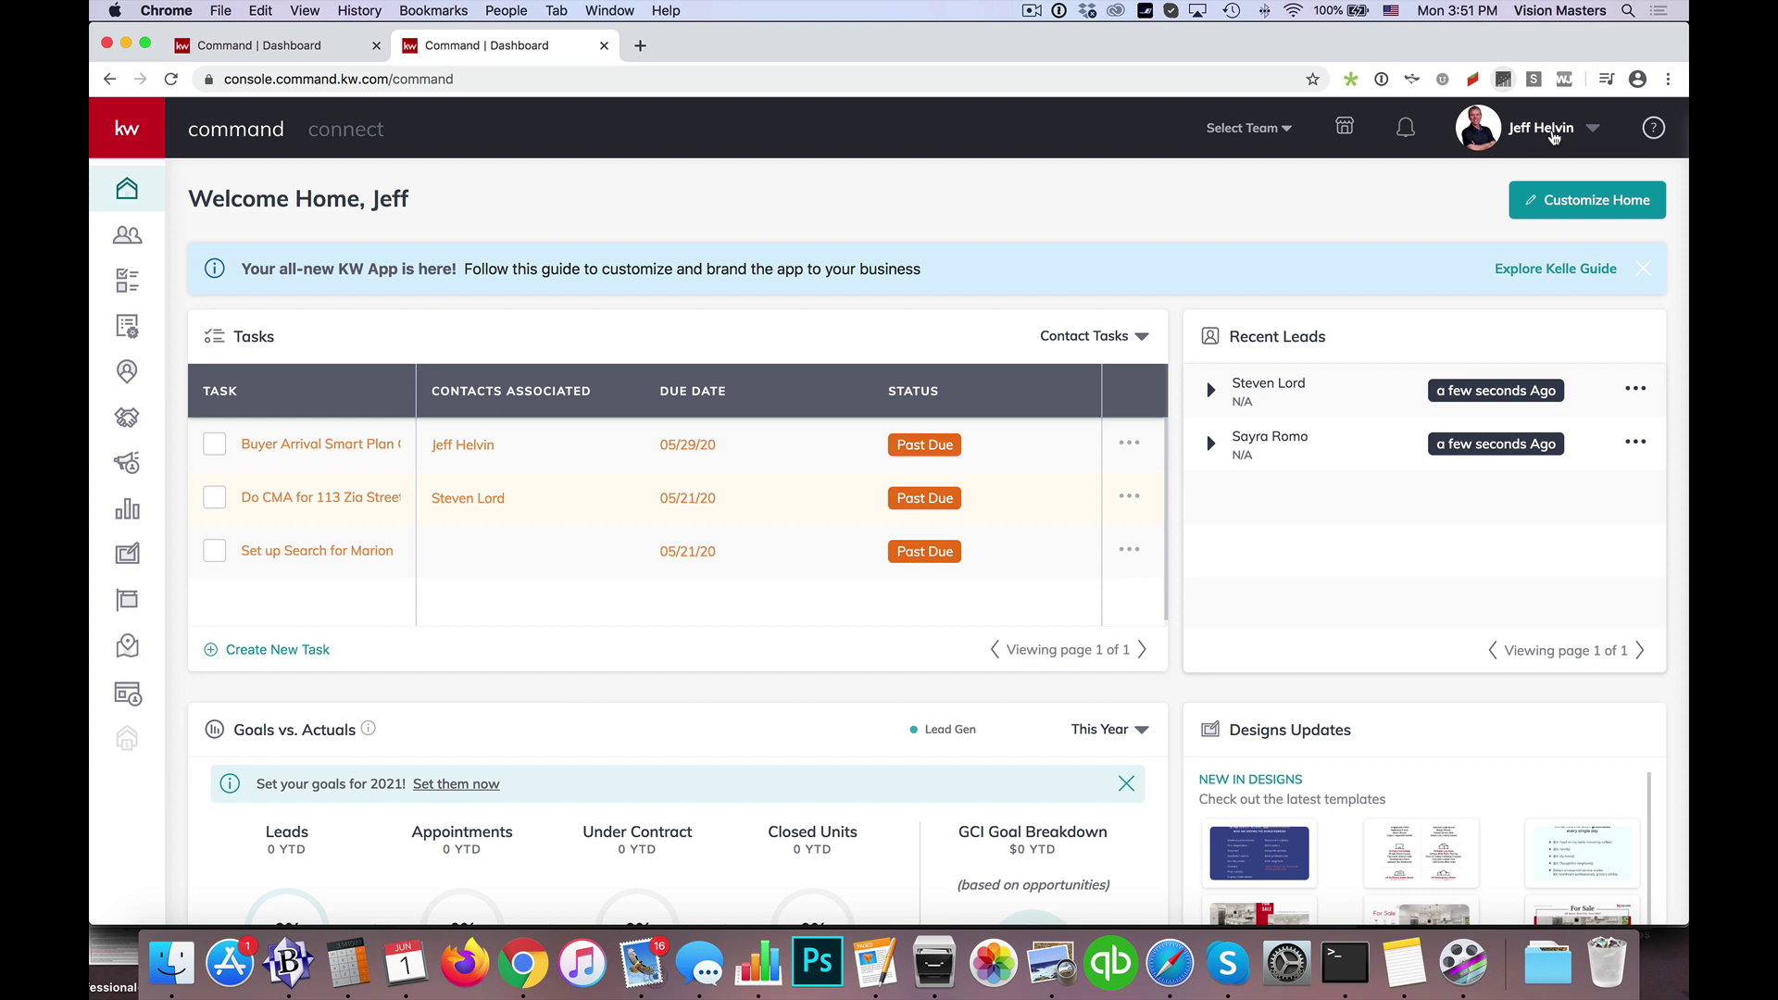
# - Show the top-right user name menu with Profile, Settings, Command Training and Log out
pyautogui.click(1555, 138)
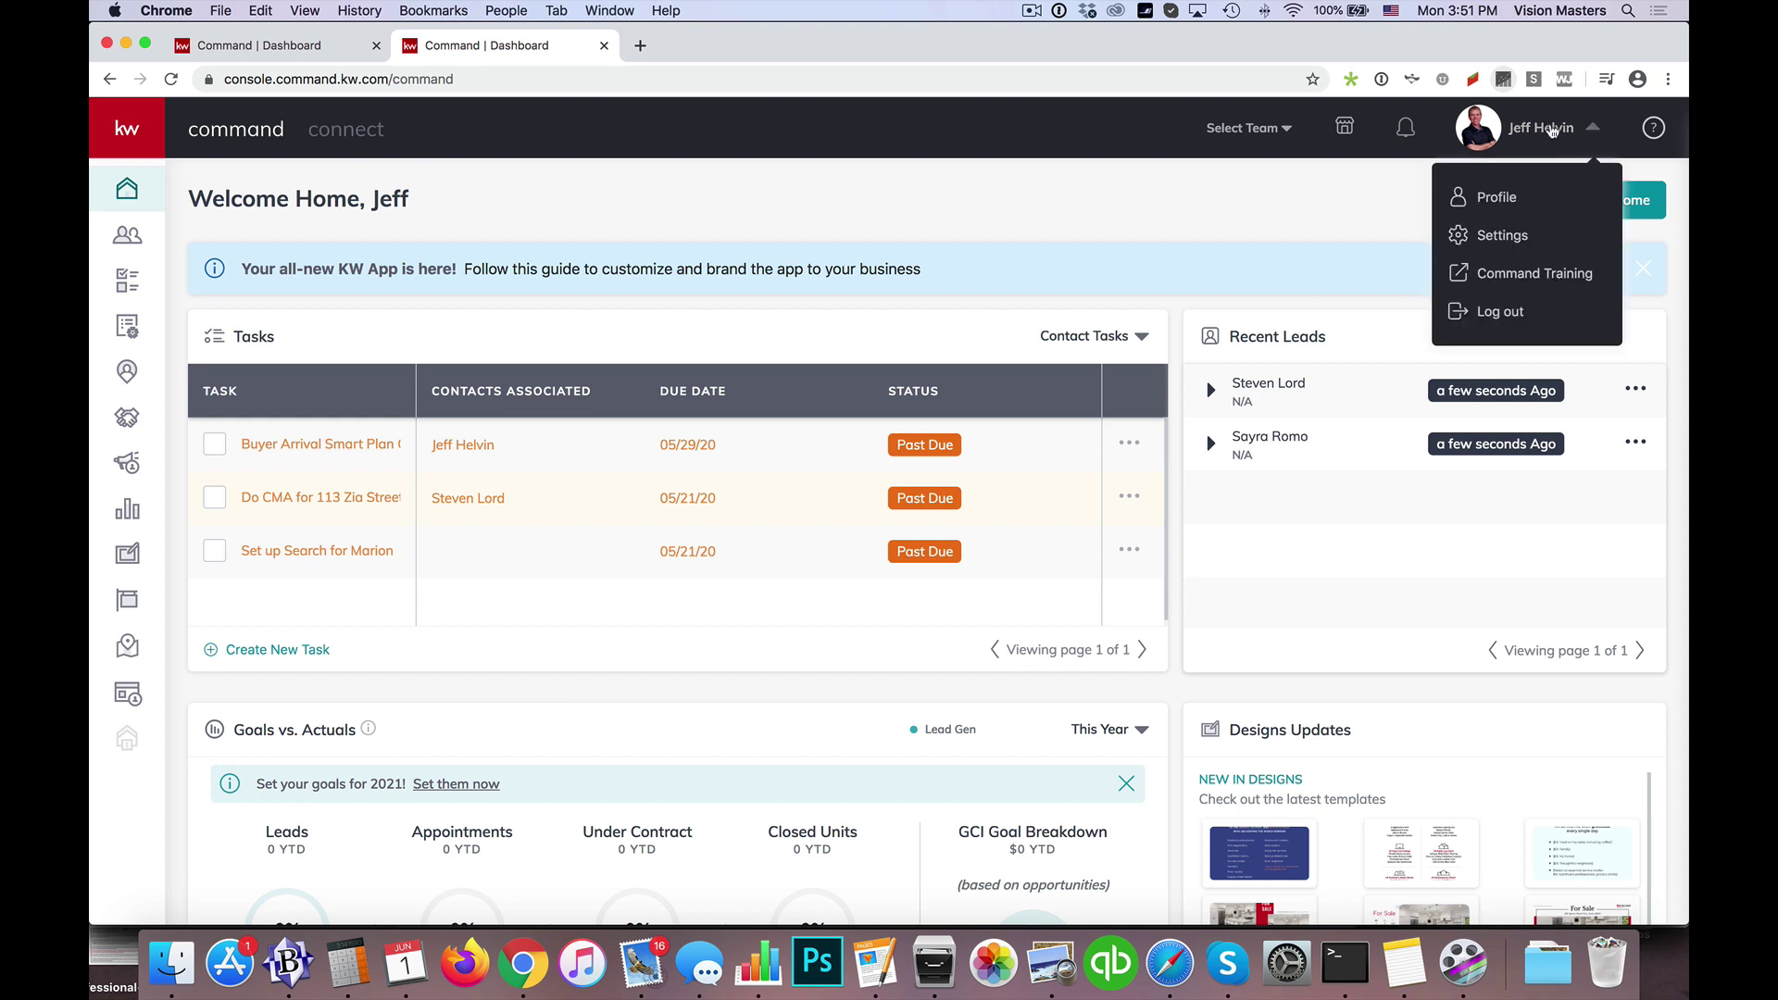
pyautogui.click(711, 183)
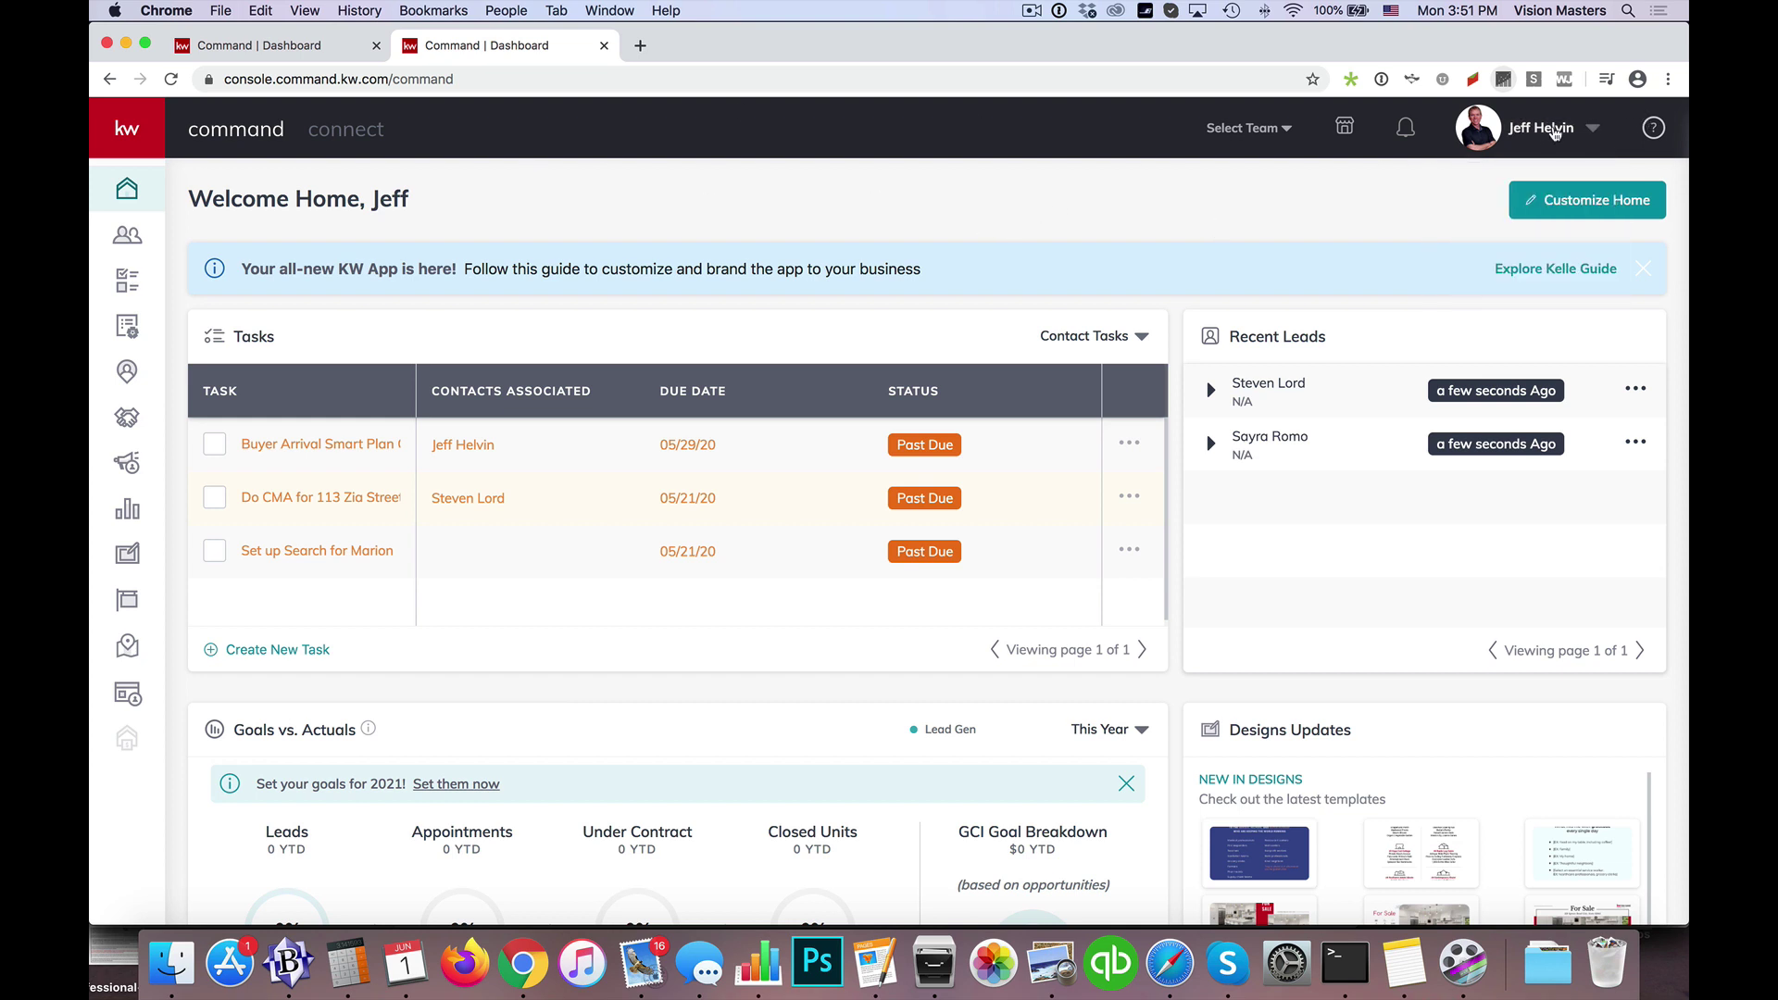
pyautogui.click(1555, 132)
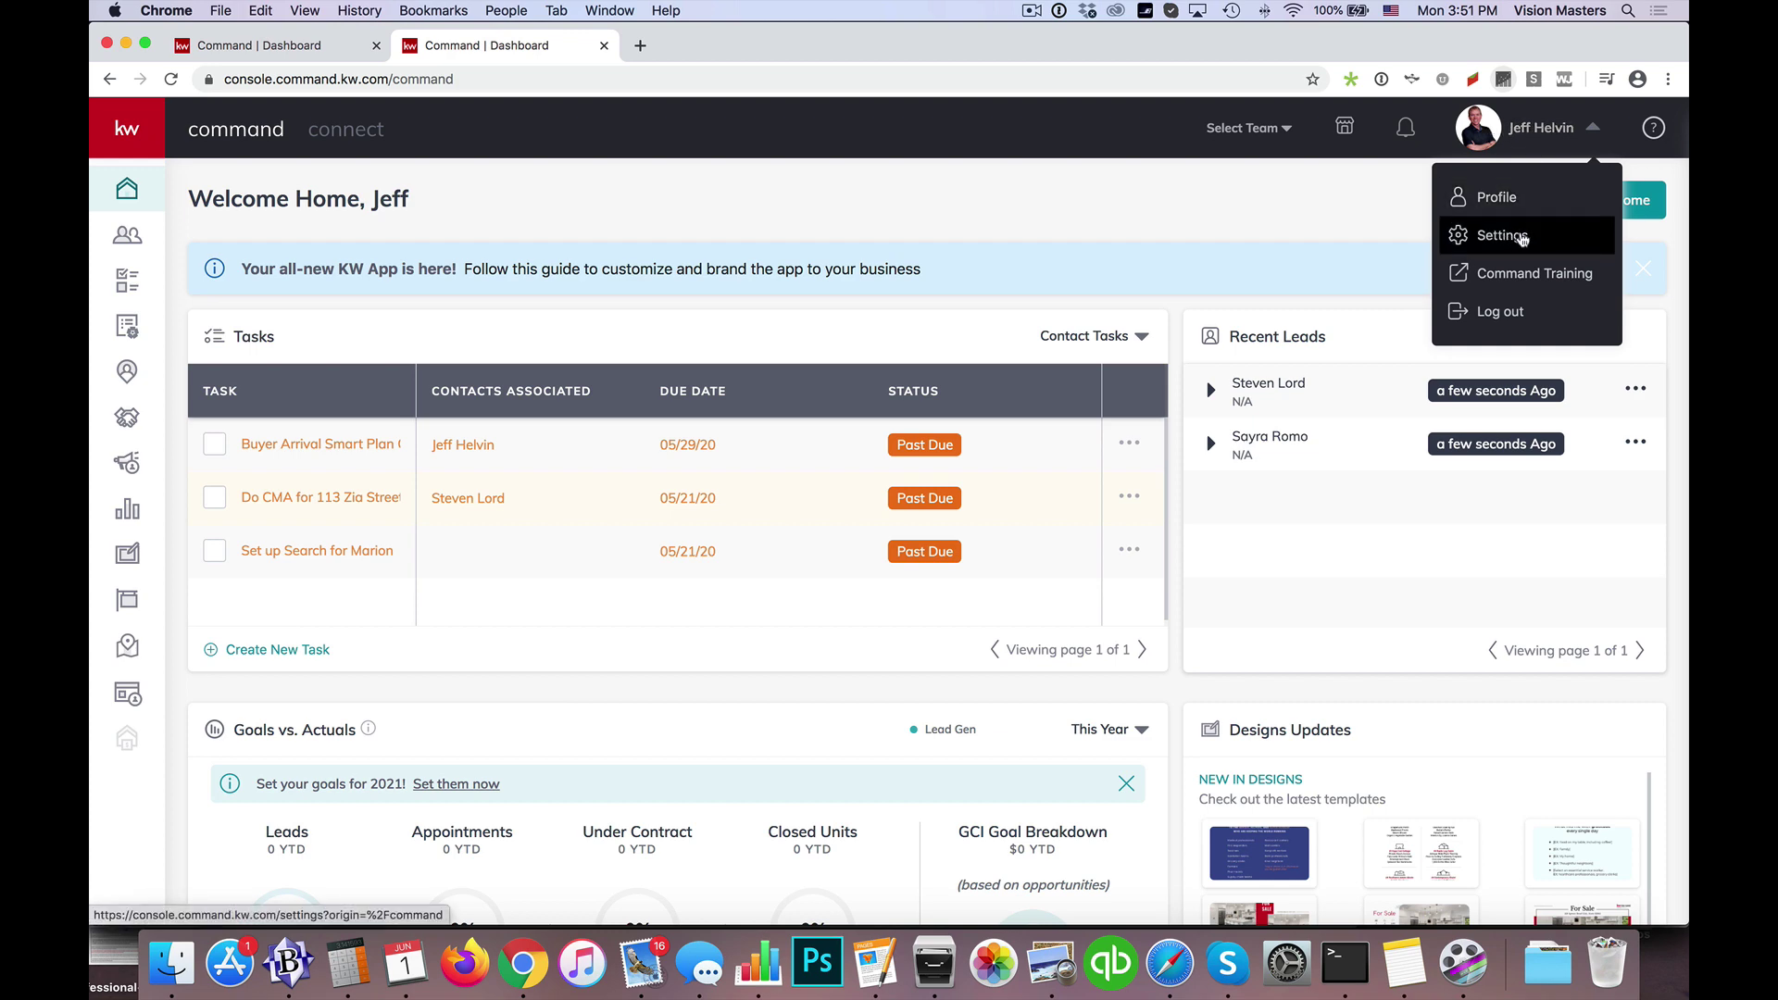
# - Go to Settings and scroll to Productivity to connect the Twilio account for KW Prod
pyautogui.click(1522, 237)
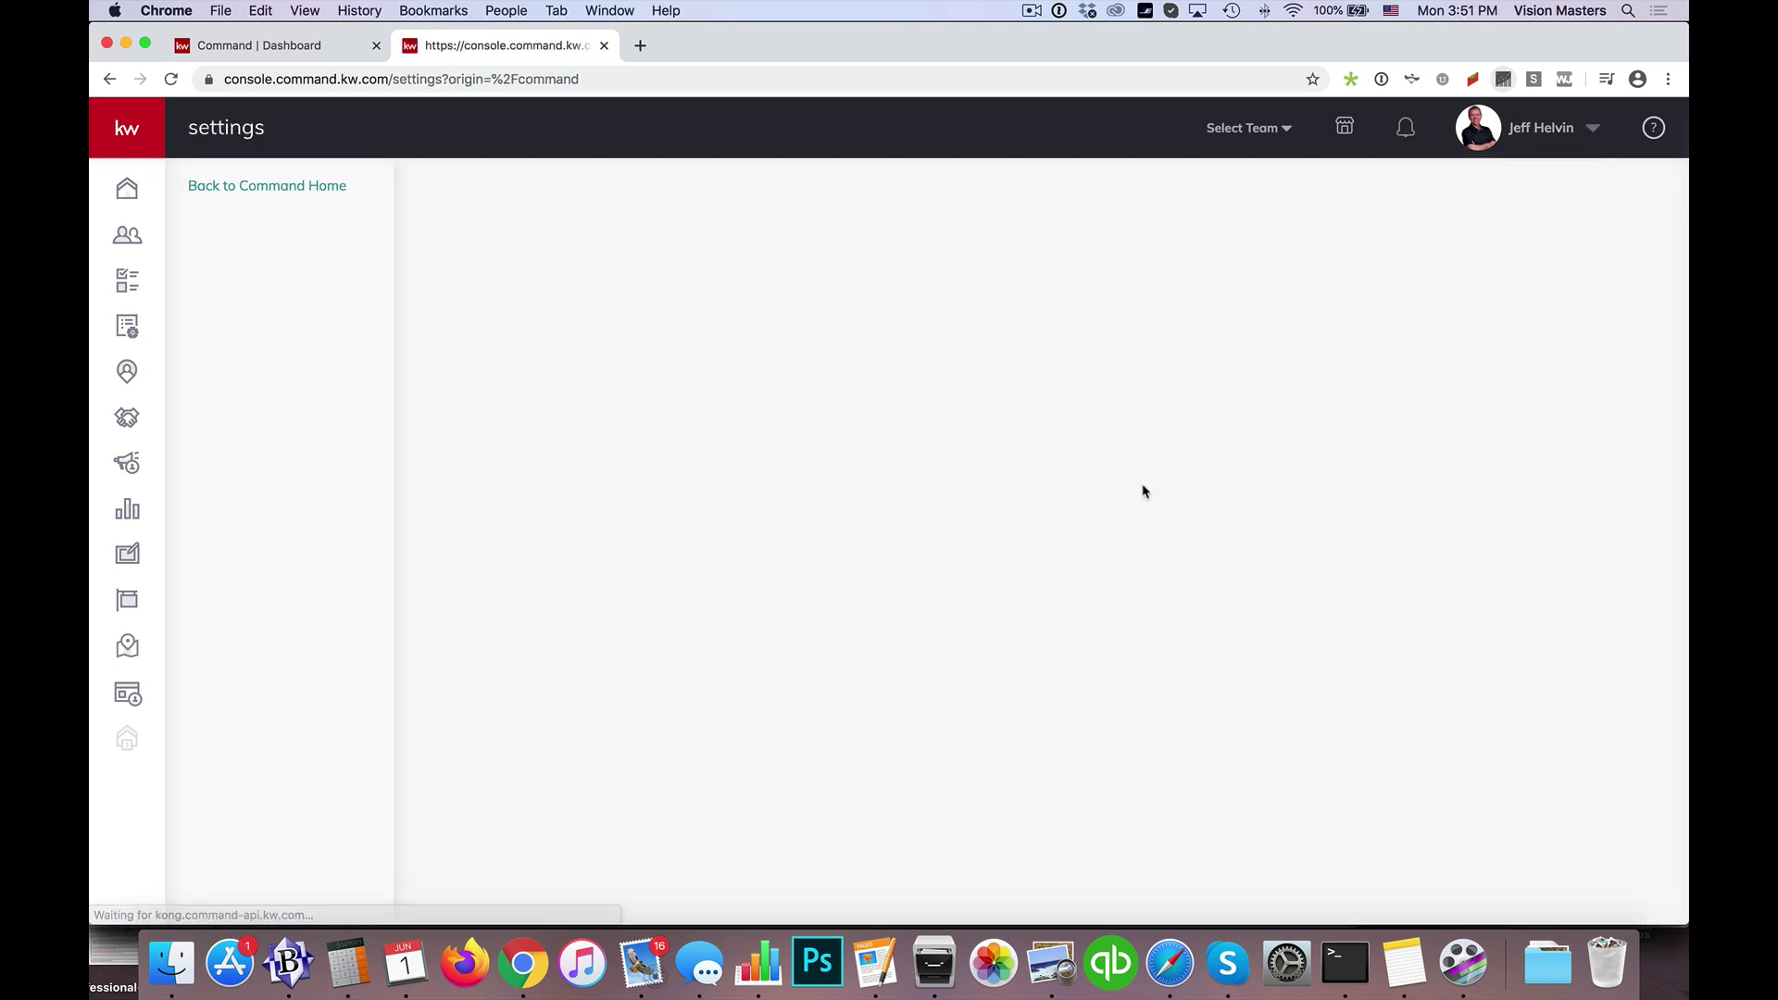
pyautogui.scroll(-10, 1135, 492)
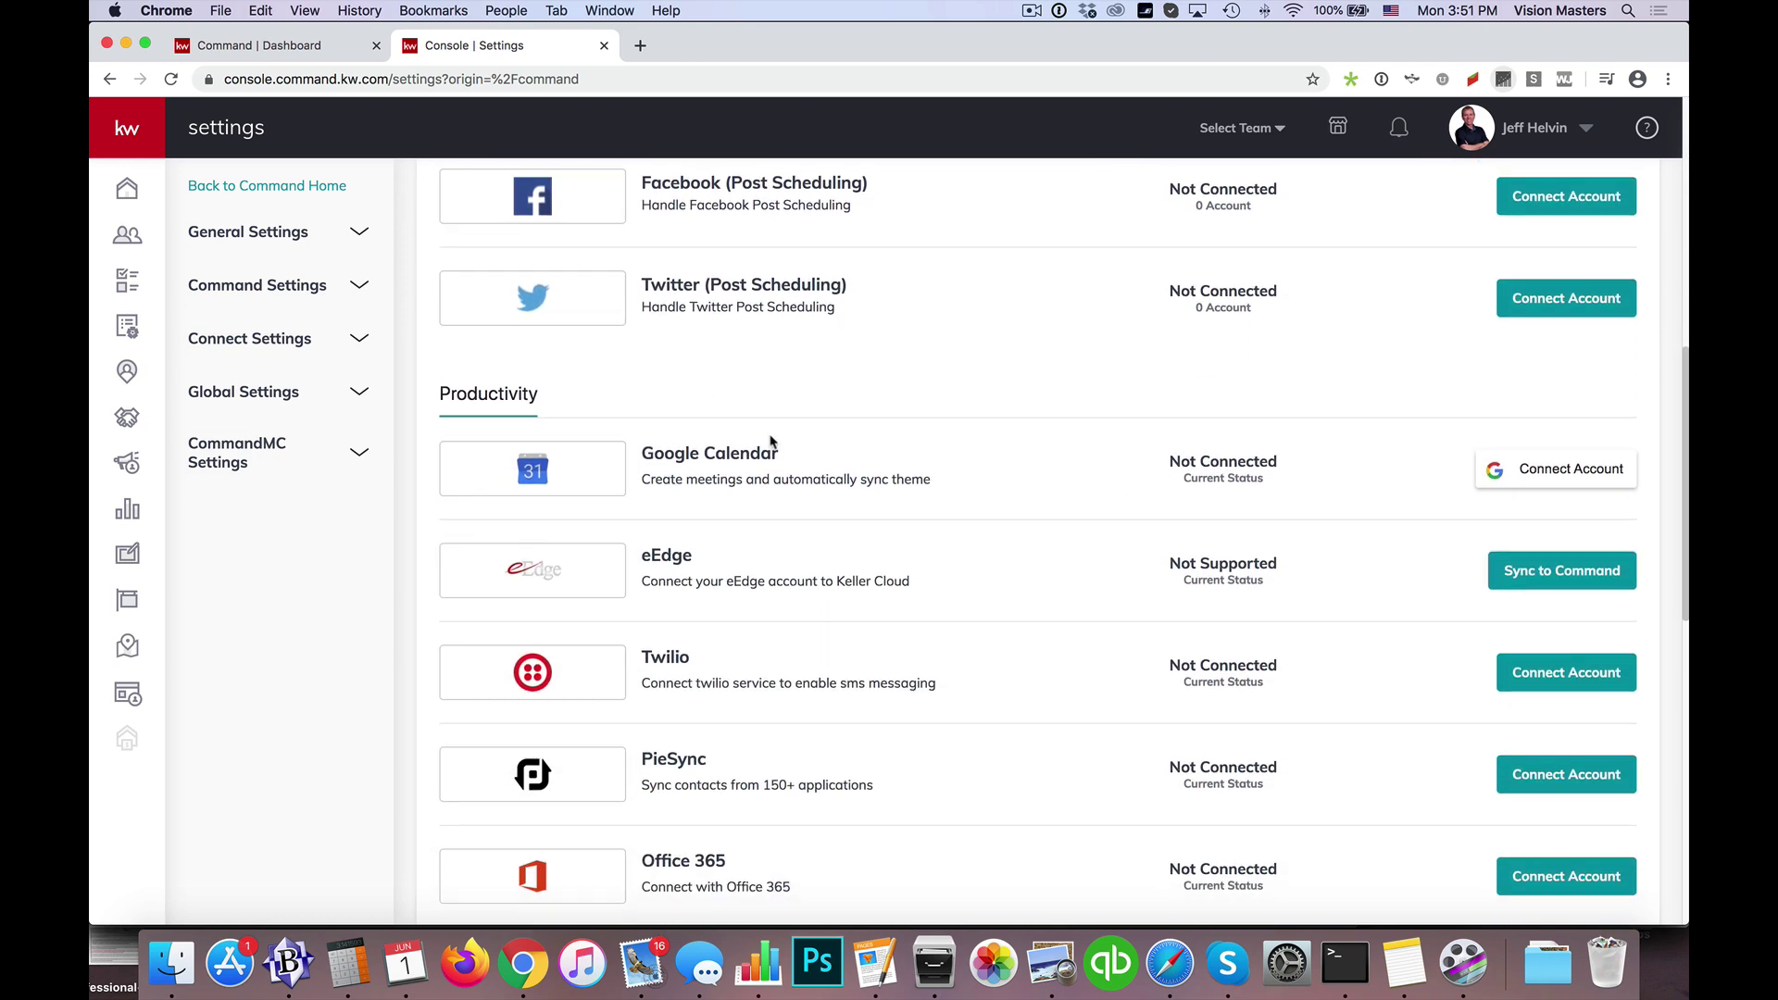
pyautogui.scroll(-3, 741, 440)
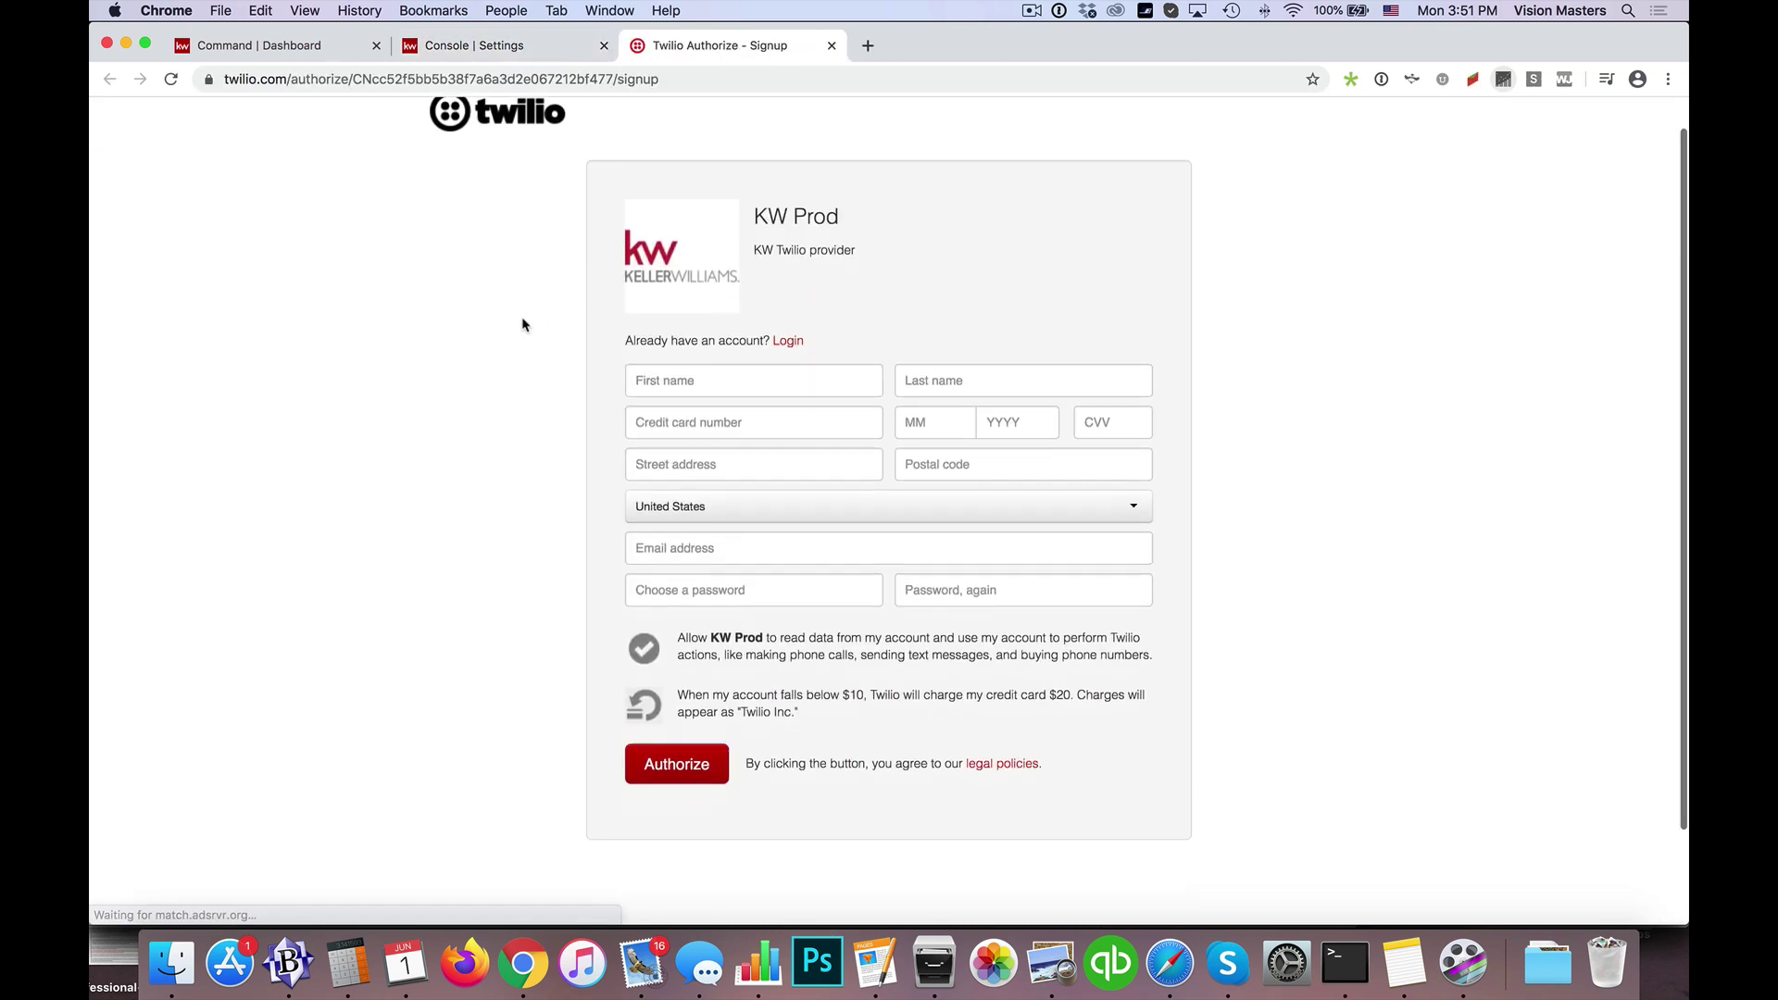
pyautogui.scroll(1, 522, 324)
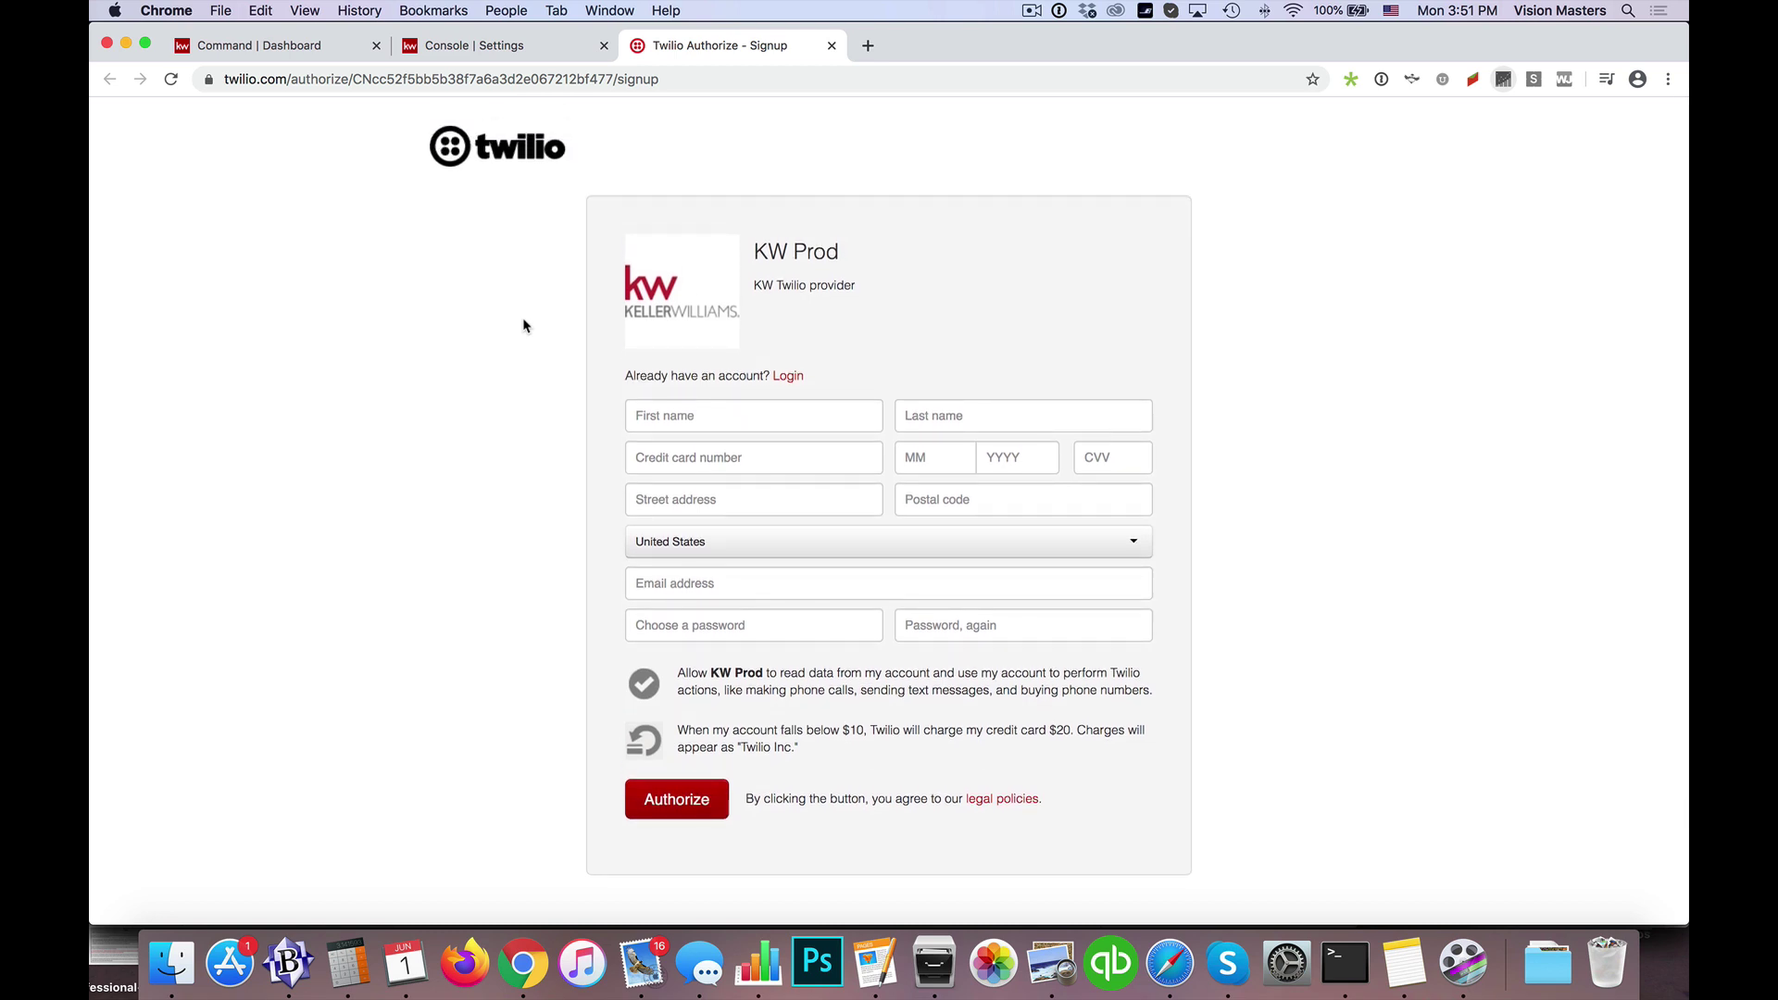
pyautogui.scroll(-1, 523, 326)
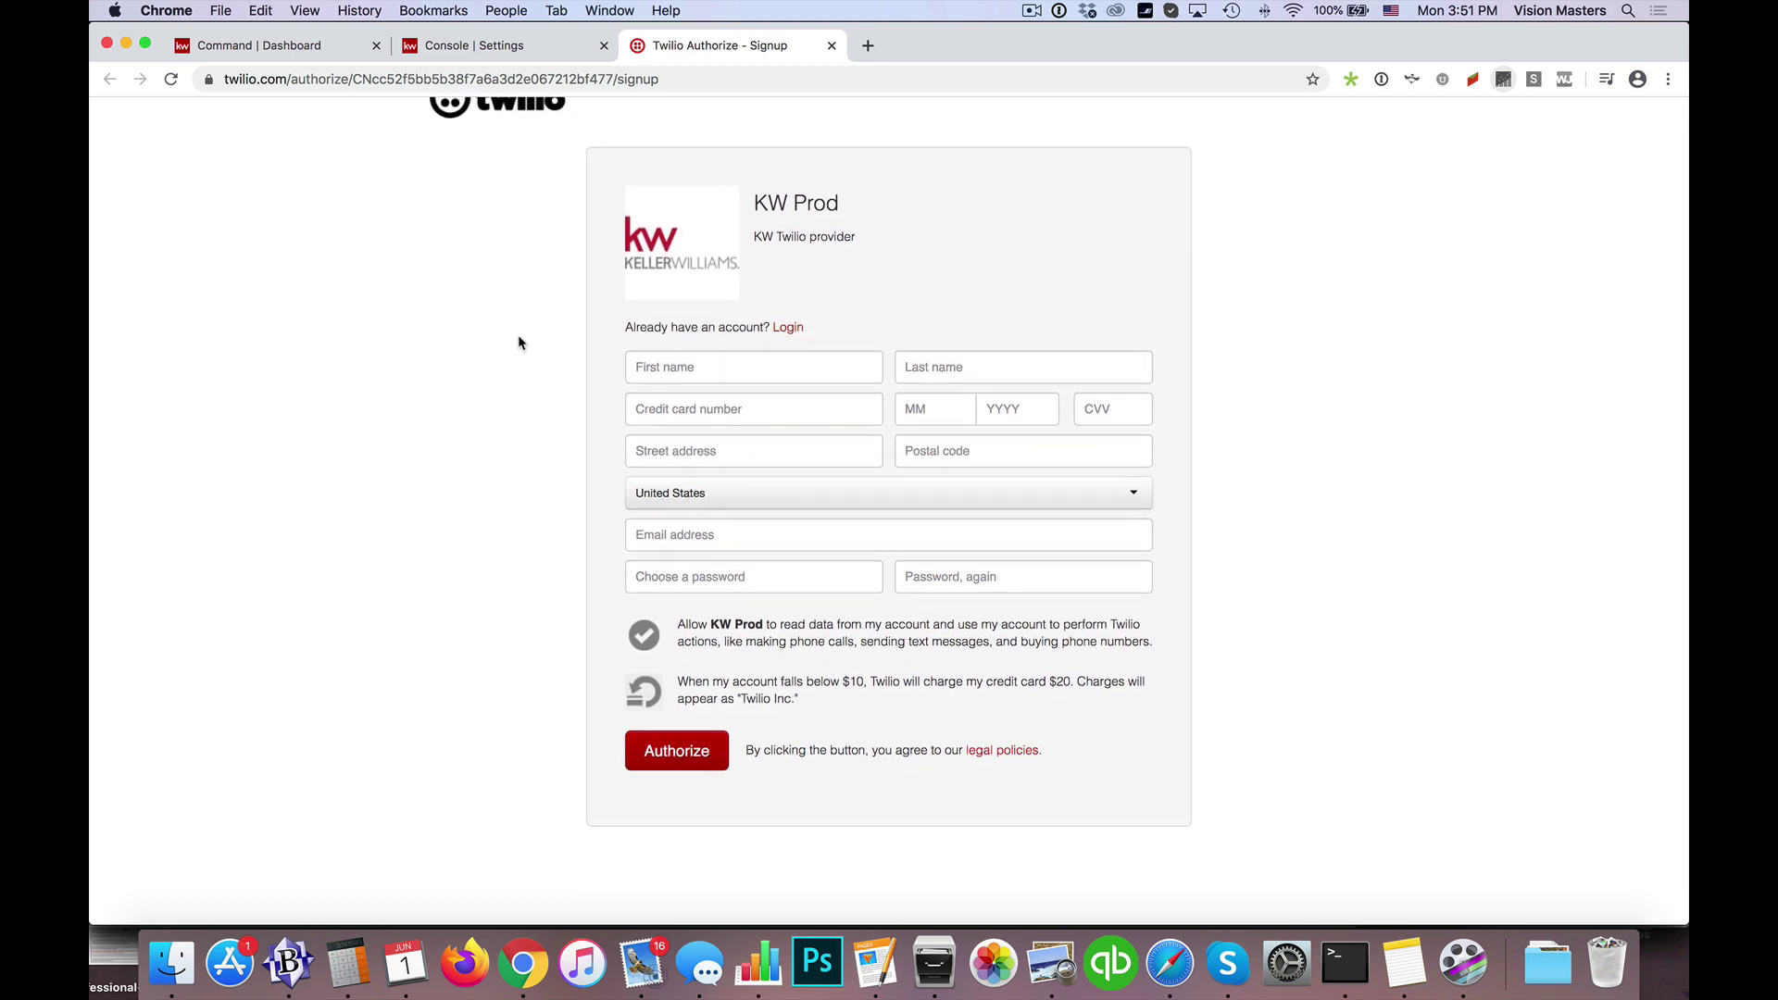
pyautogui.click(695, 368)
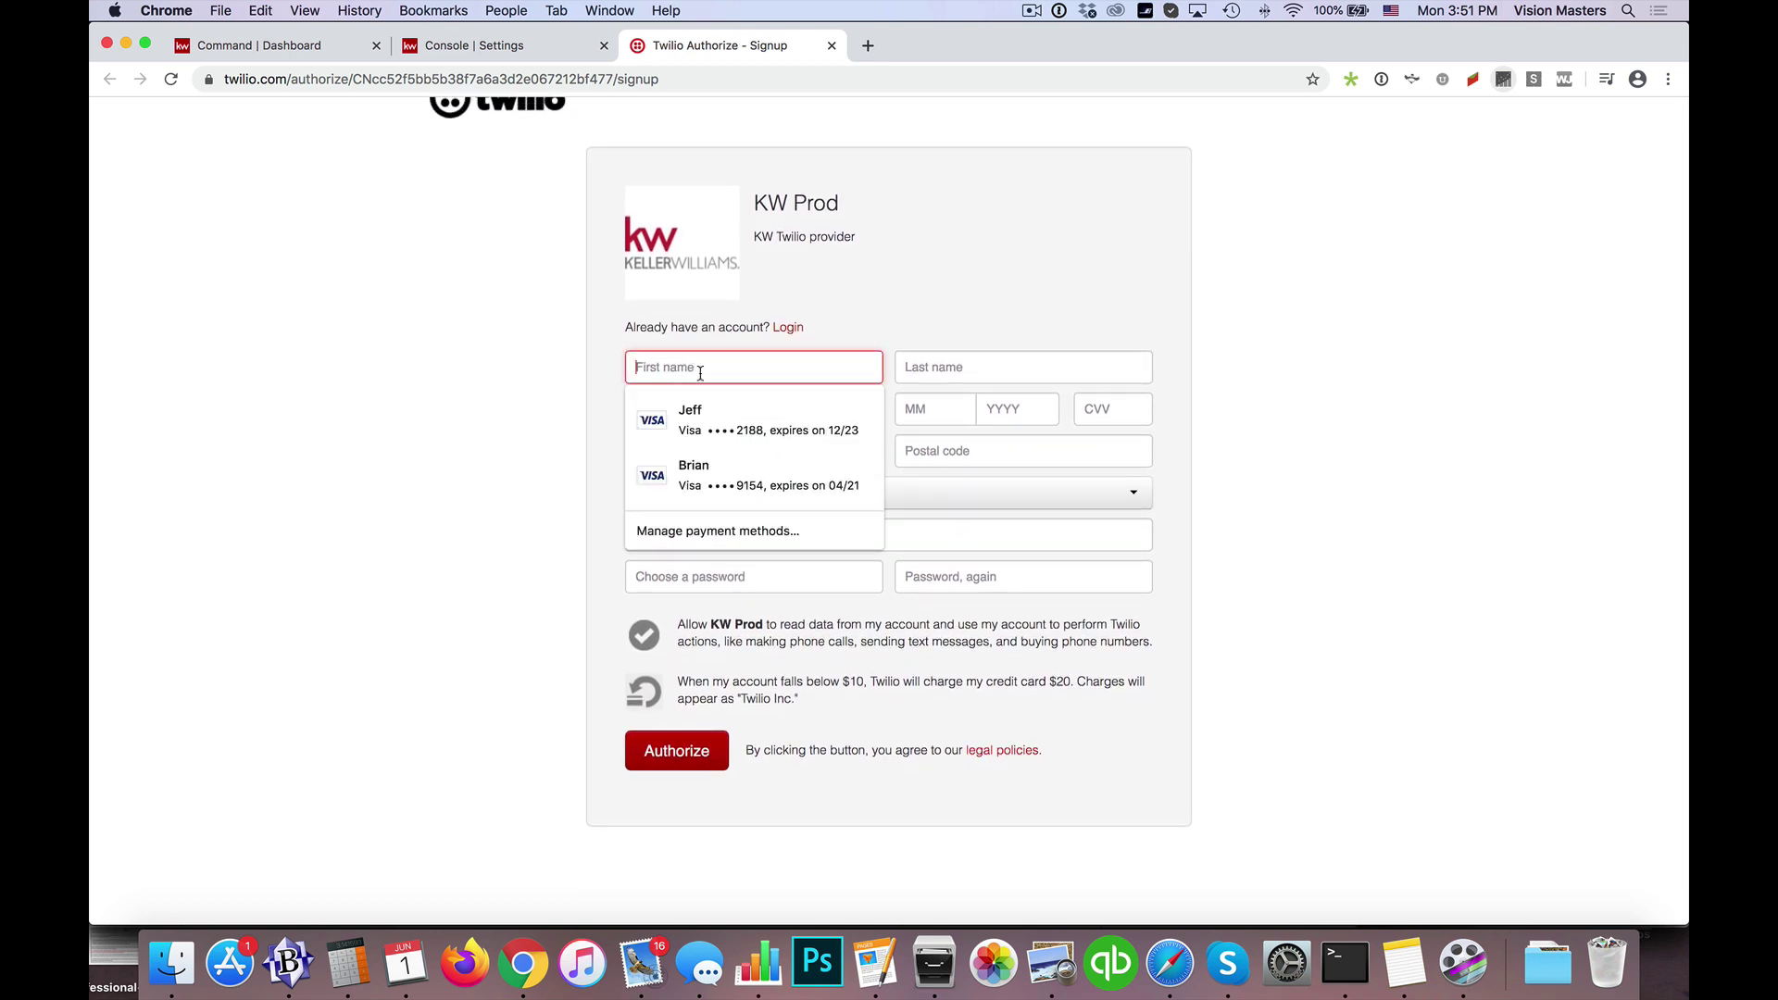
pyautogui.click(983, 370)
pyautogui.click(528, 428)
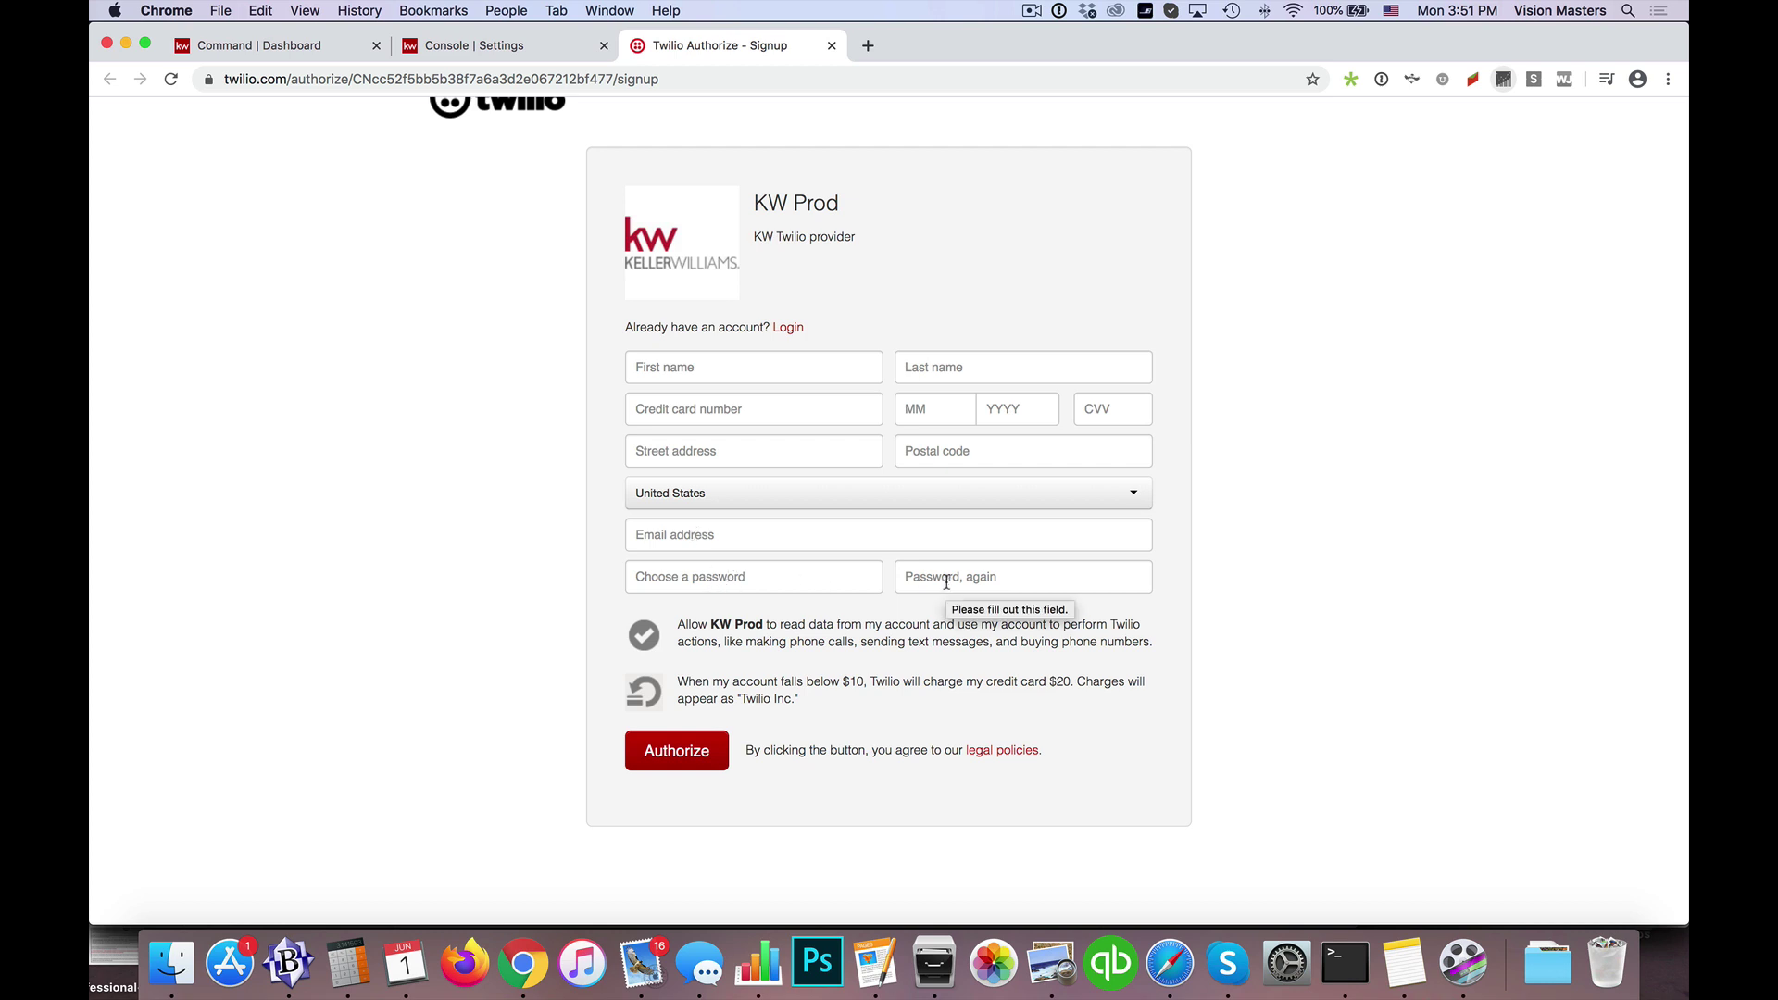
pyautogui.moveTo(681, 683); pyautogui.dragTo(842, 702)
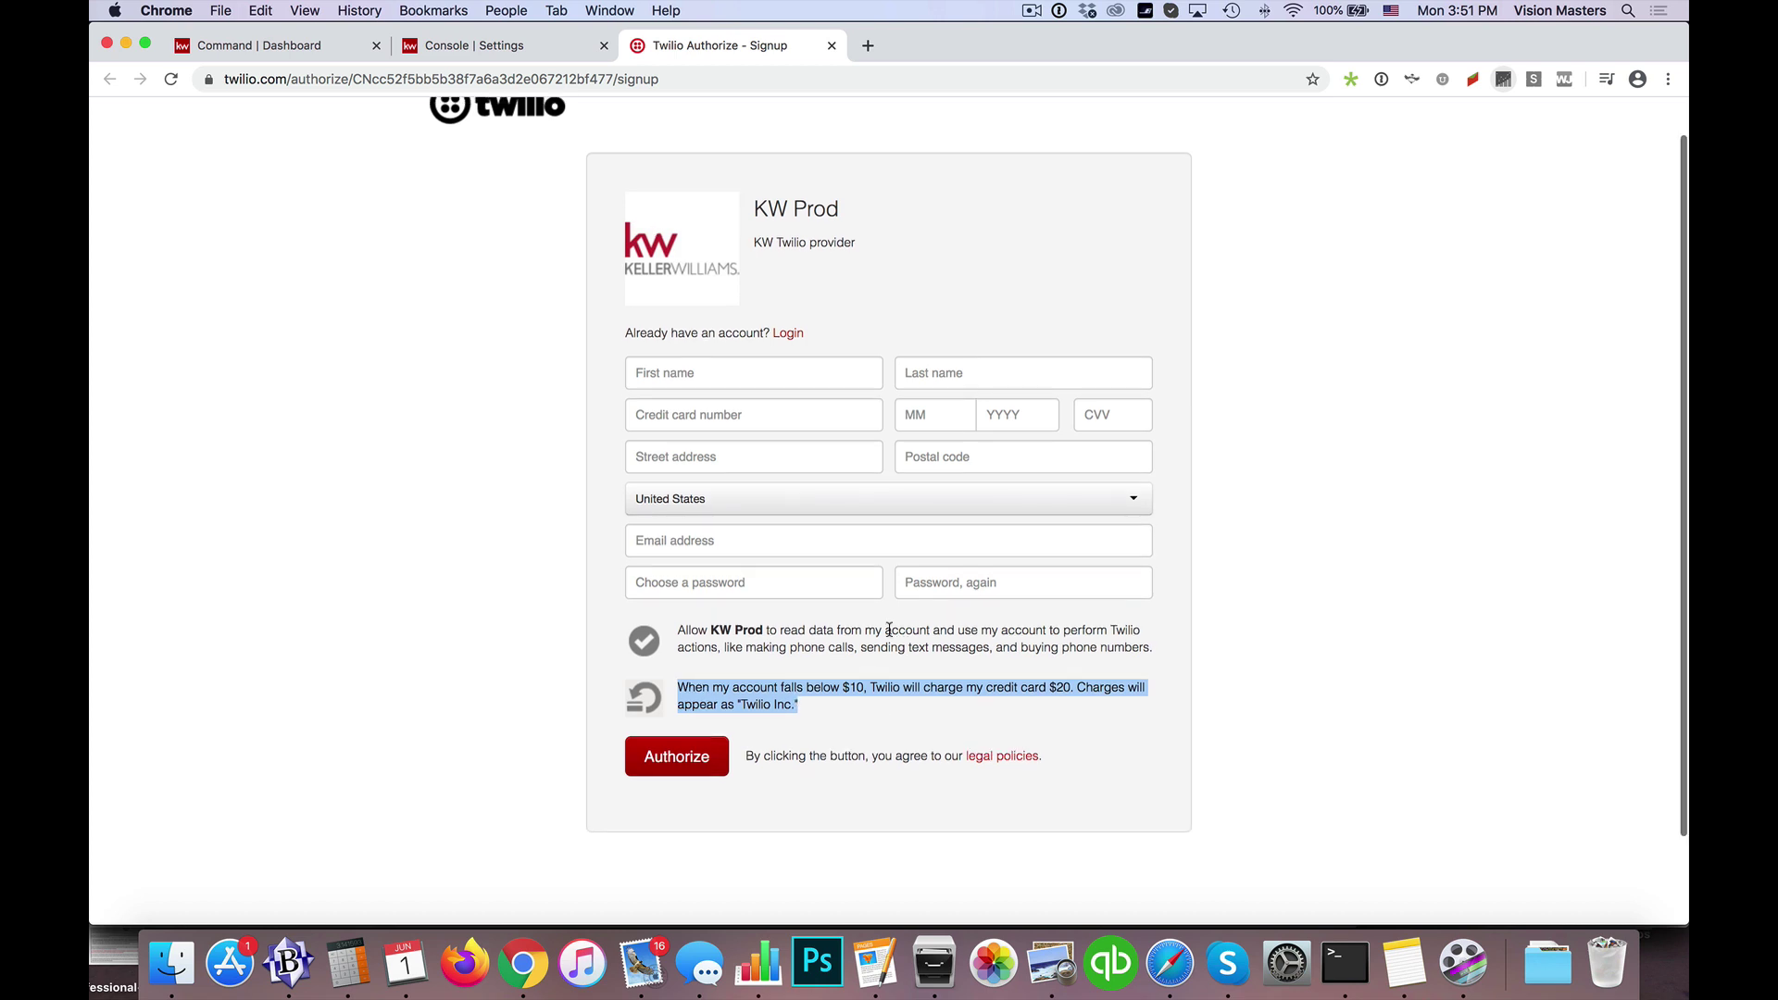
pyautogui.scroll(1, 886, 648)
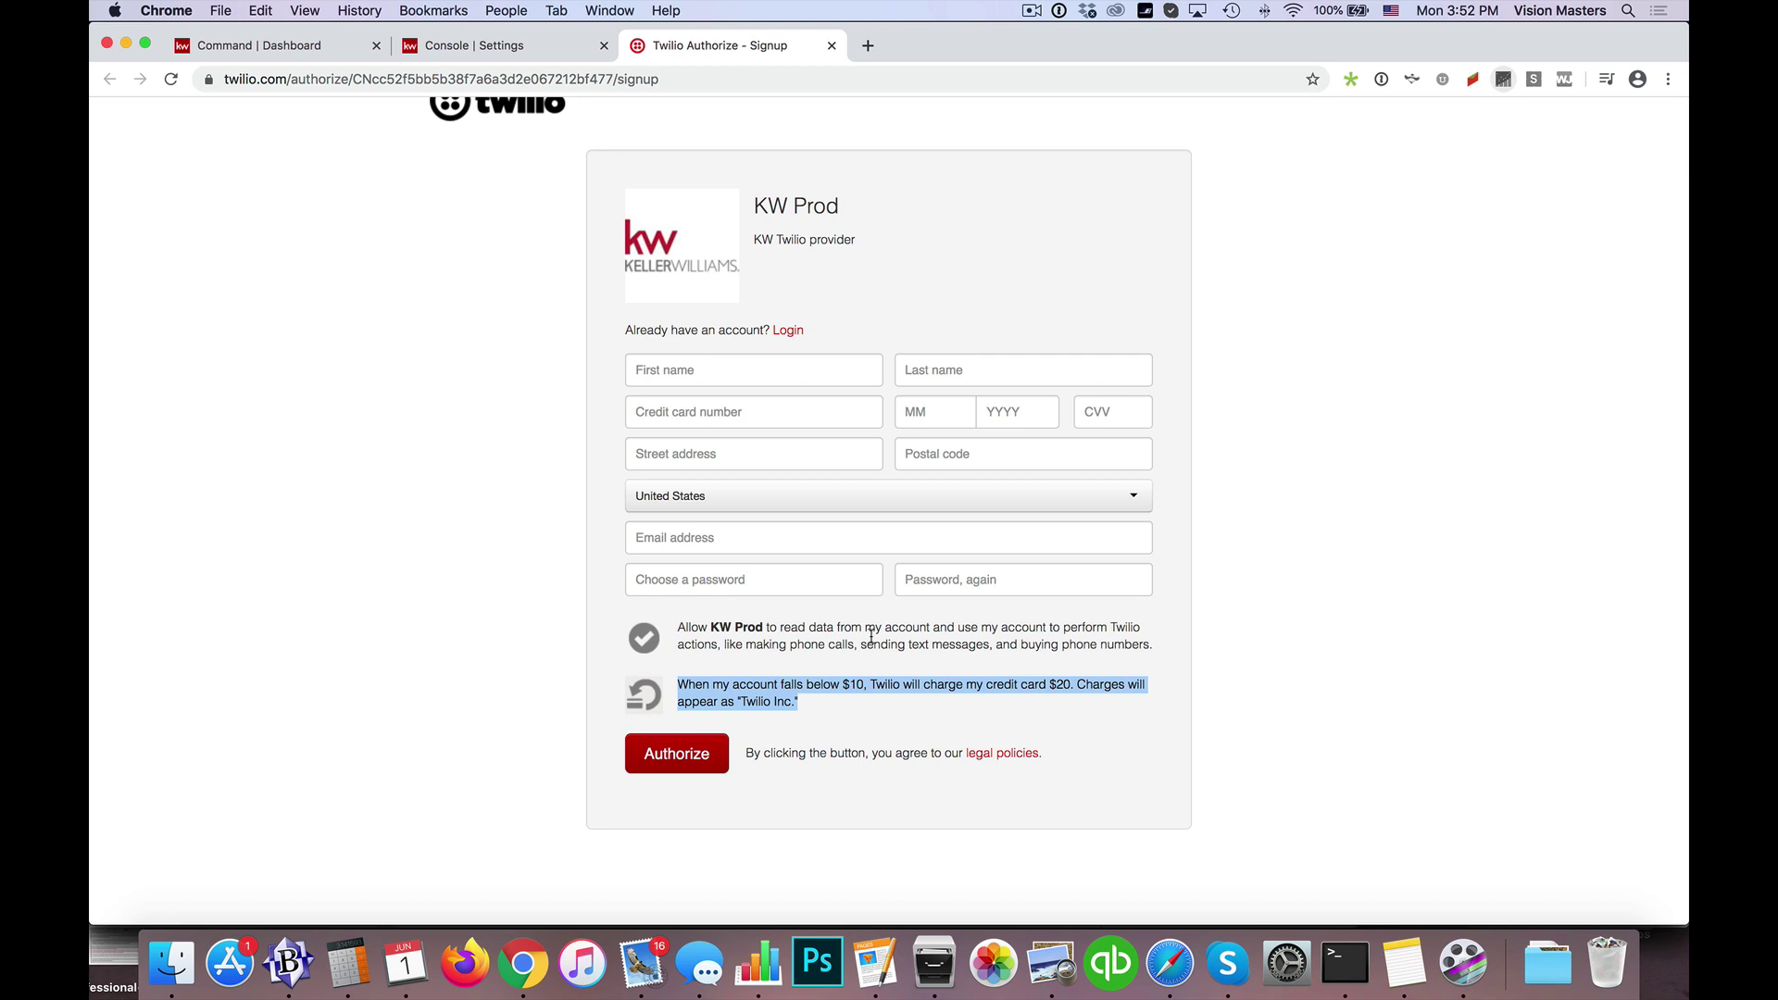
pyautogui.click(870, 637)
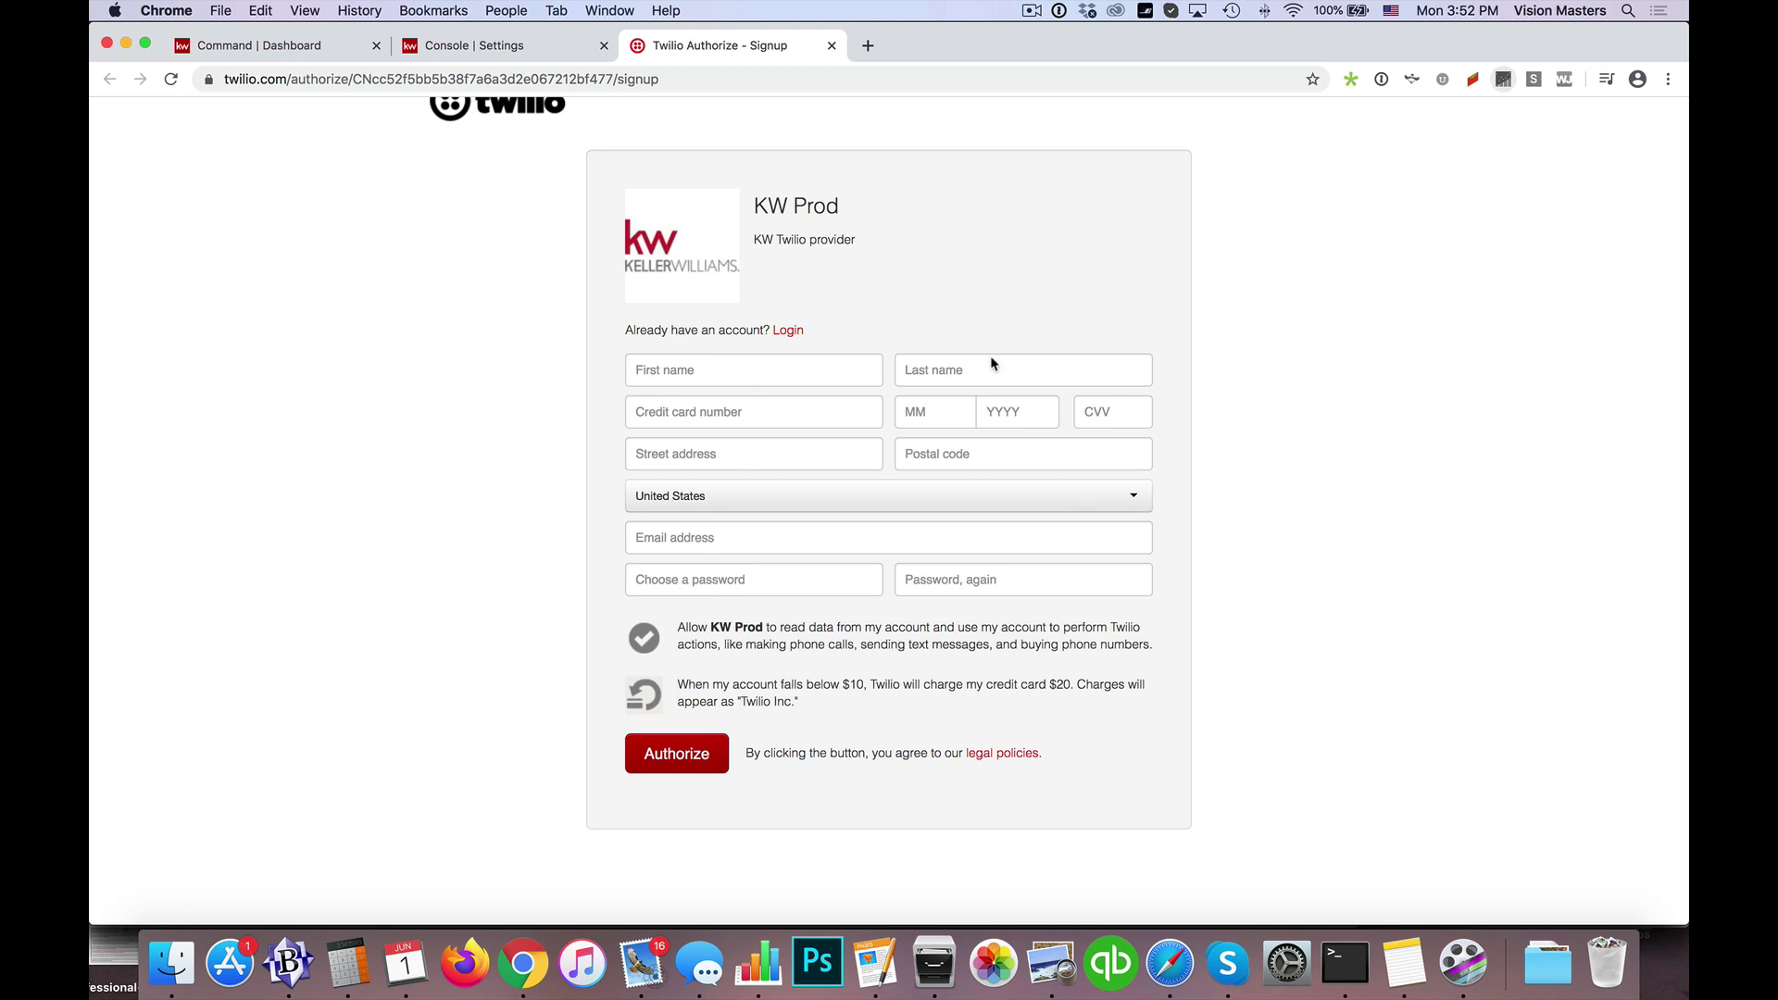
pyautogui.press('super+Tab')
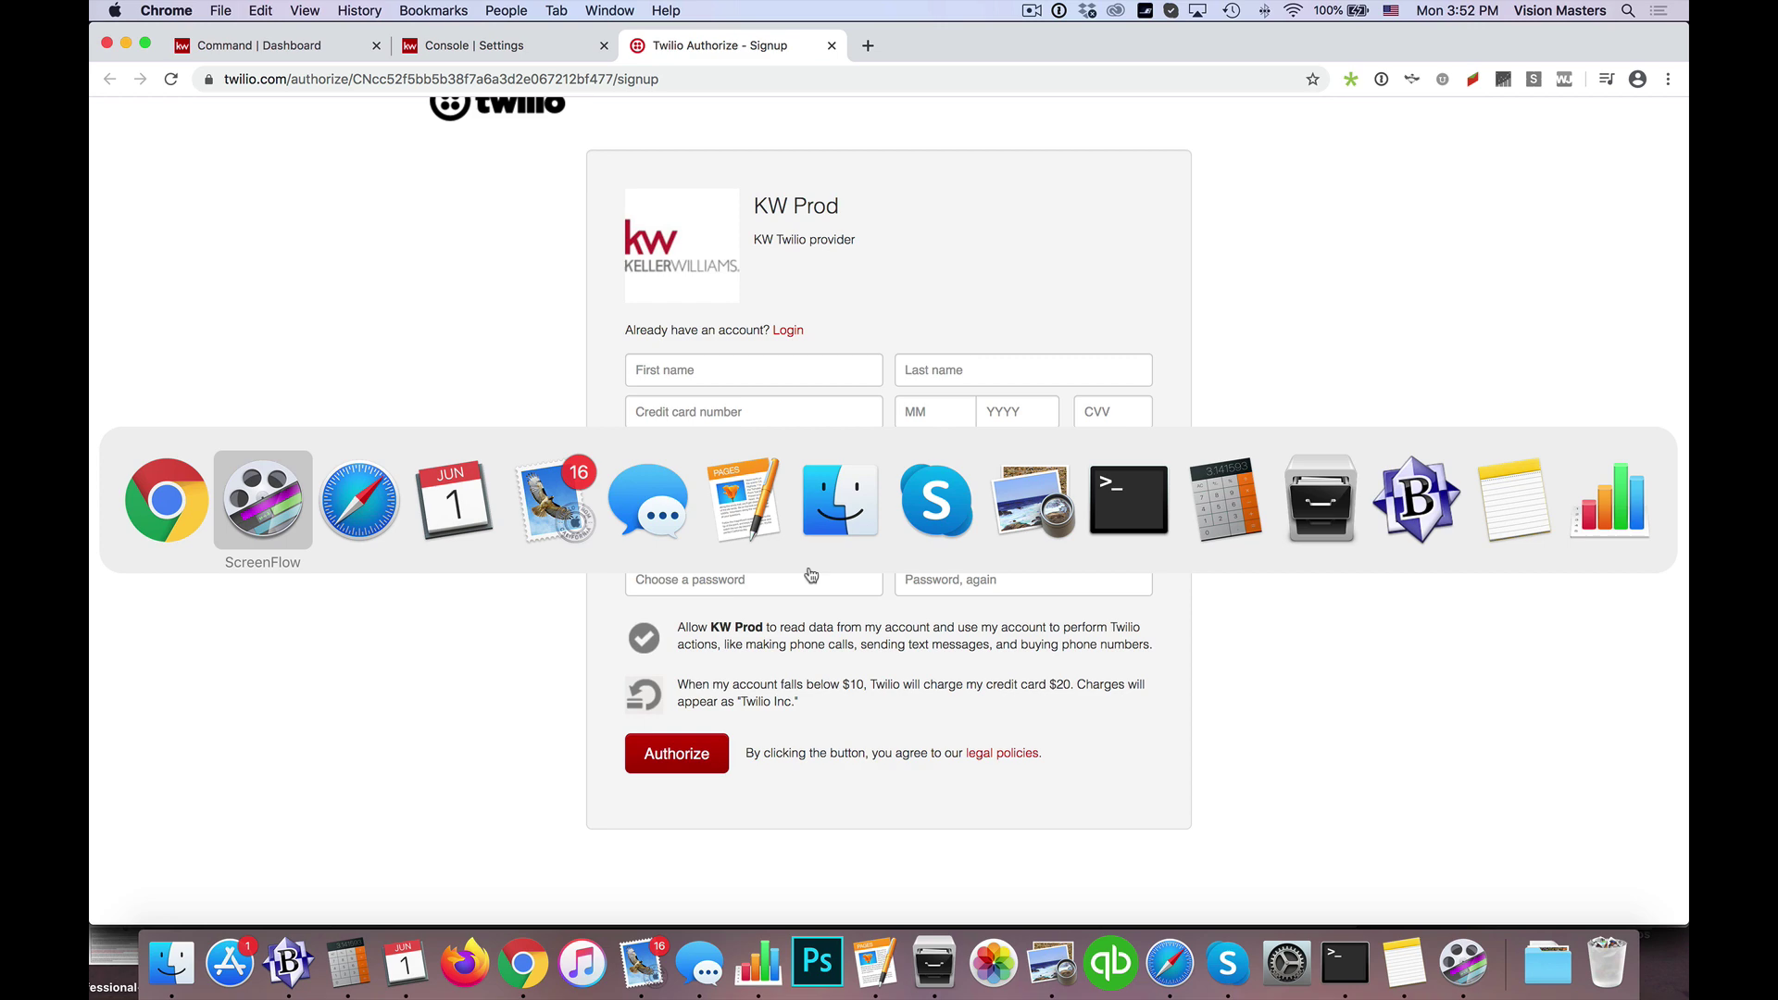
# - Switch to Twilio's Active Numbers list and highlight the agent number managed by KW Prod
pyautogui.press('super+Tab')
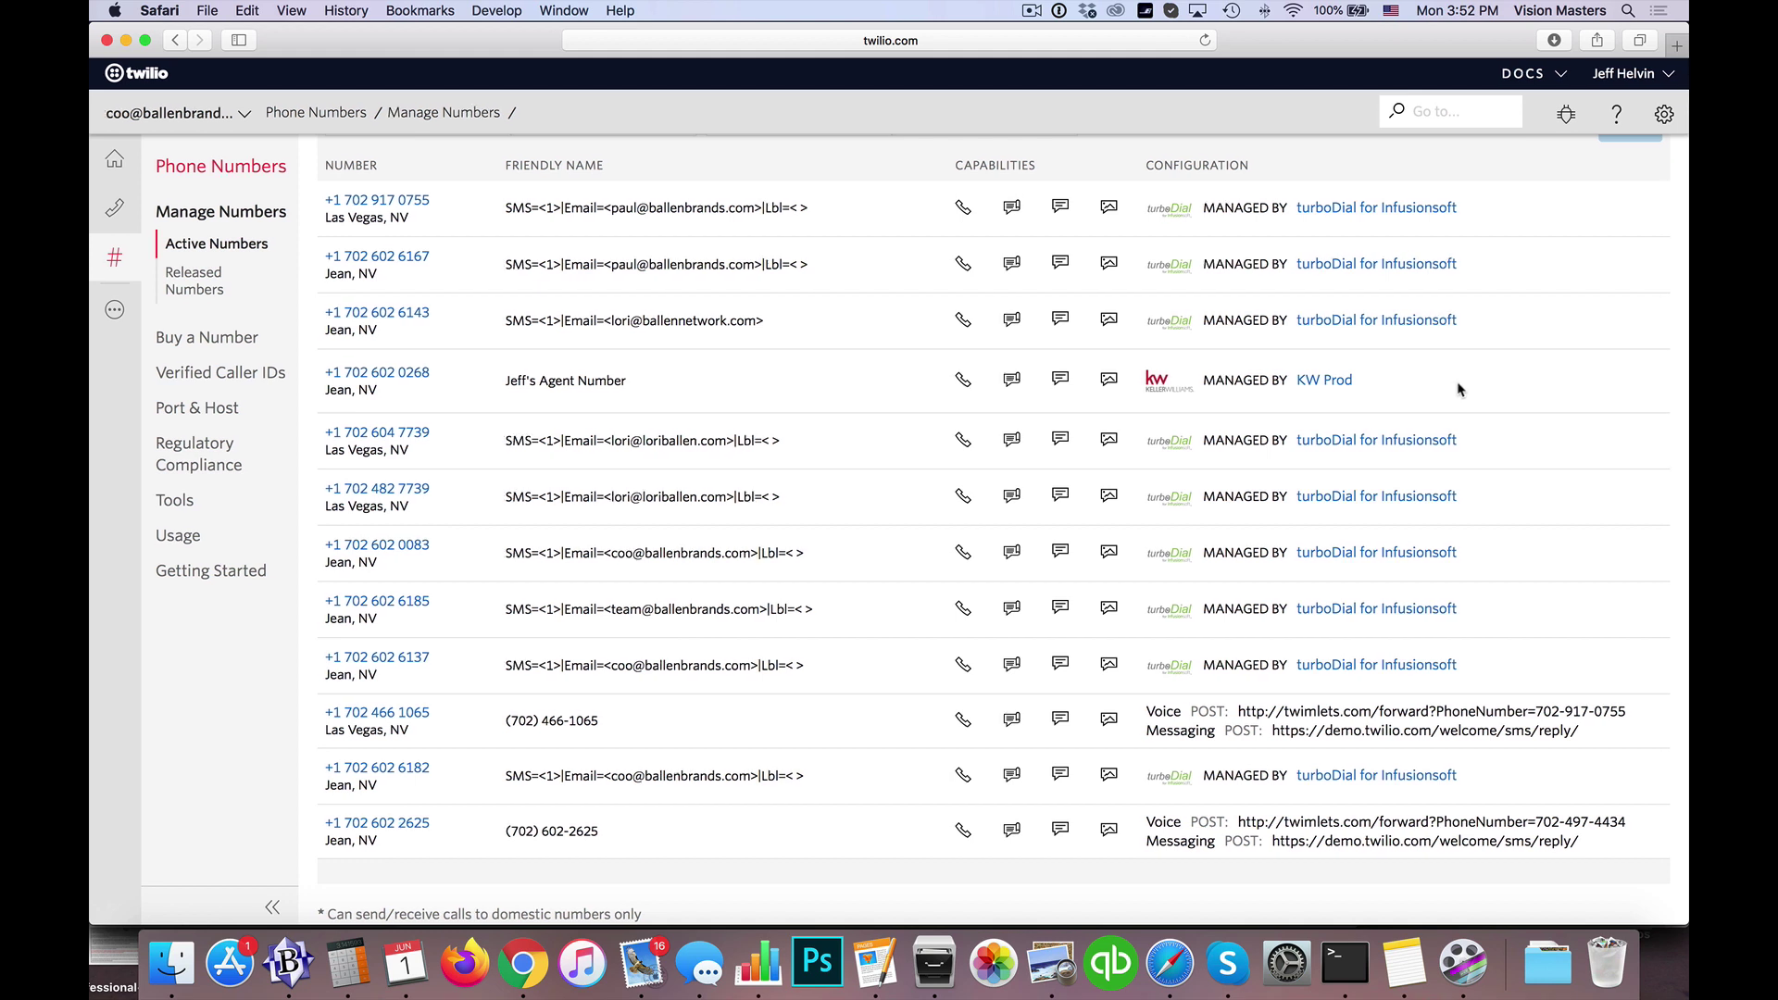
pyautogui.moveTo(1458, 389); pyautogui.dragTo(324, 372)
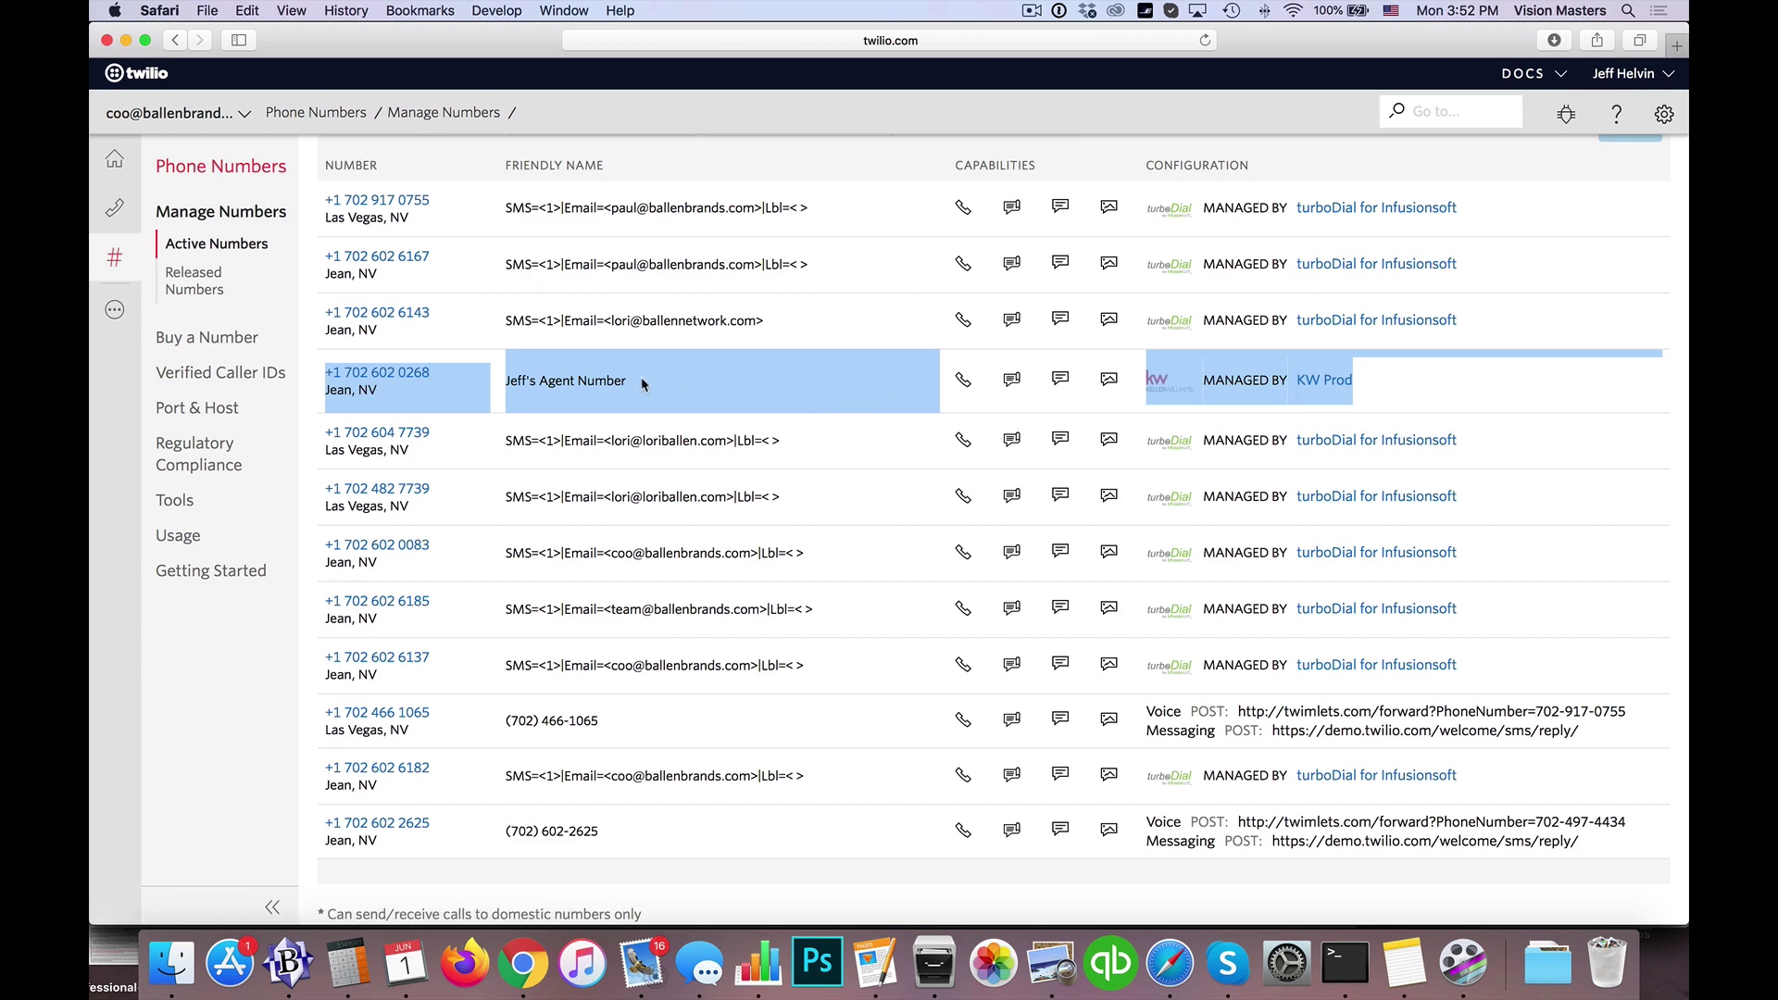
pyautogui.scroll(3, 575, 382)
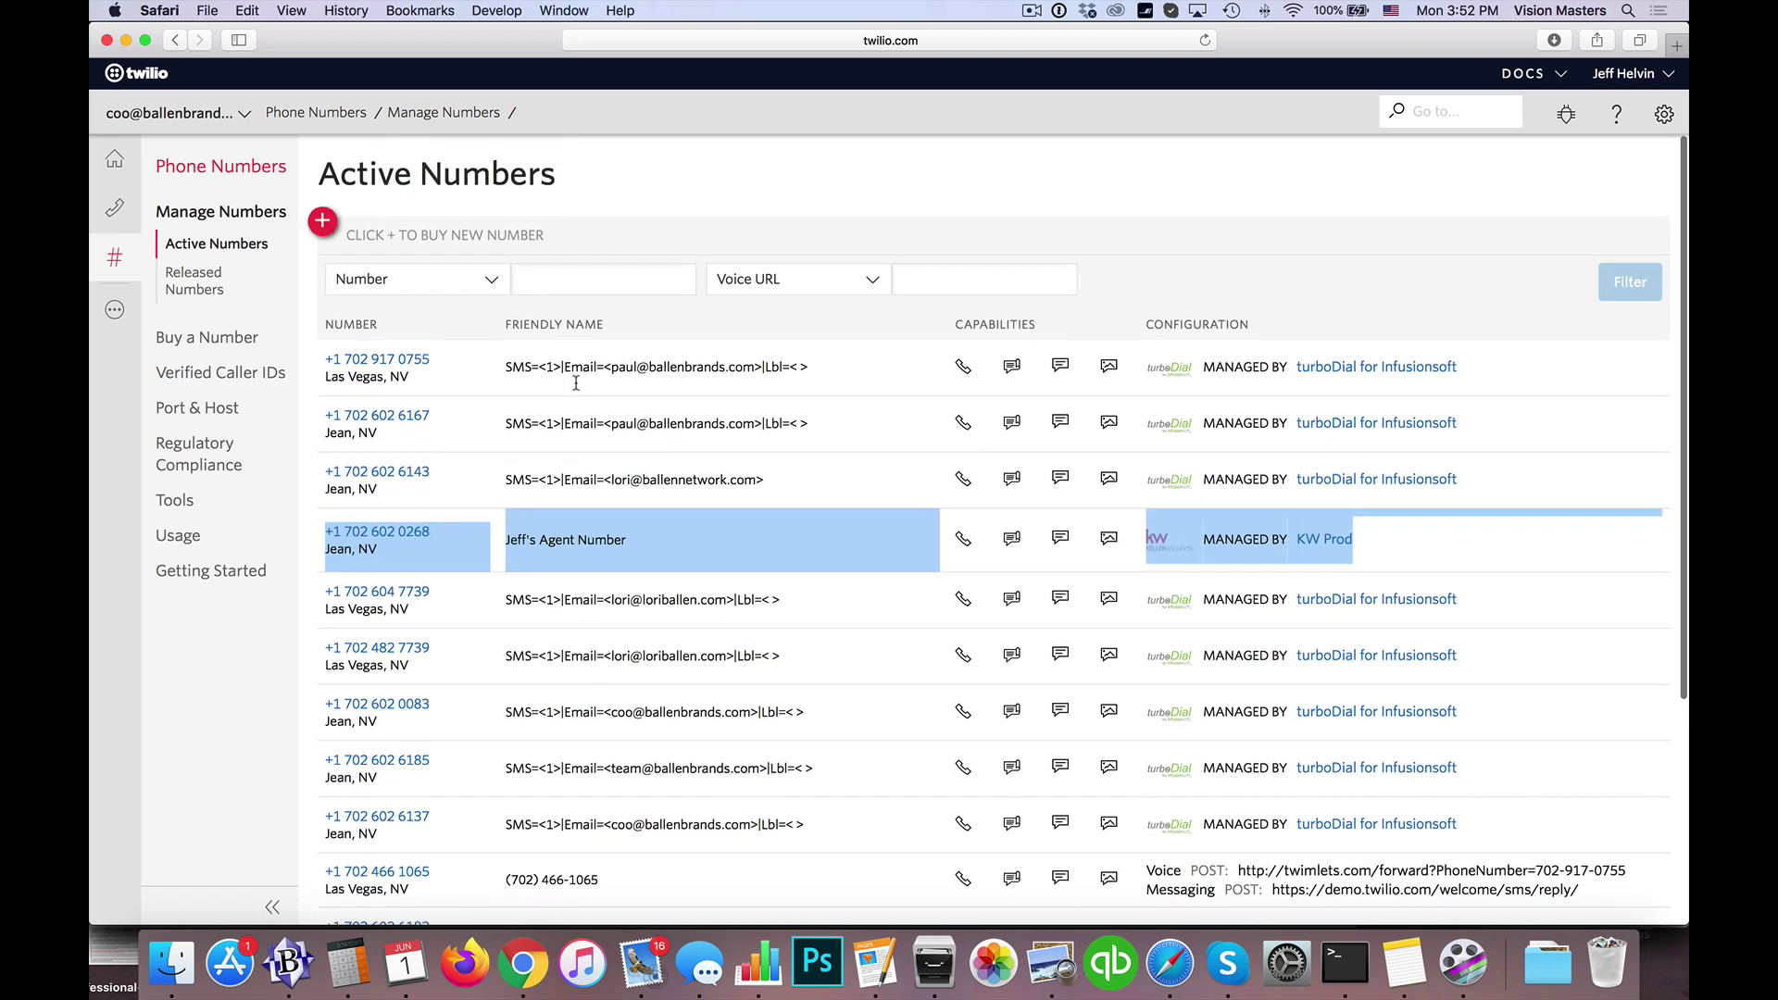
# - Search Buy a Number for 702 numbers and highlight the first result's $1.00 monthly fee
pyautogui.click(322, 223)
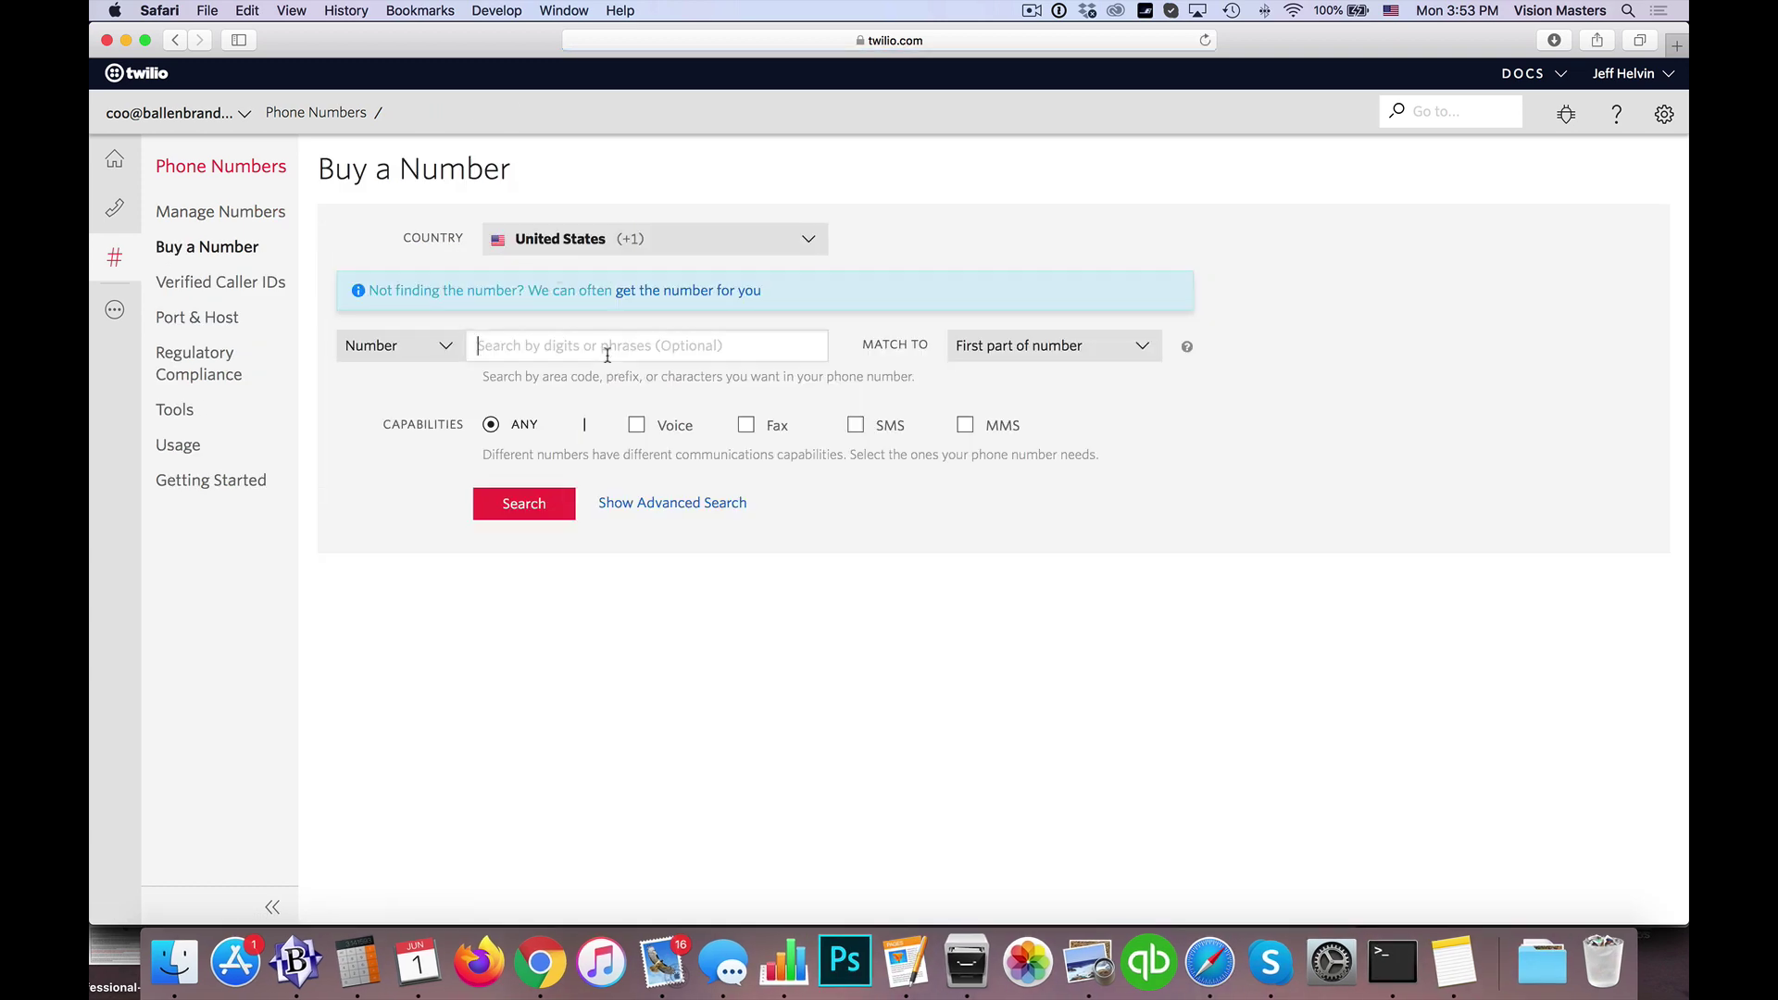
pyautogui.write('702')
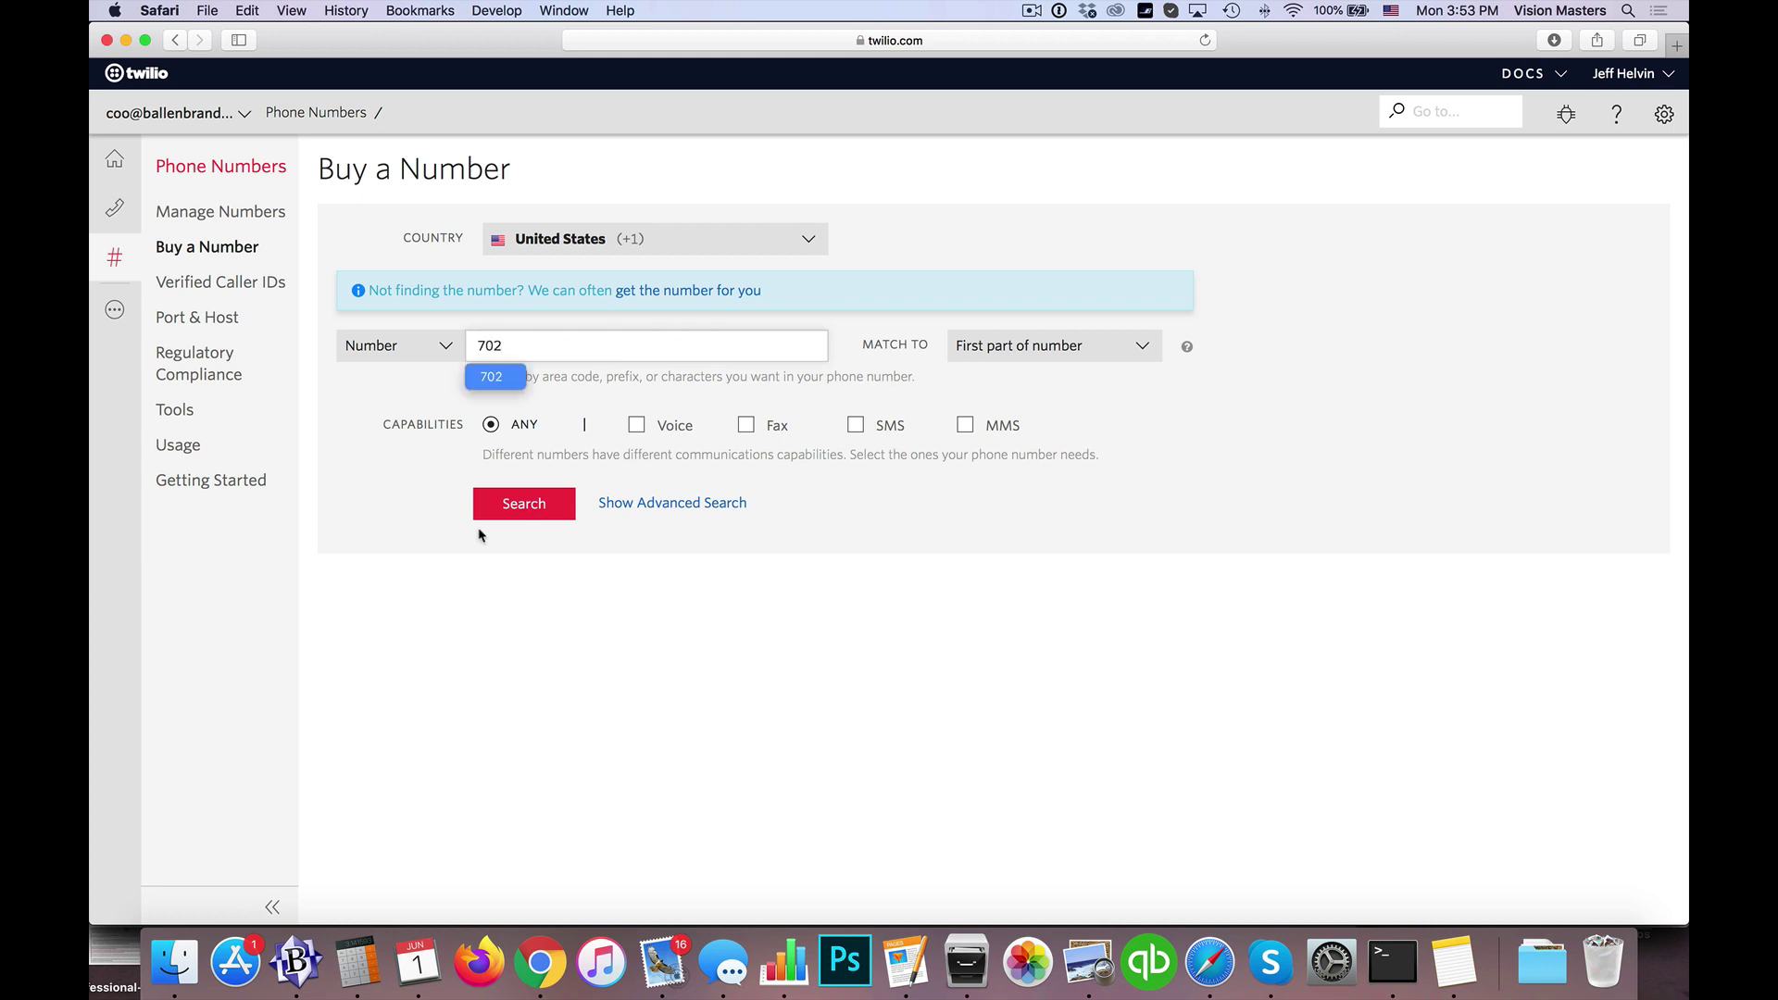
pyautogui.click(527, 506)
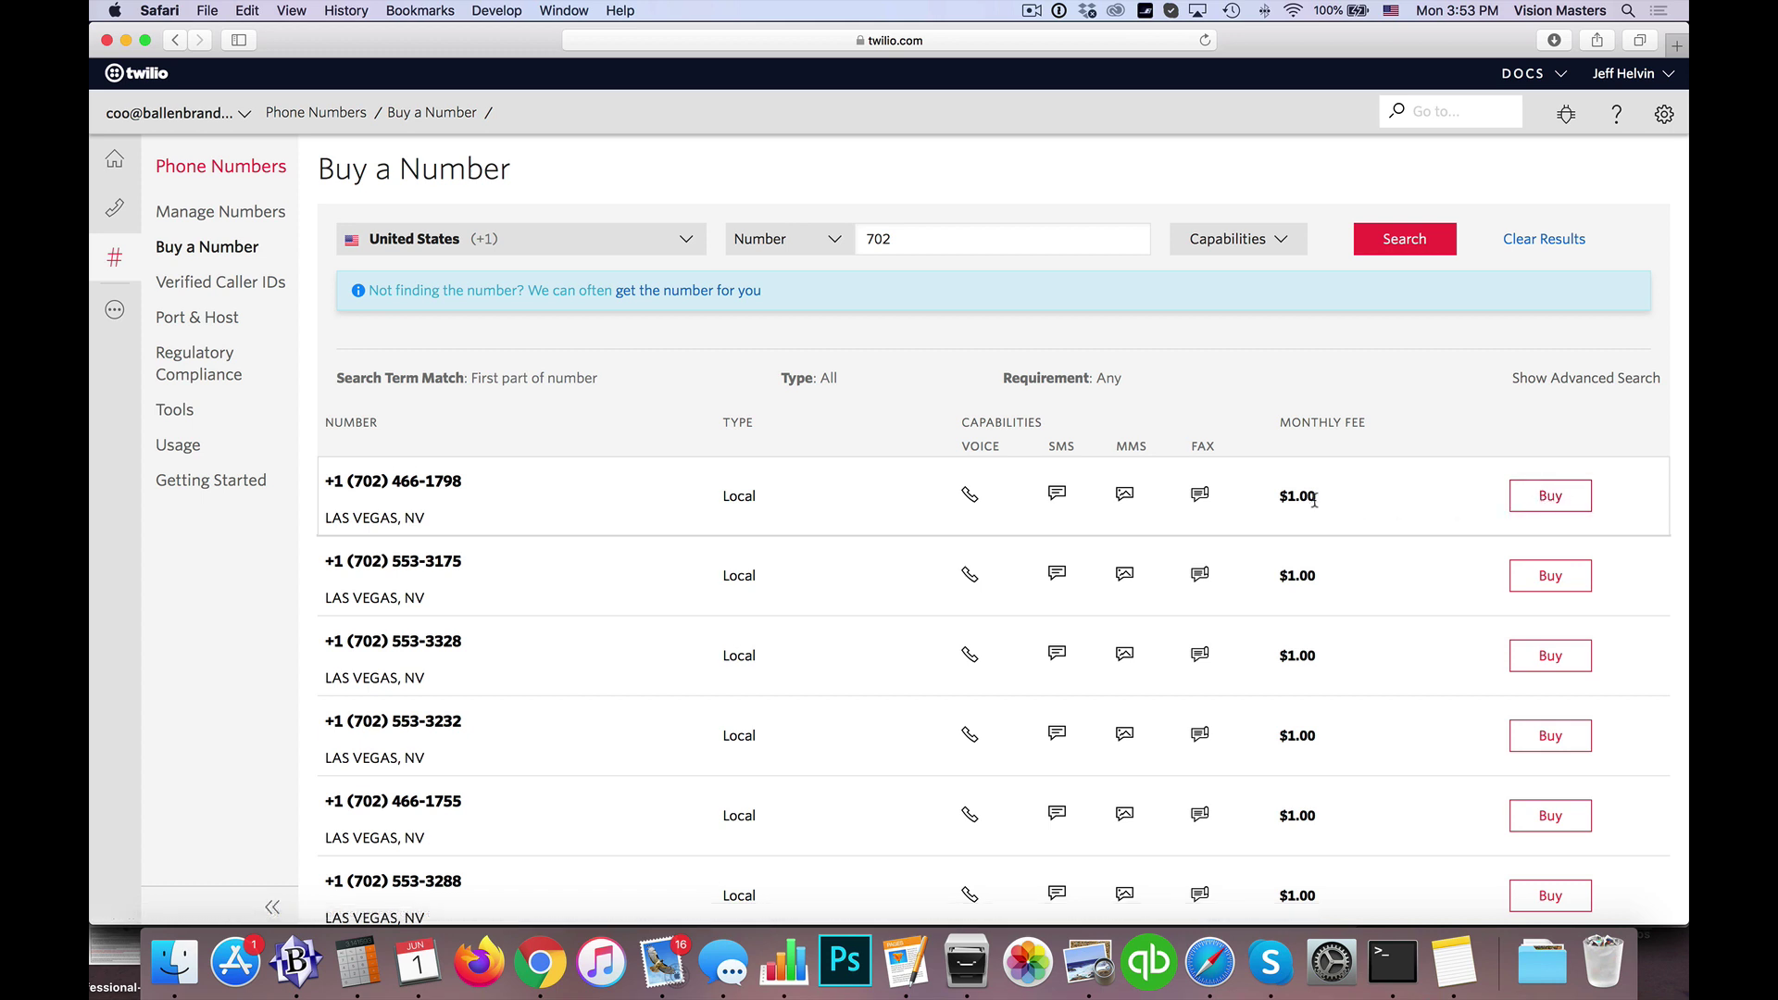
pyautogui.moveTo(1318, 497); pyautogui.dragTo(1281, 497)
pyautogui.moveTo(1325, 500); pyautogui.dragTo(1274, 497)
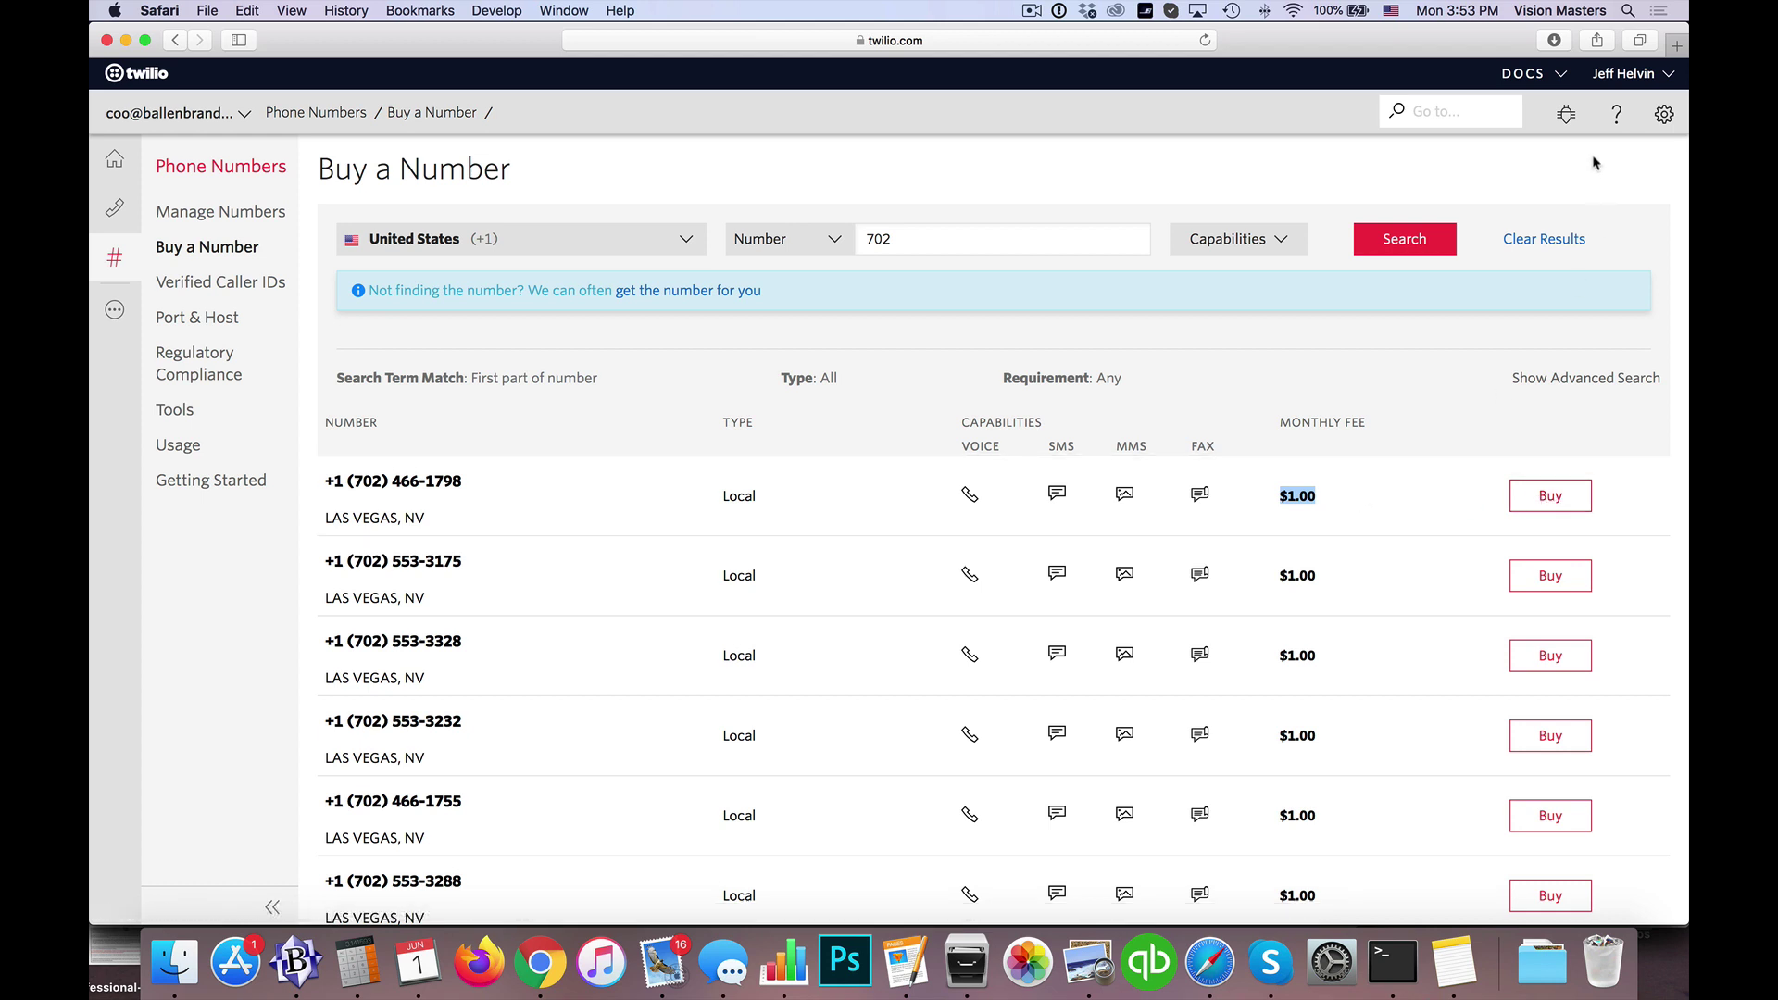
# - Start a support ticket 'Phone Number Change' asking to replace the 512 number with the 702
pyautogui.click(1615, 118)
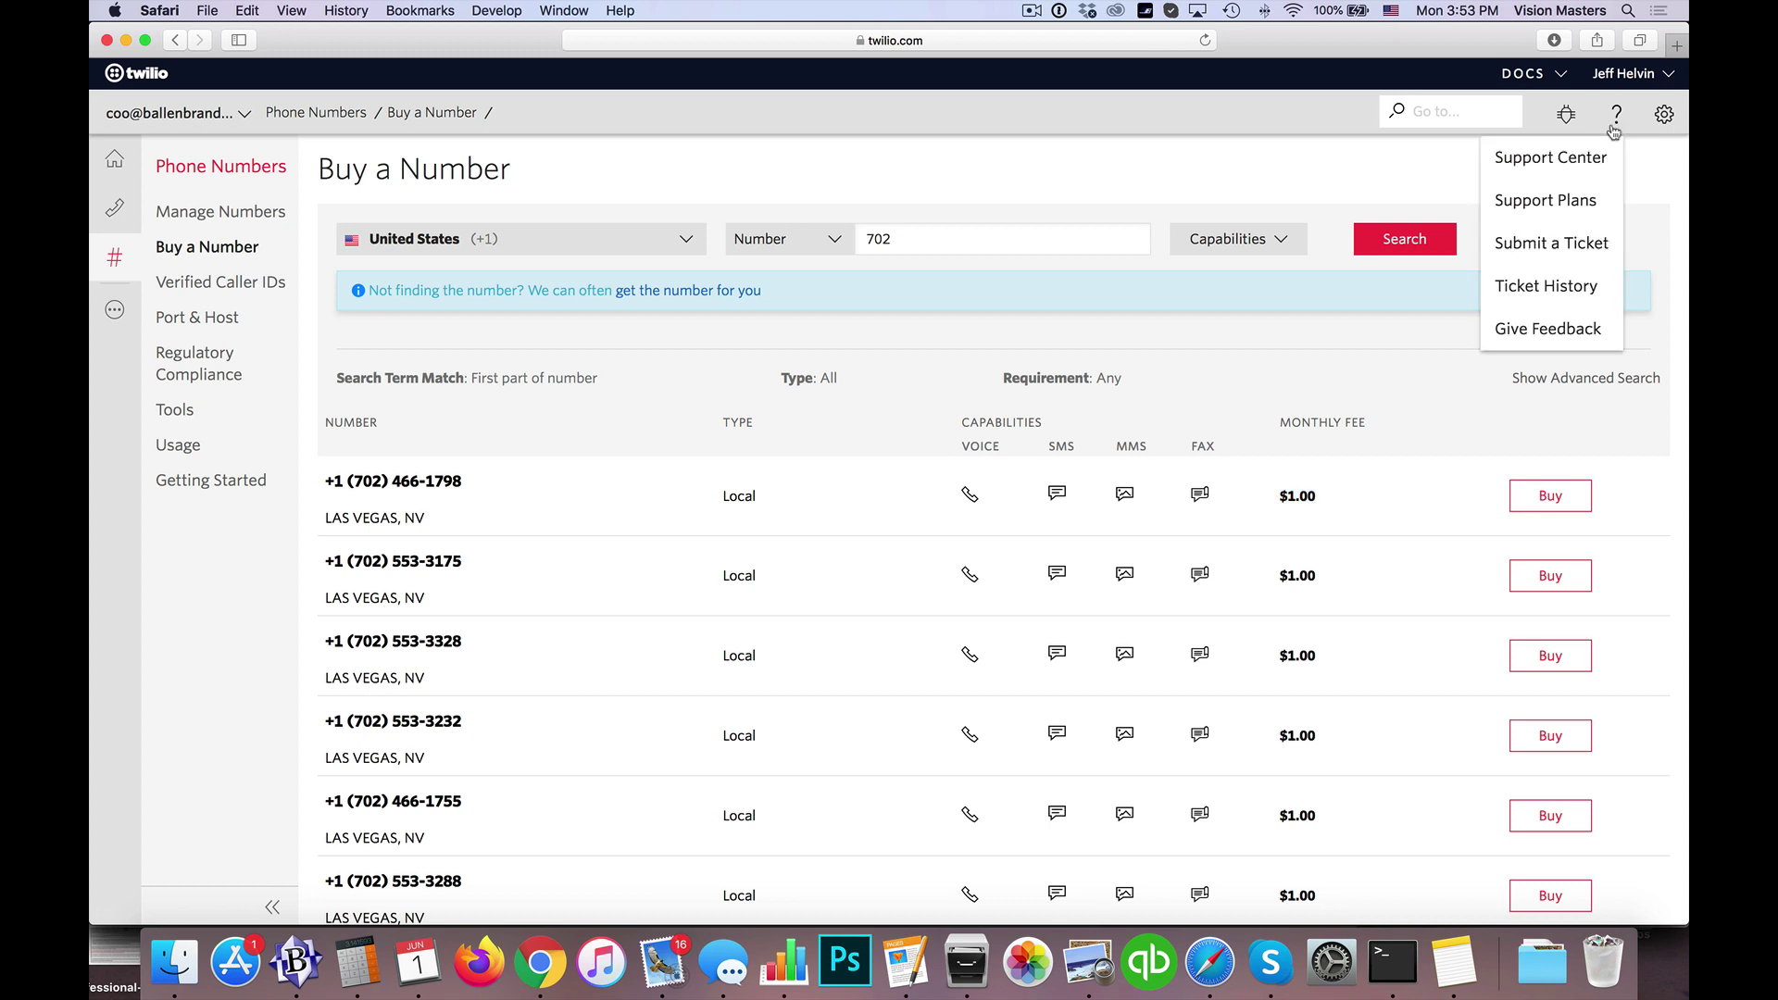
pyautogui.click(1565, 246)
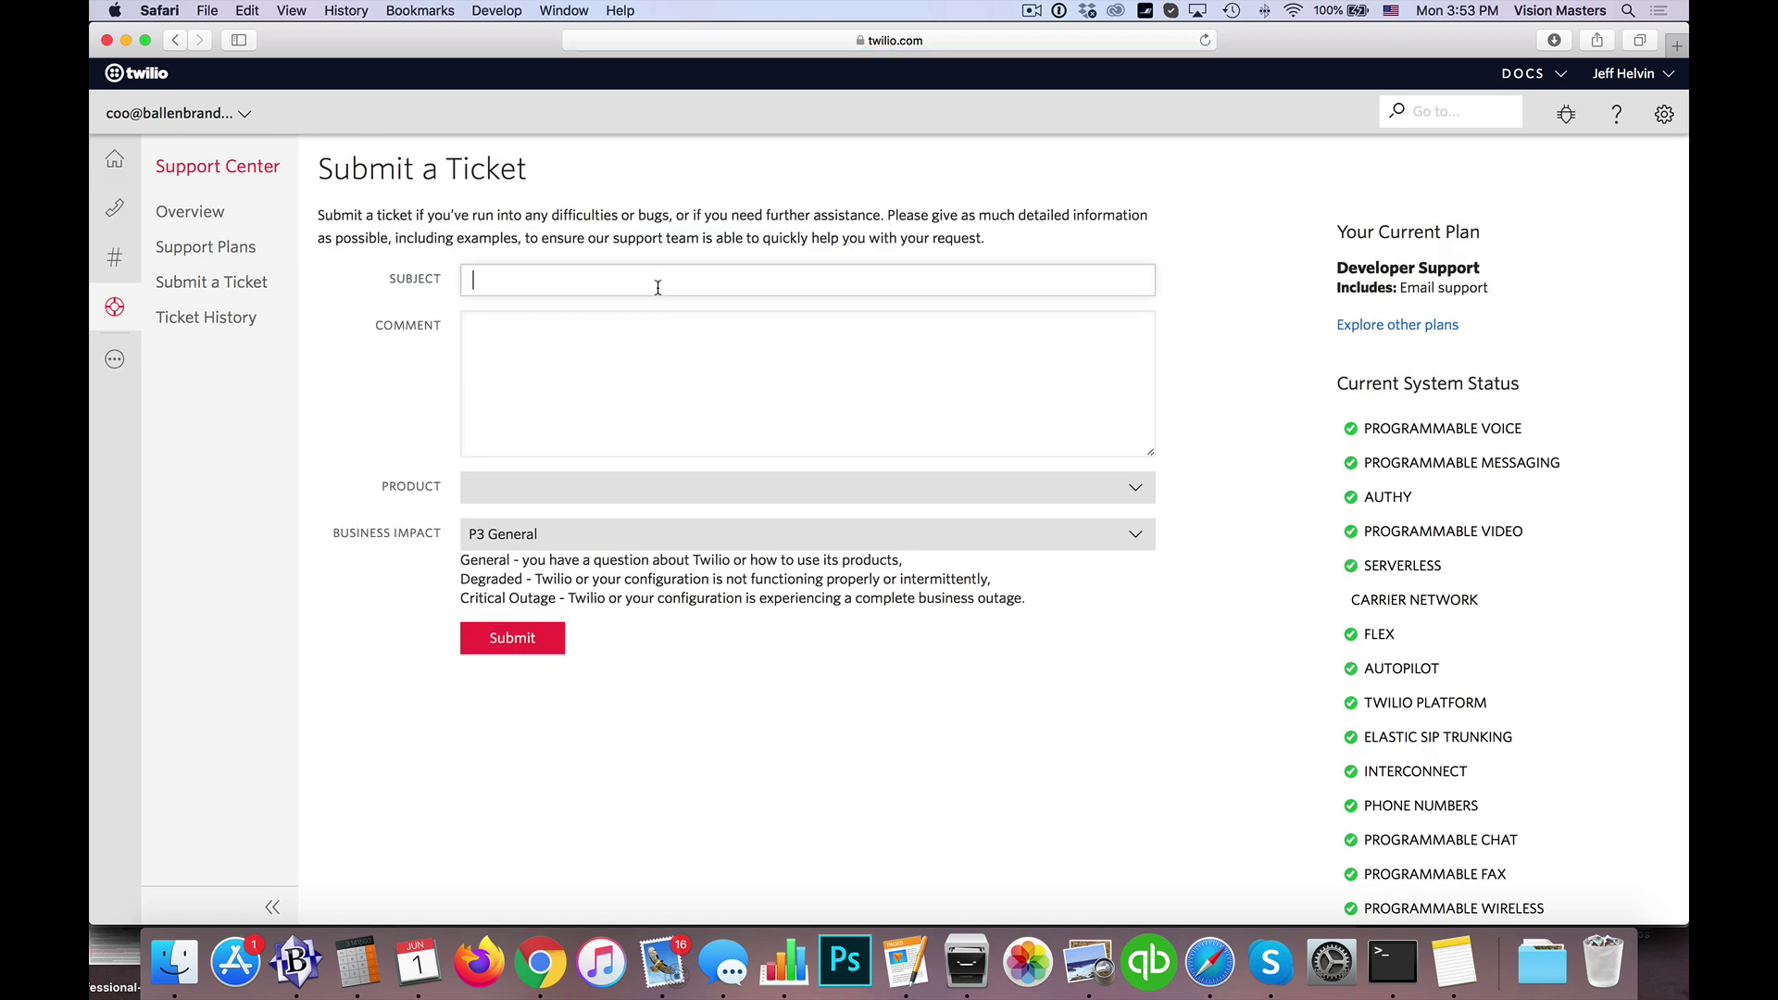
pyautogui.write('Phone Number Change')
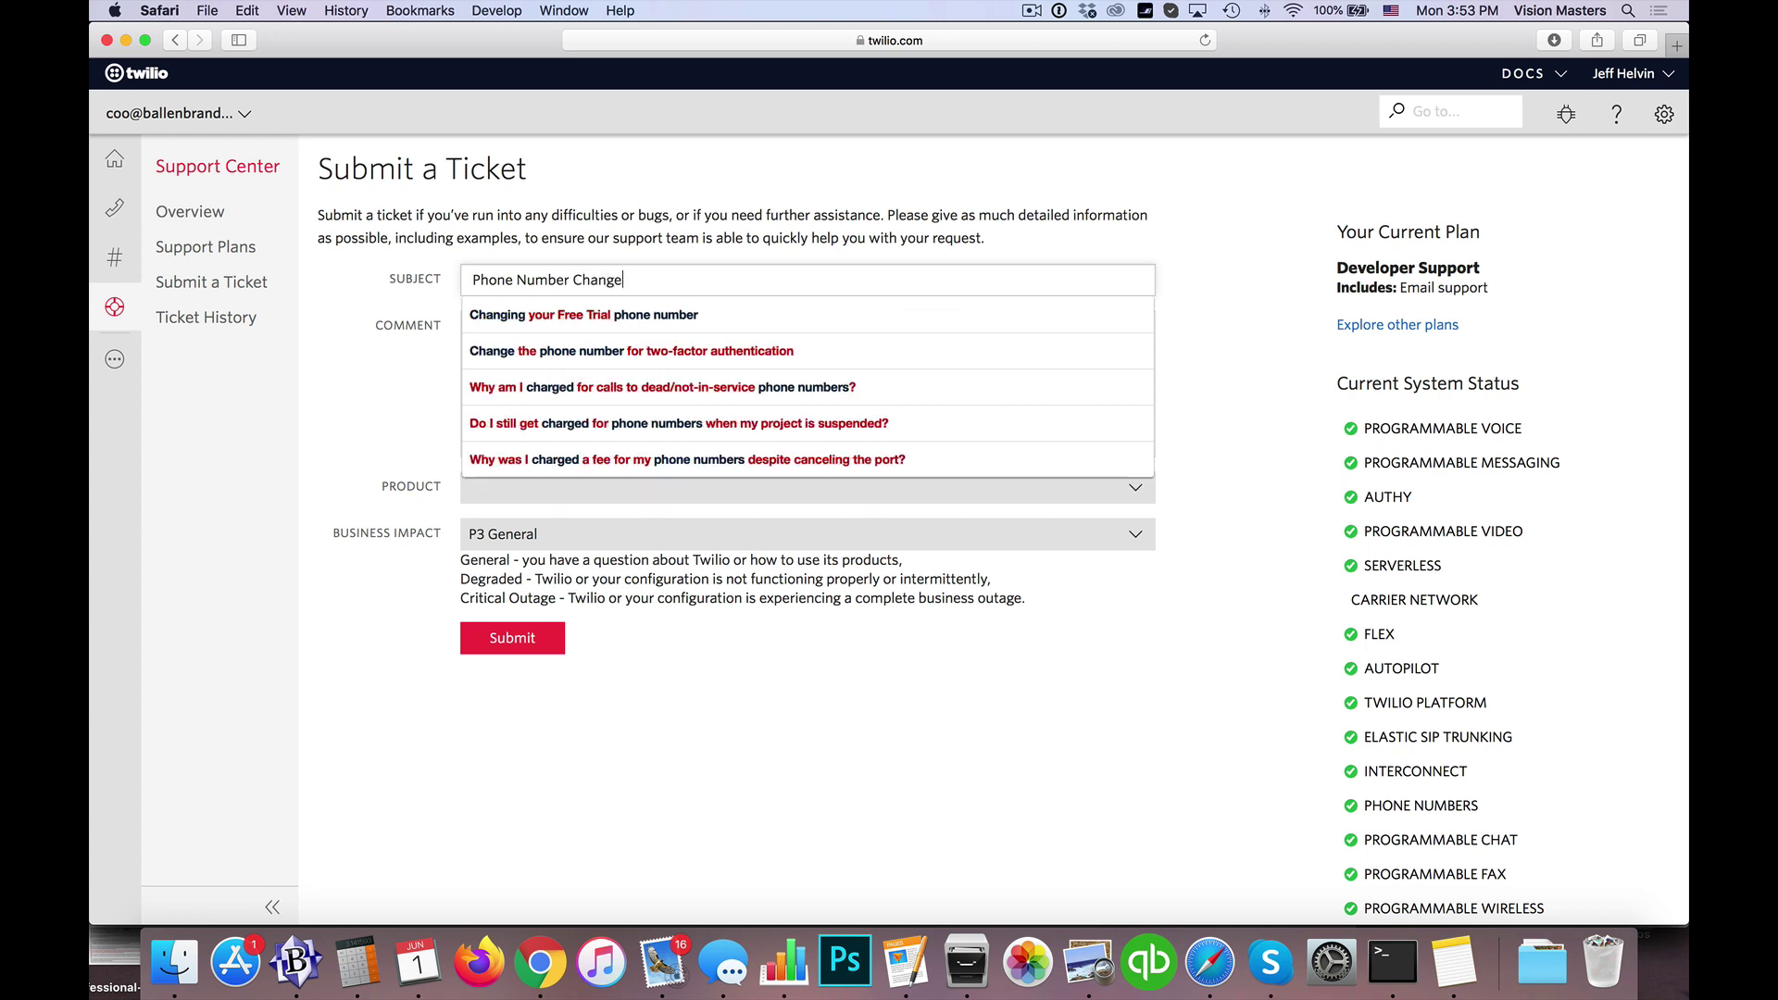
pyautogui.press('Tab')
pyautogui.write('P')
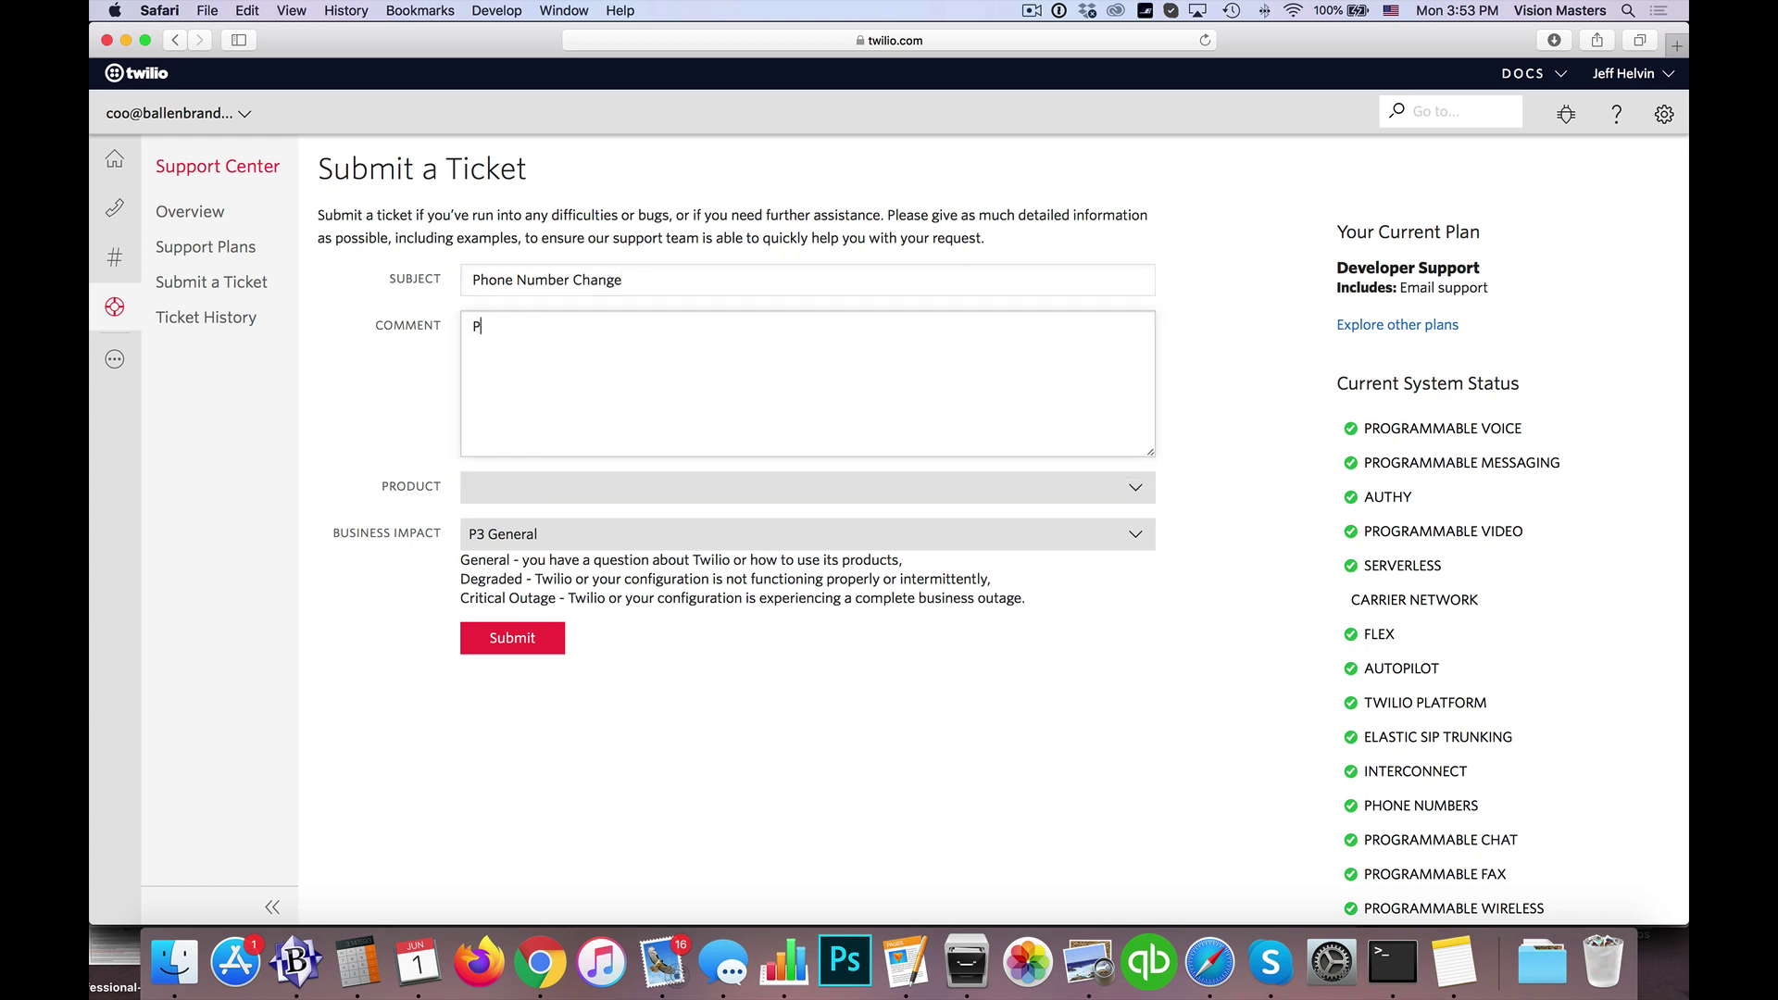
pyautogui.write('lease change the 512 num')
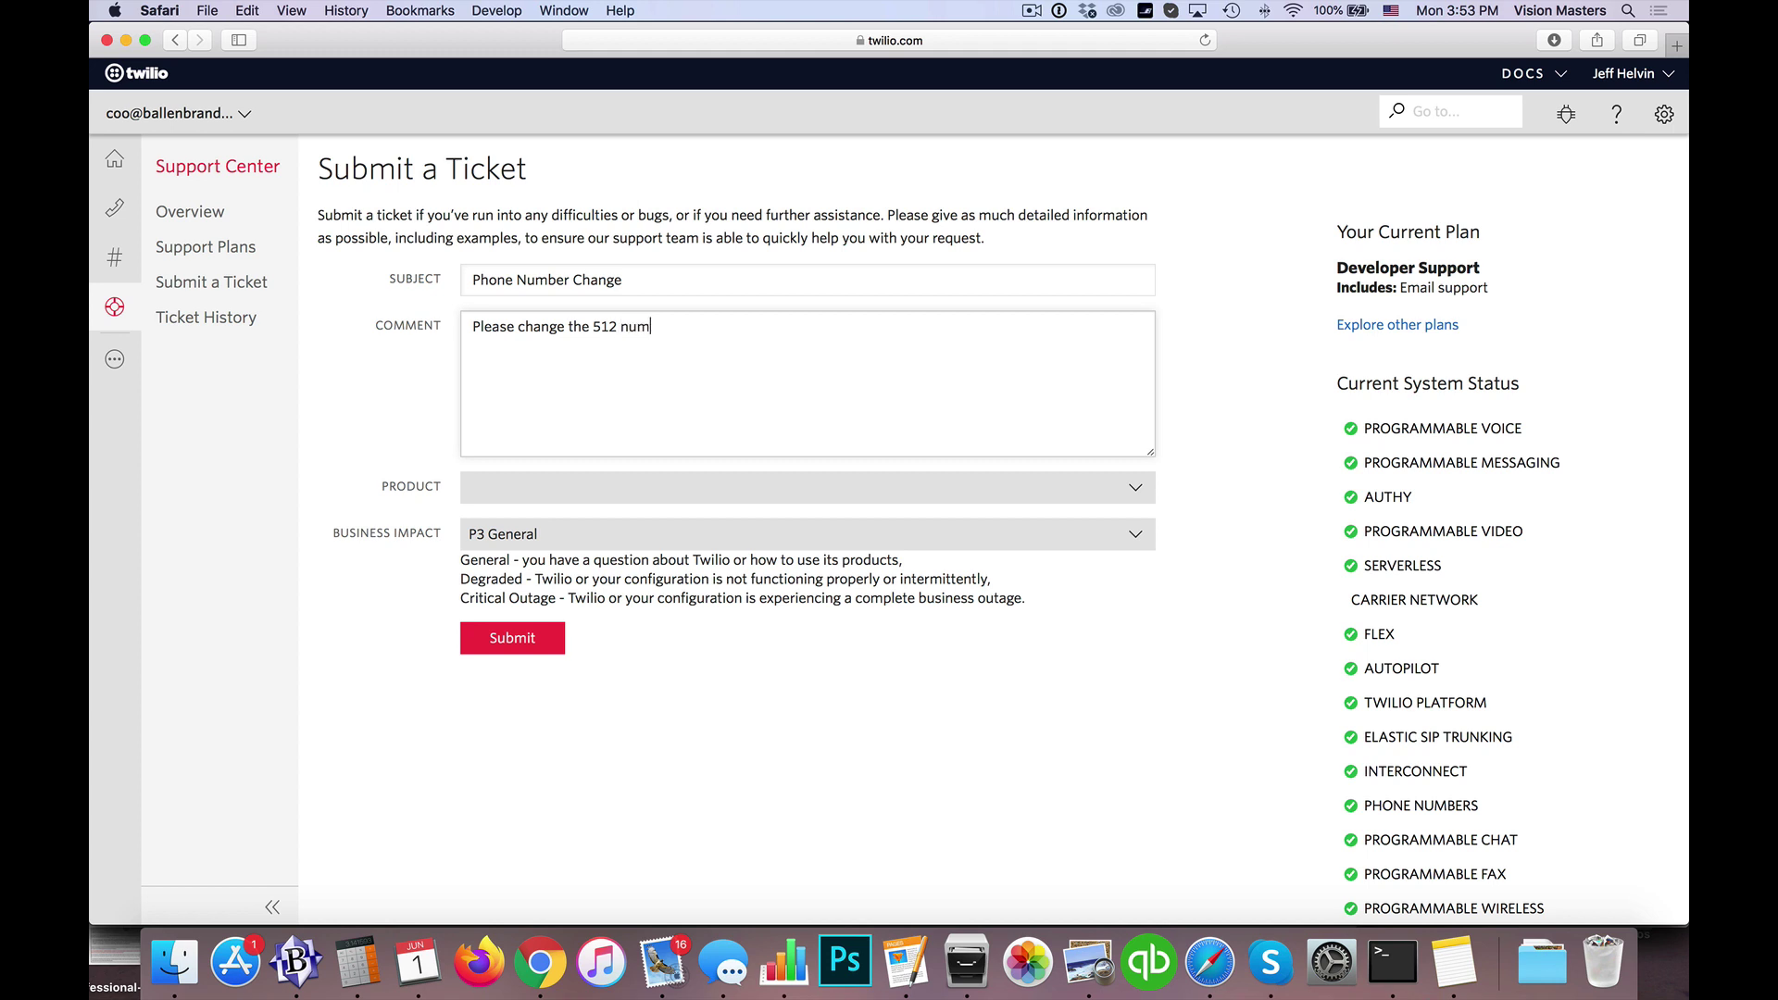
pyautogui.write('ber assigned to KW to use my 702 number instead.')
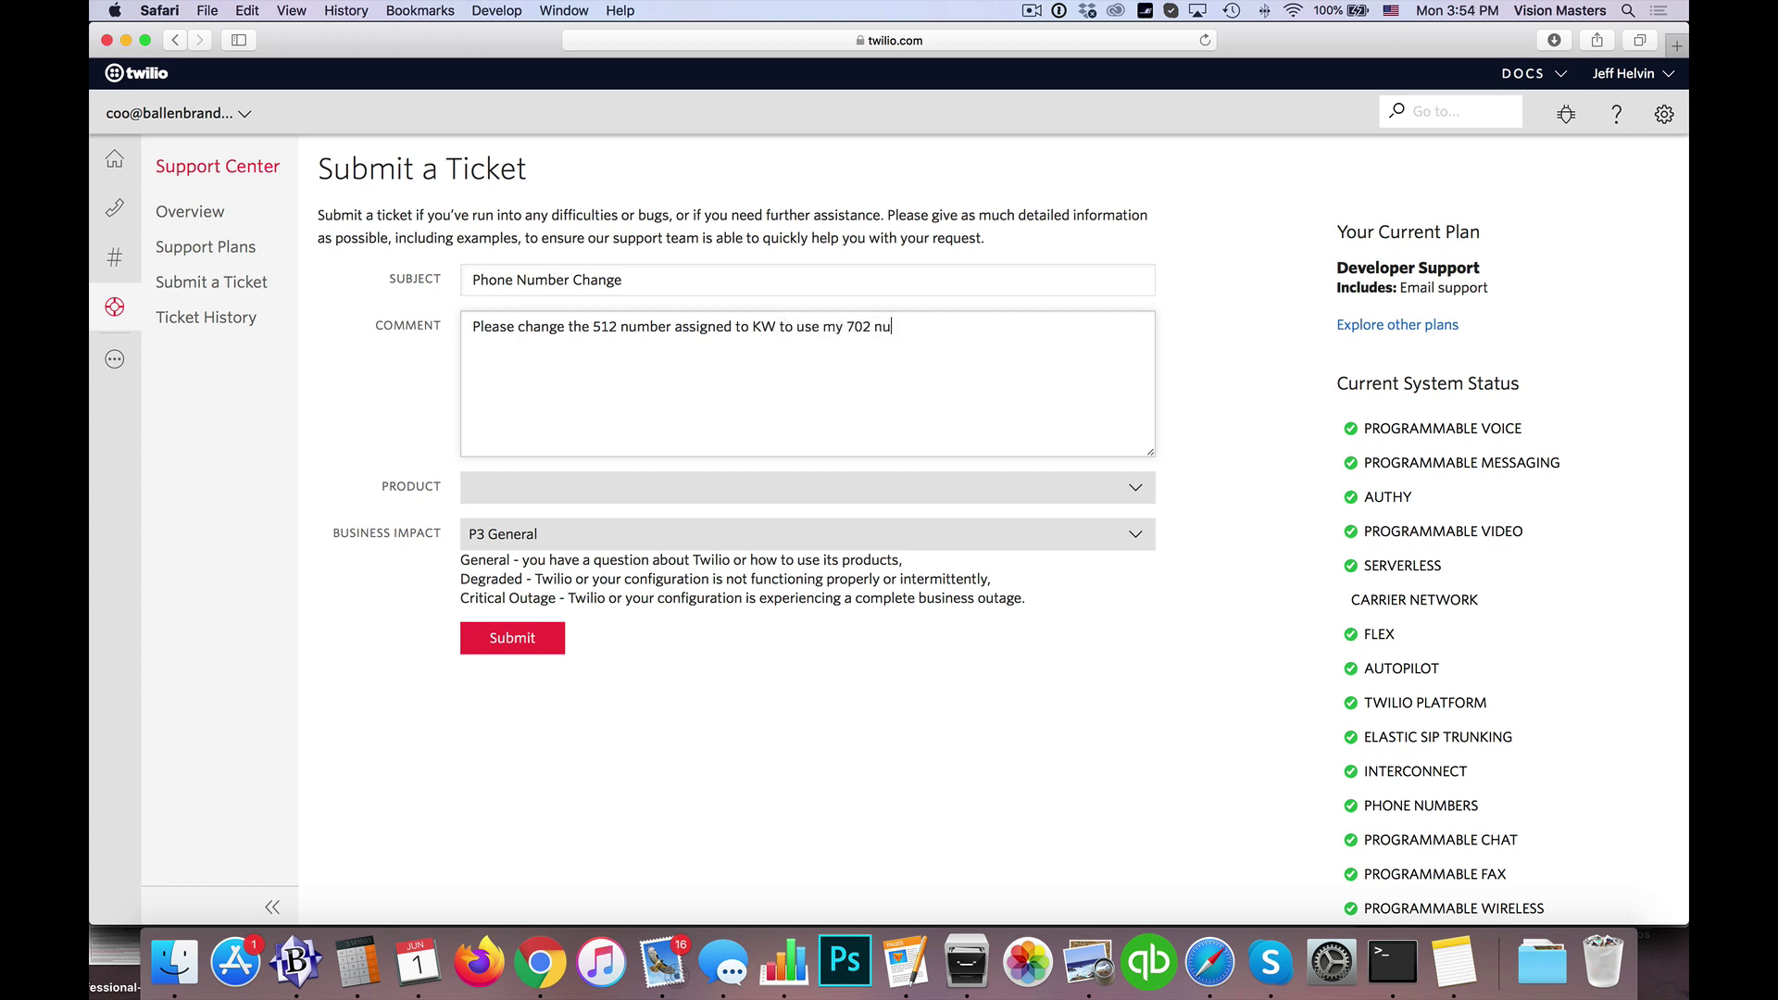
# - Set the ticket's product to Phone Numbers and business impact to P2 Degraded
pyautogui.click(559, 487)
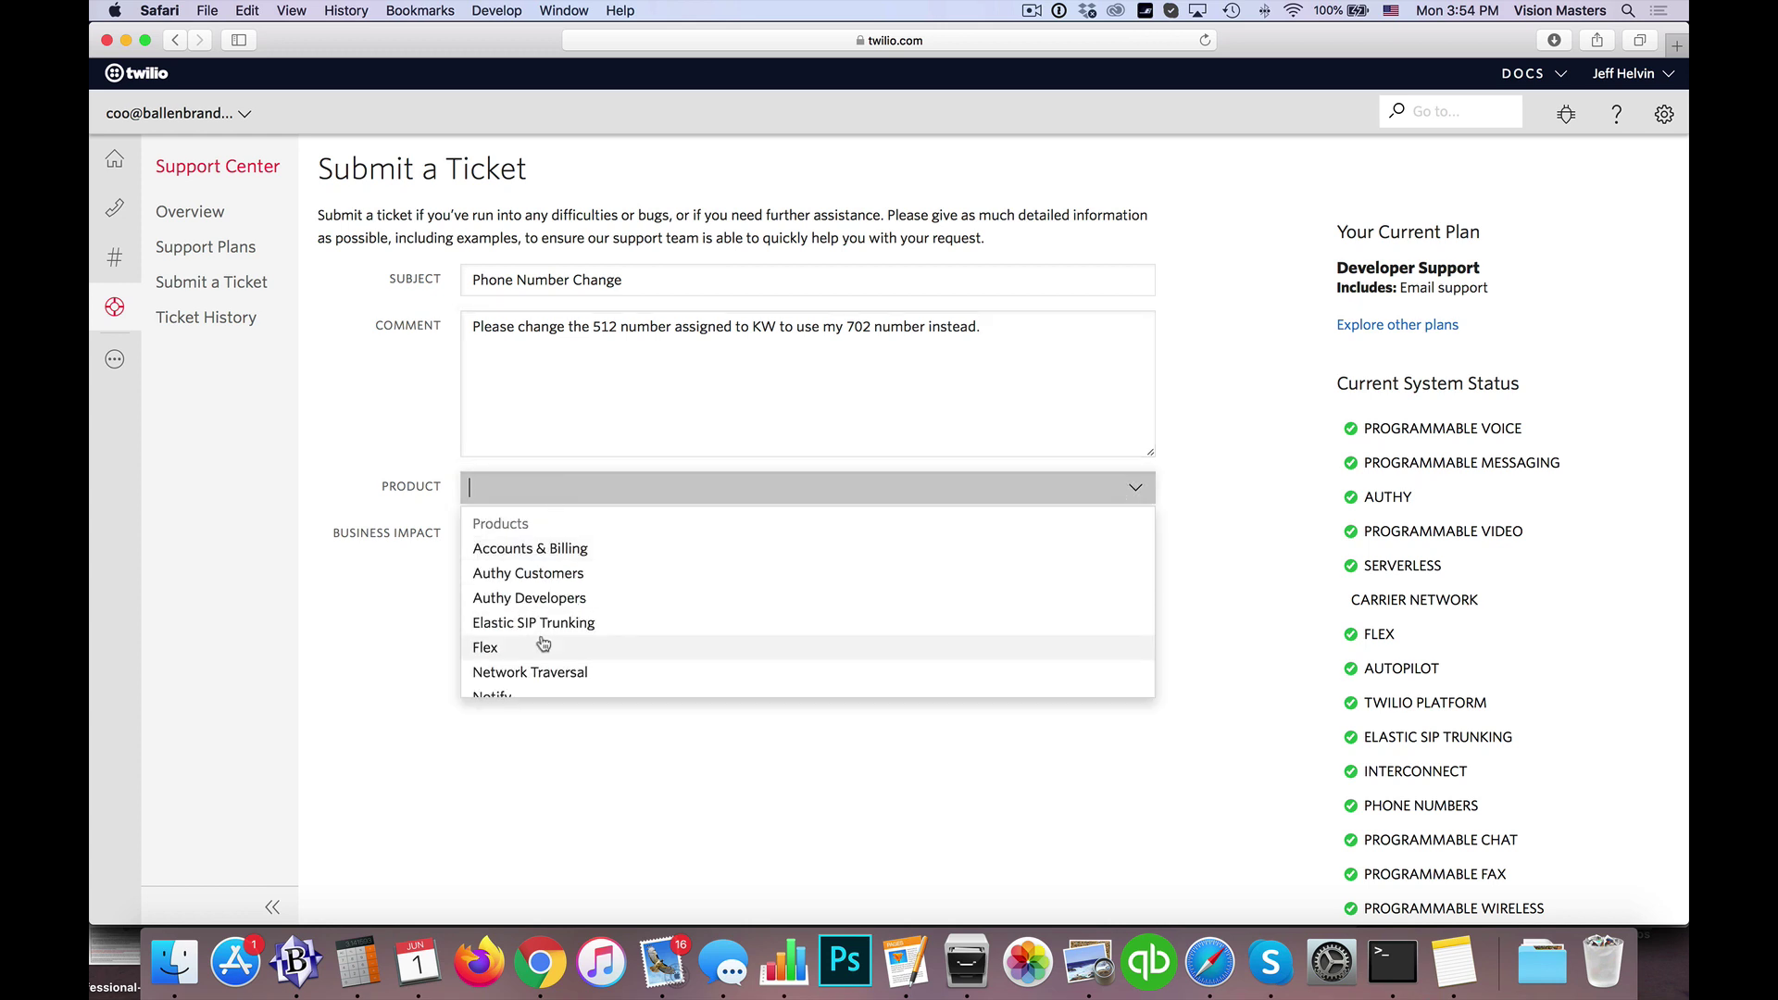
pyautogui.scroll(-2, 544, 642)
pyautogui.click(500, 629)
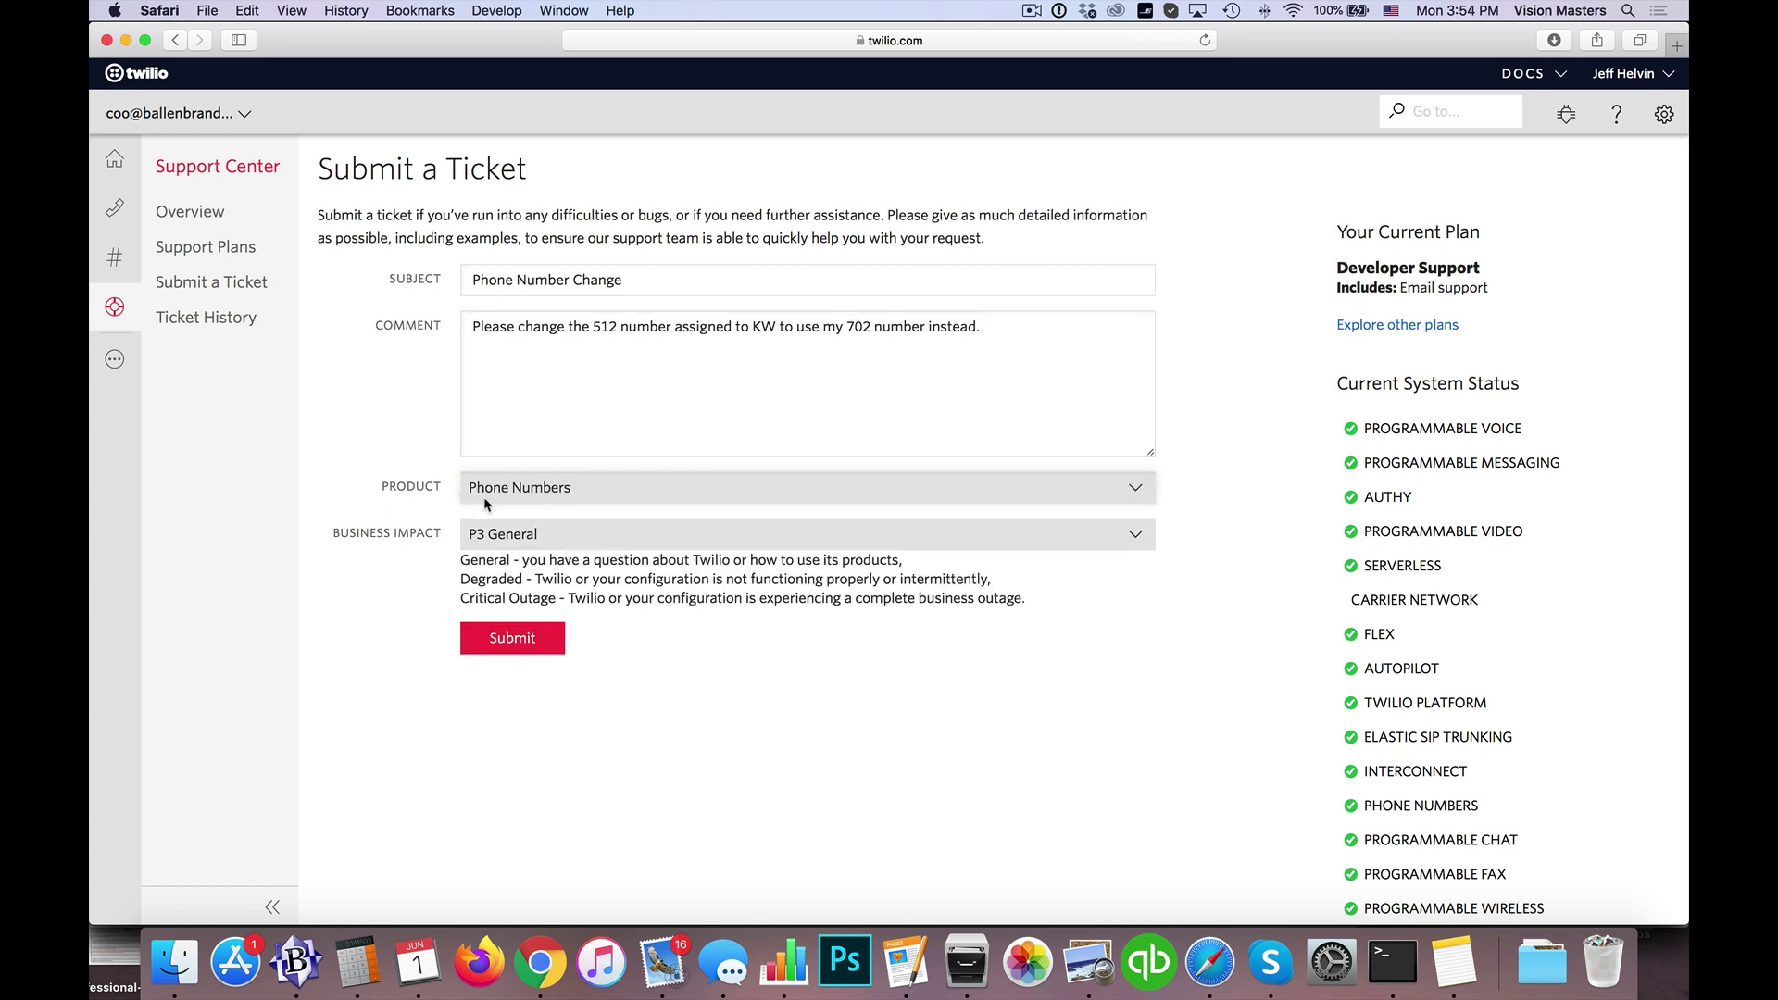
pyautogui.click(514, 541)
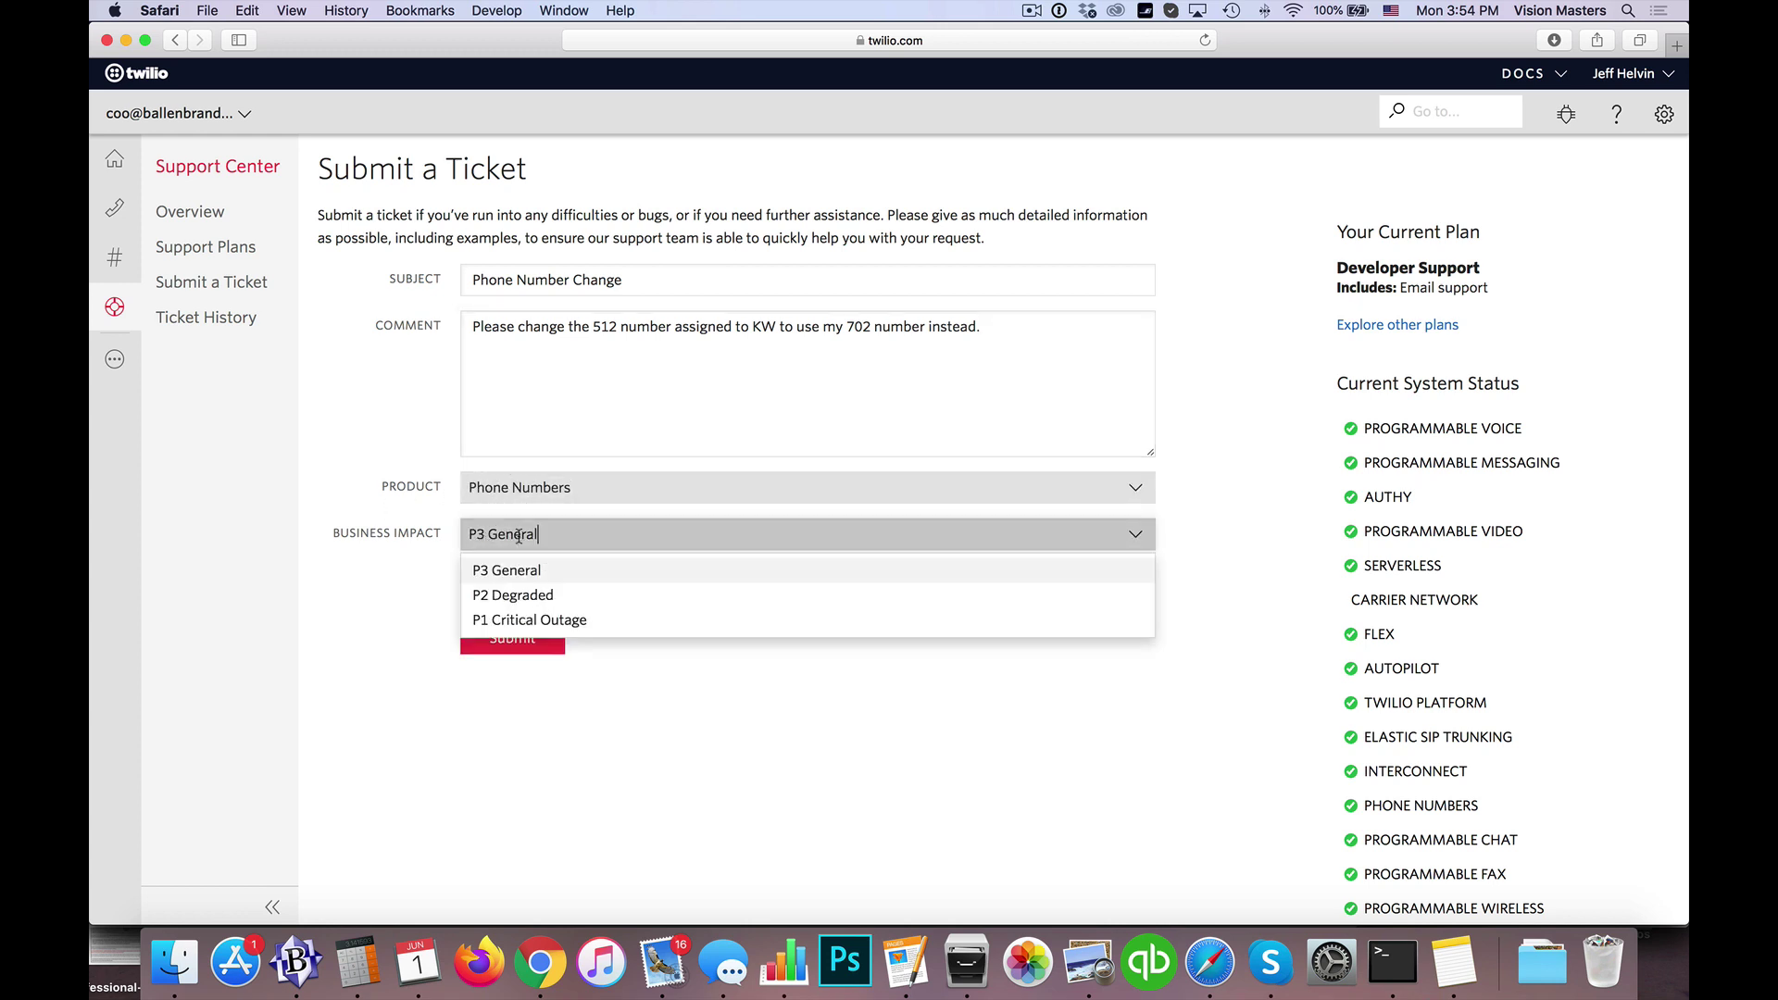
pyautogui.click(514, 594)
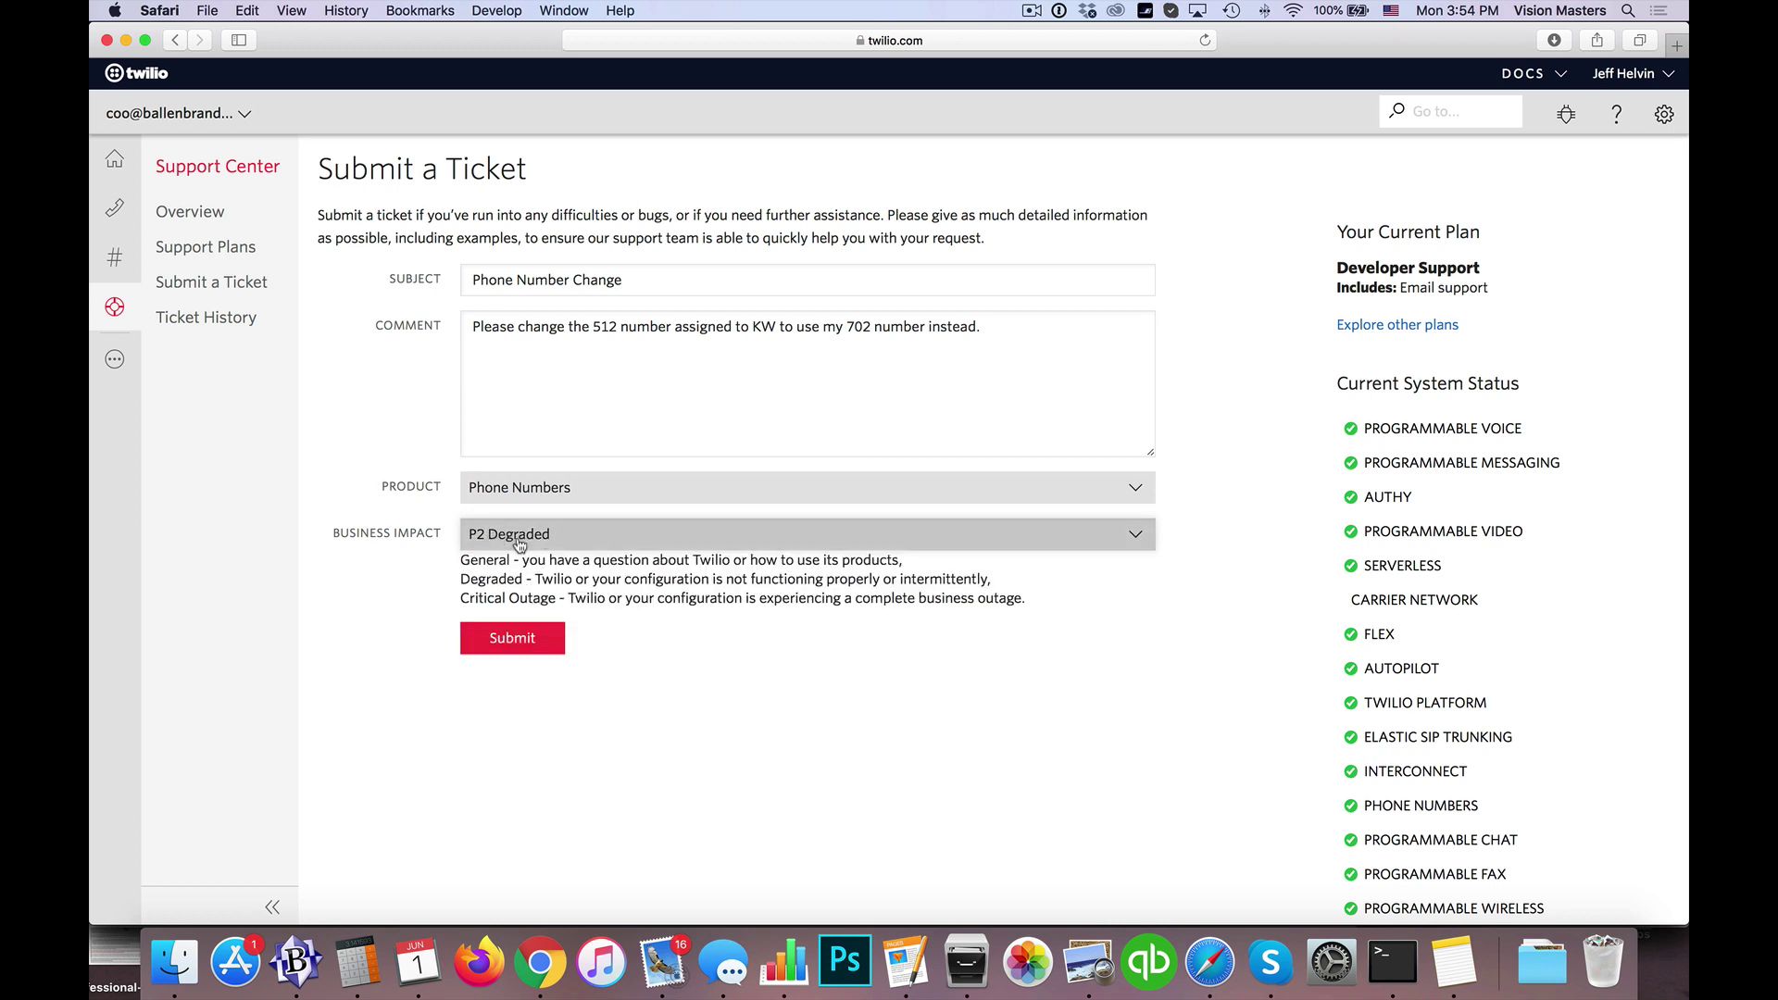
pyautogui.click(553, 544)
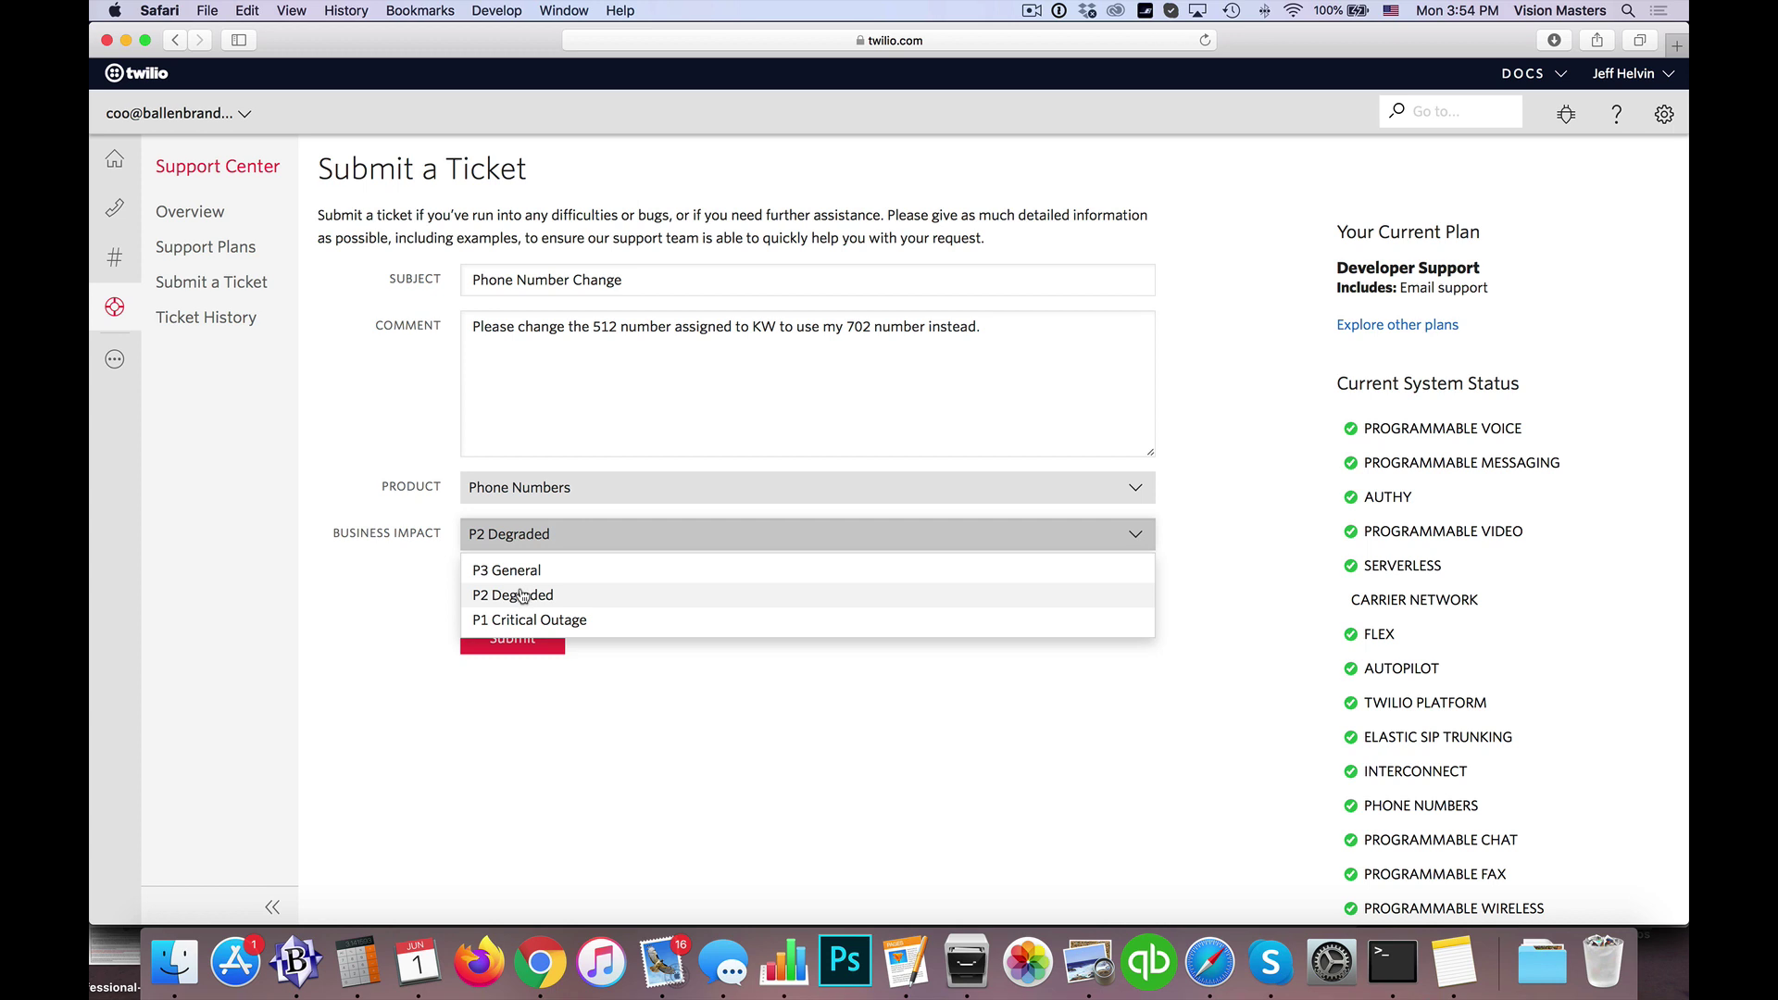
pyautogui.click(414, 554)
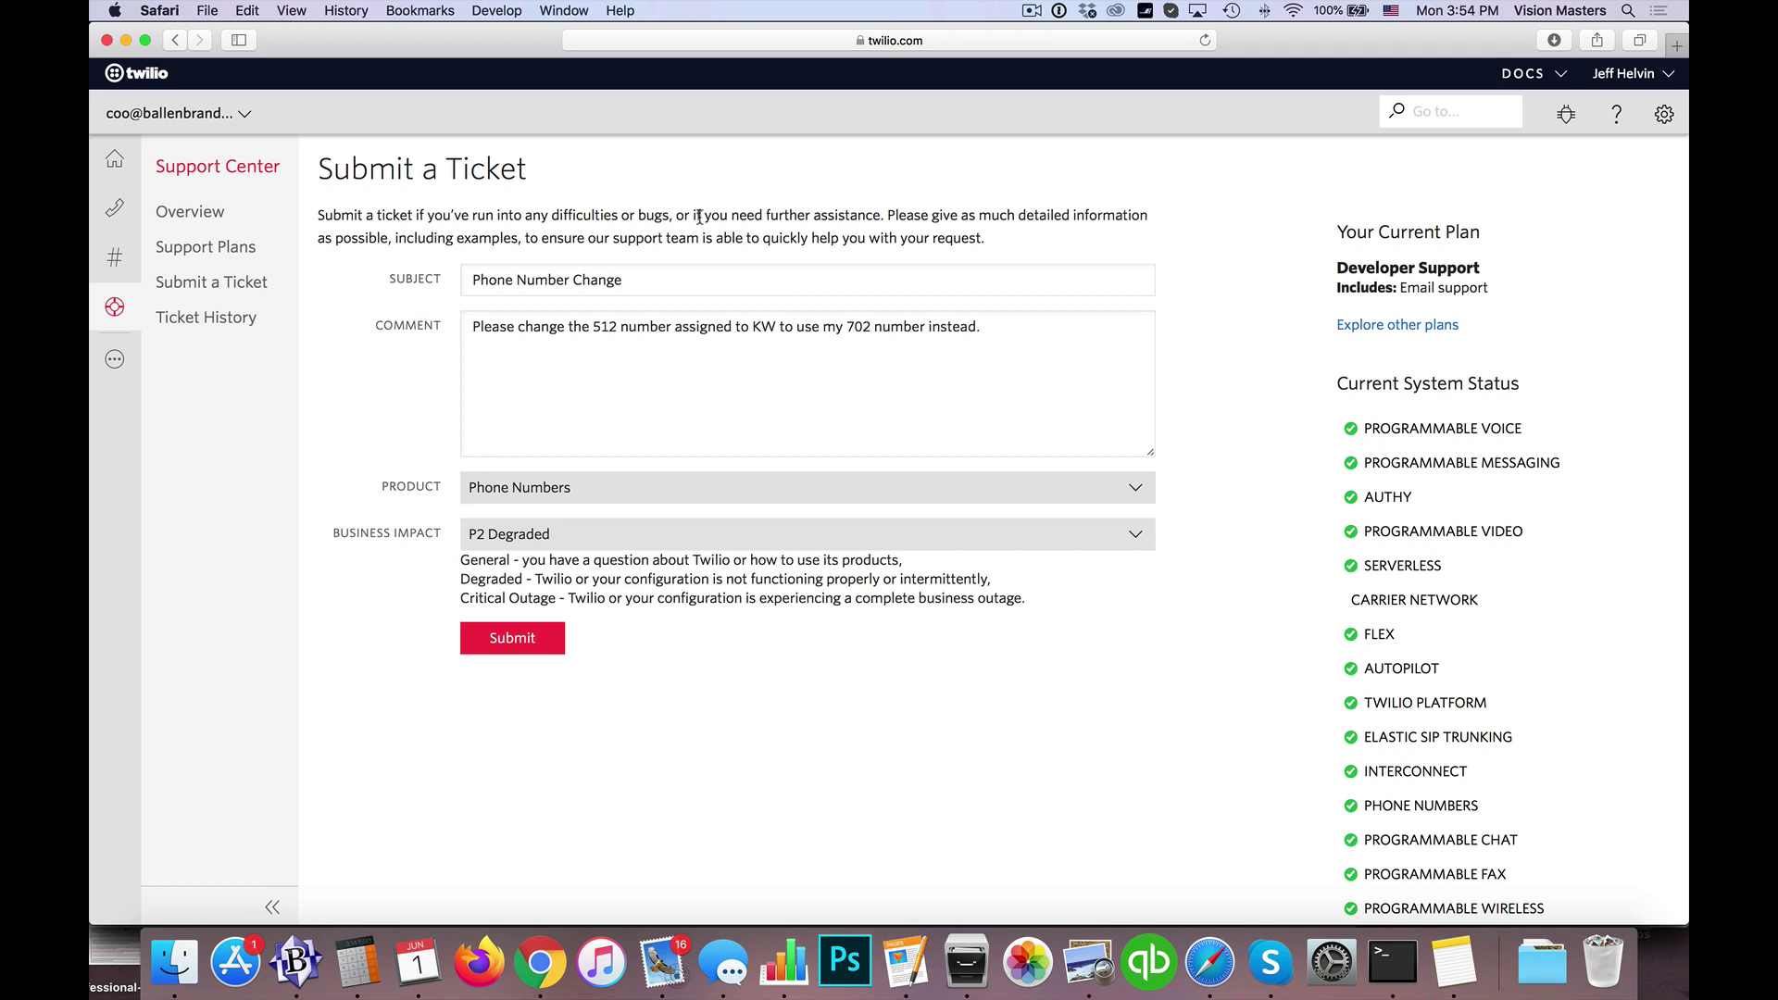
# - Load the KW agent site, log out, and sign back in with your saved login
pyautogui.press('super+l')
pyautogui.write('agent.k')
pyautogui.press('Return')
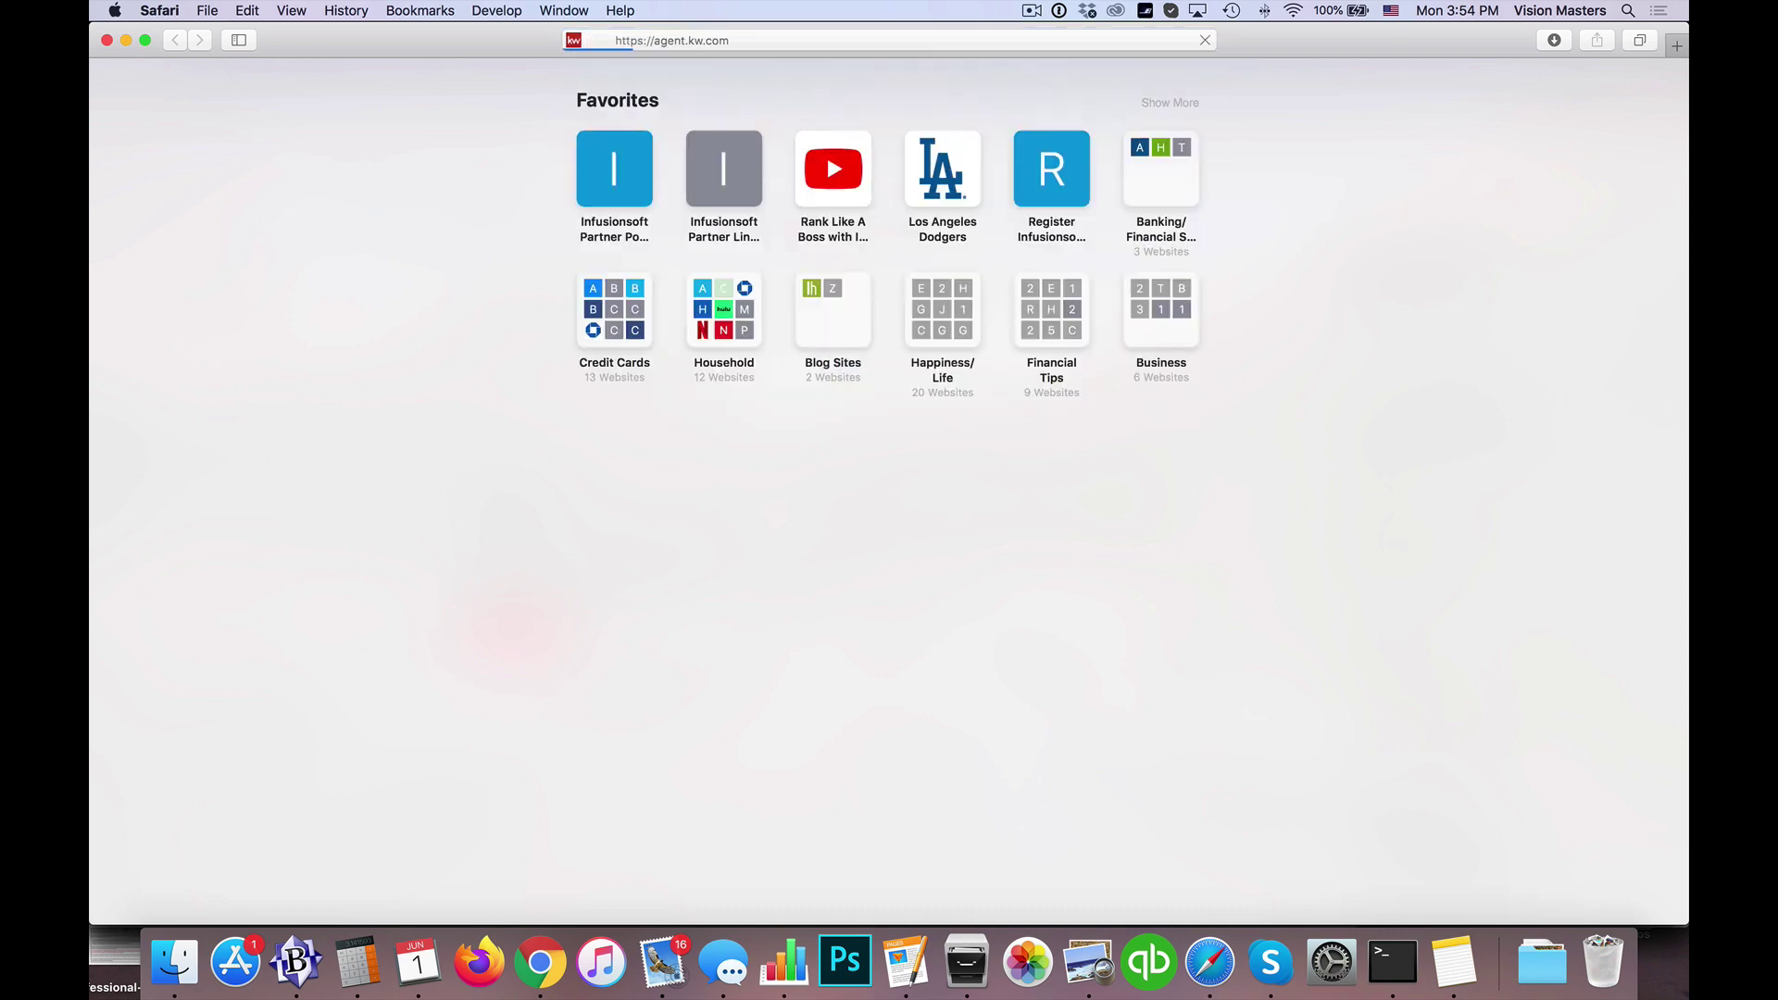
pyautogui.click(1515, 88)
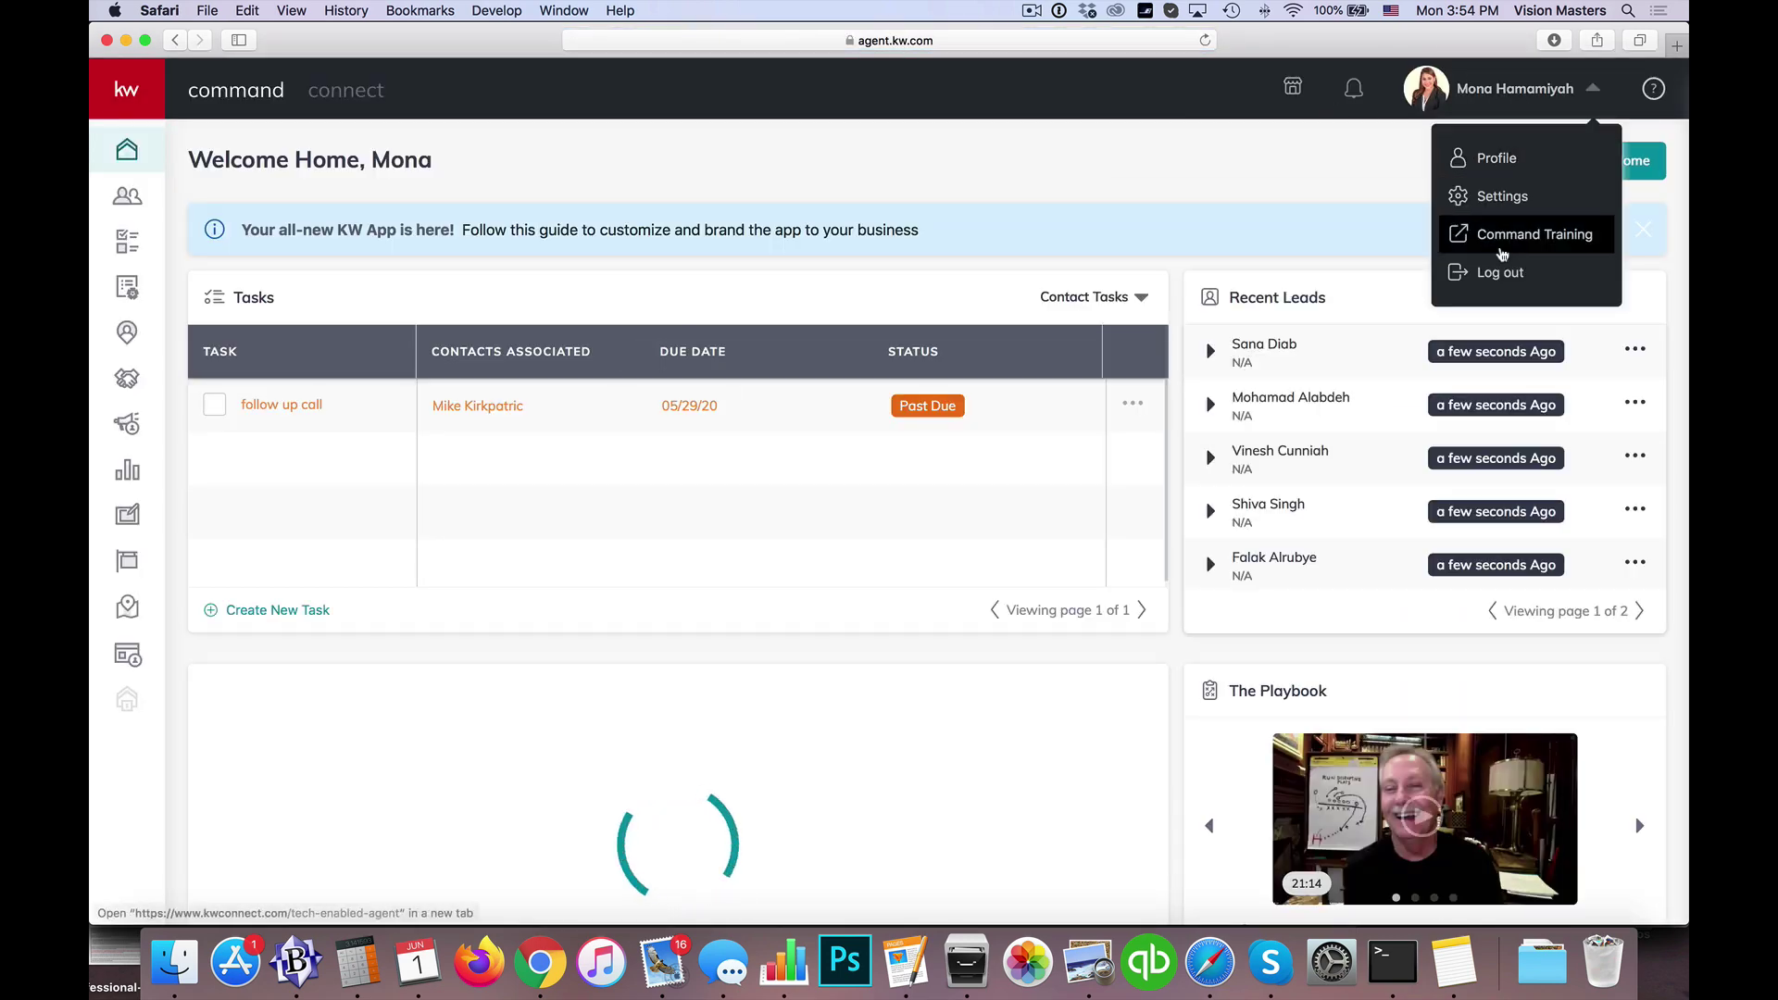
pyautogui.click(1500, 272)
pyautogui.click(1064, 504)
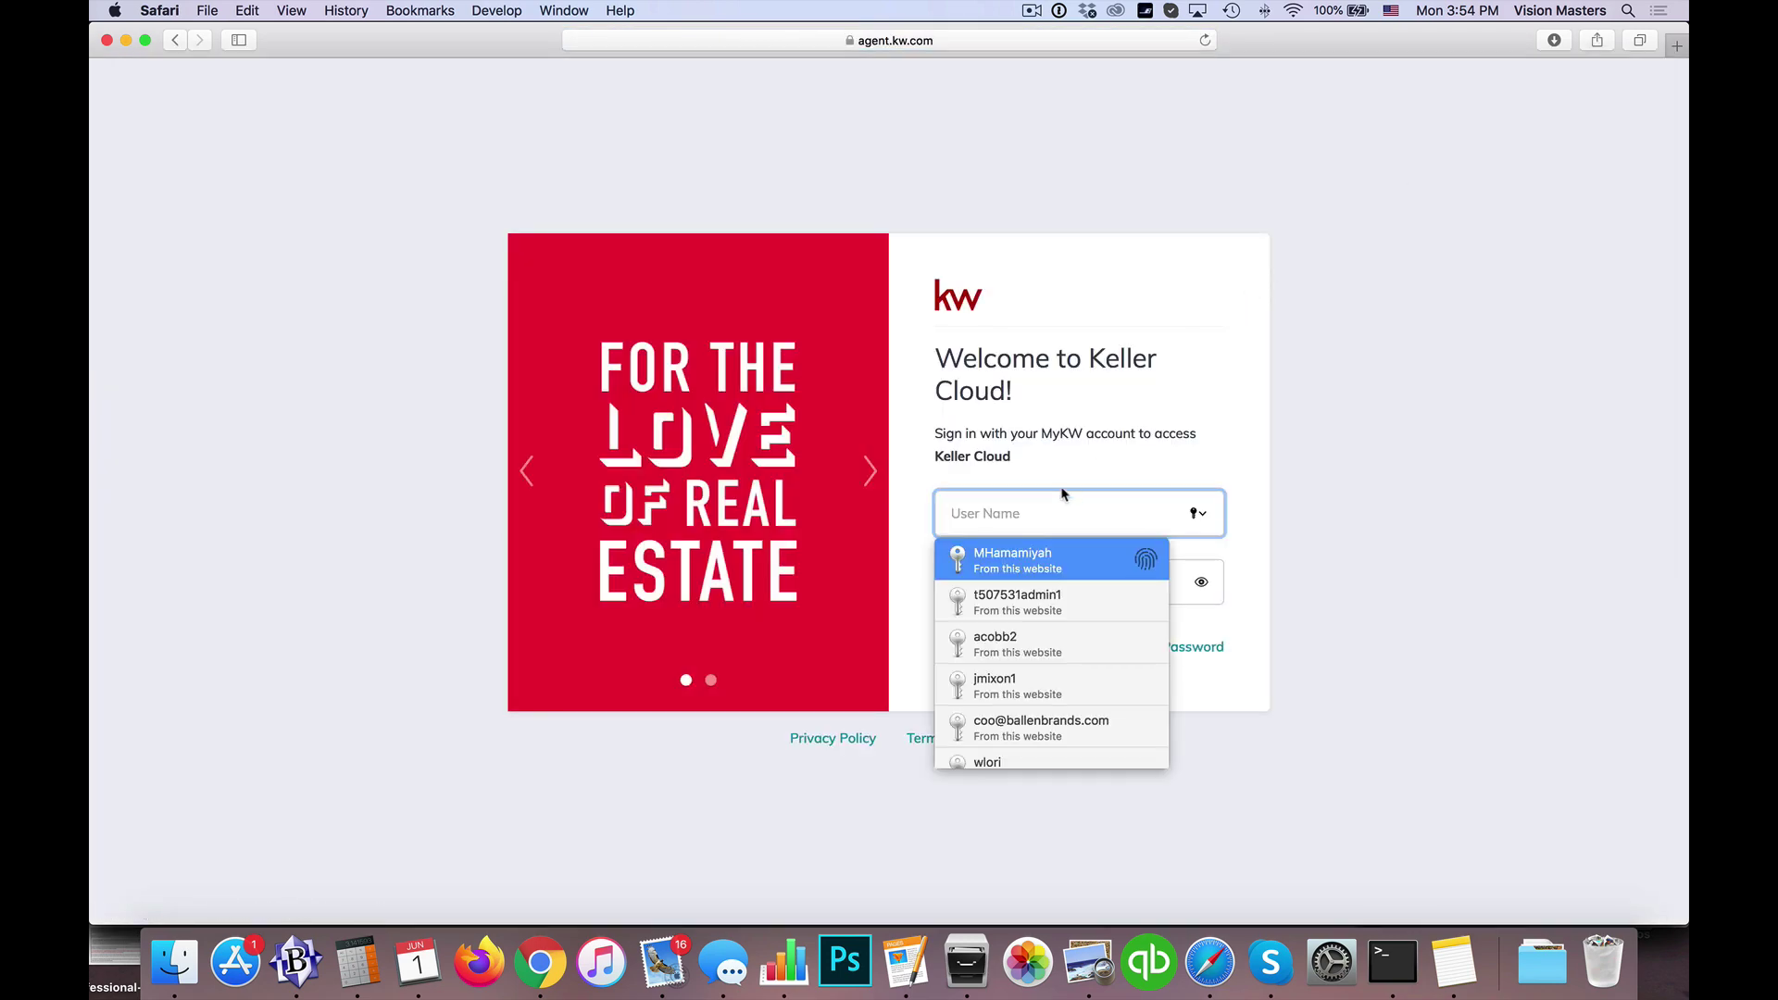
pyautogui.write('jhe')
pyautogui.click(1026, 559)
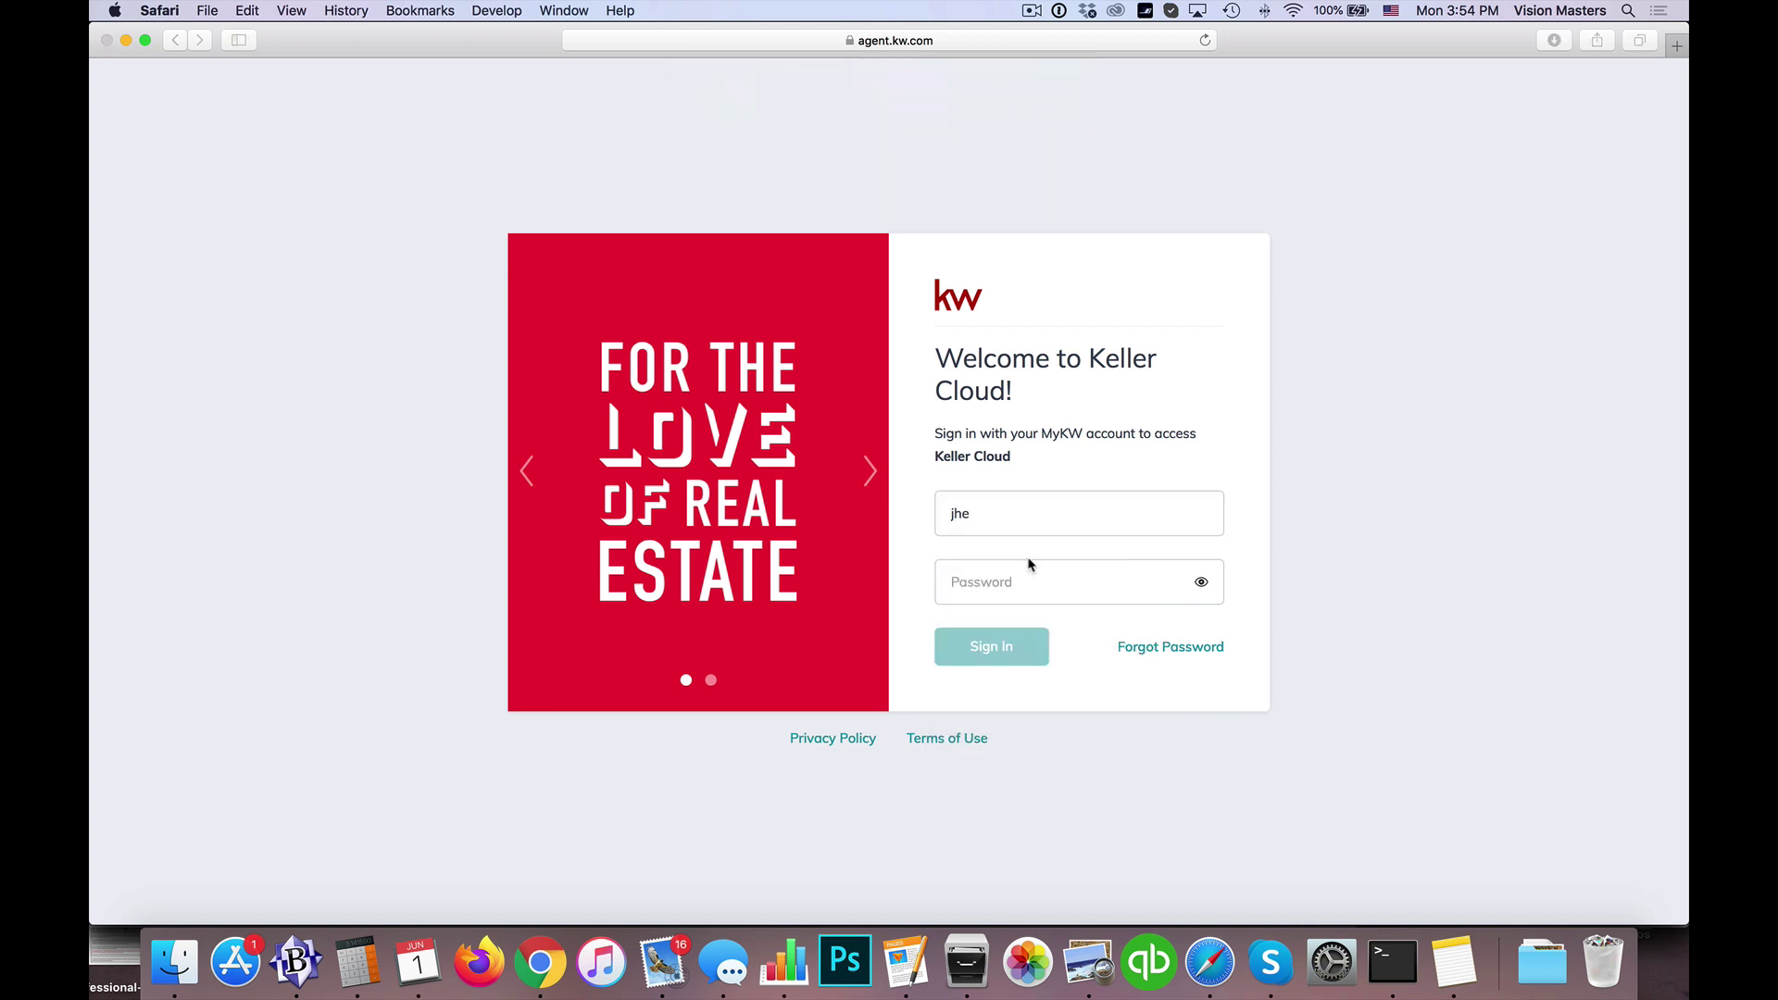
pyautogui.click(1005, 646)
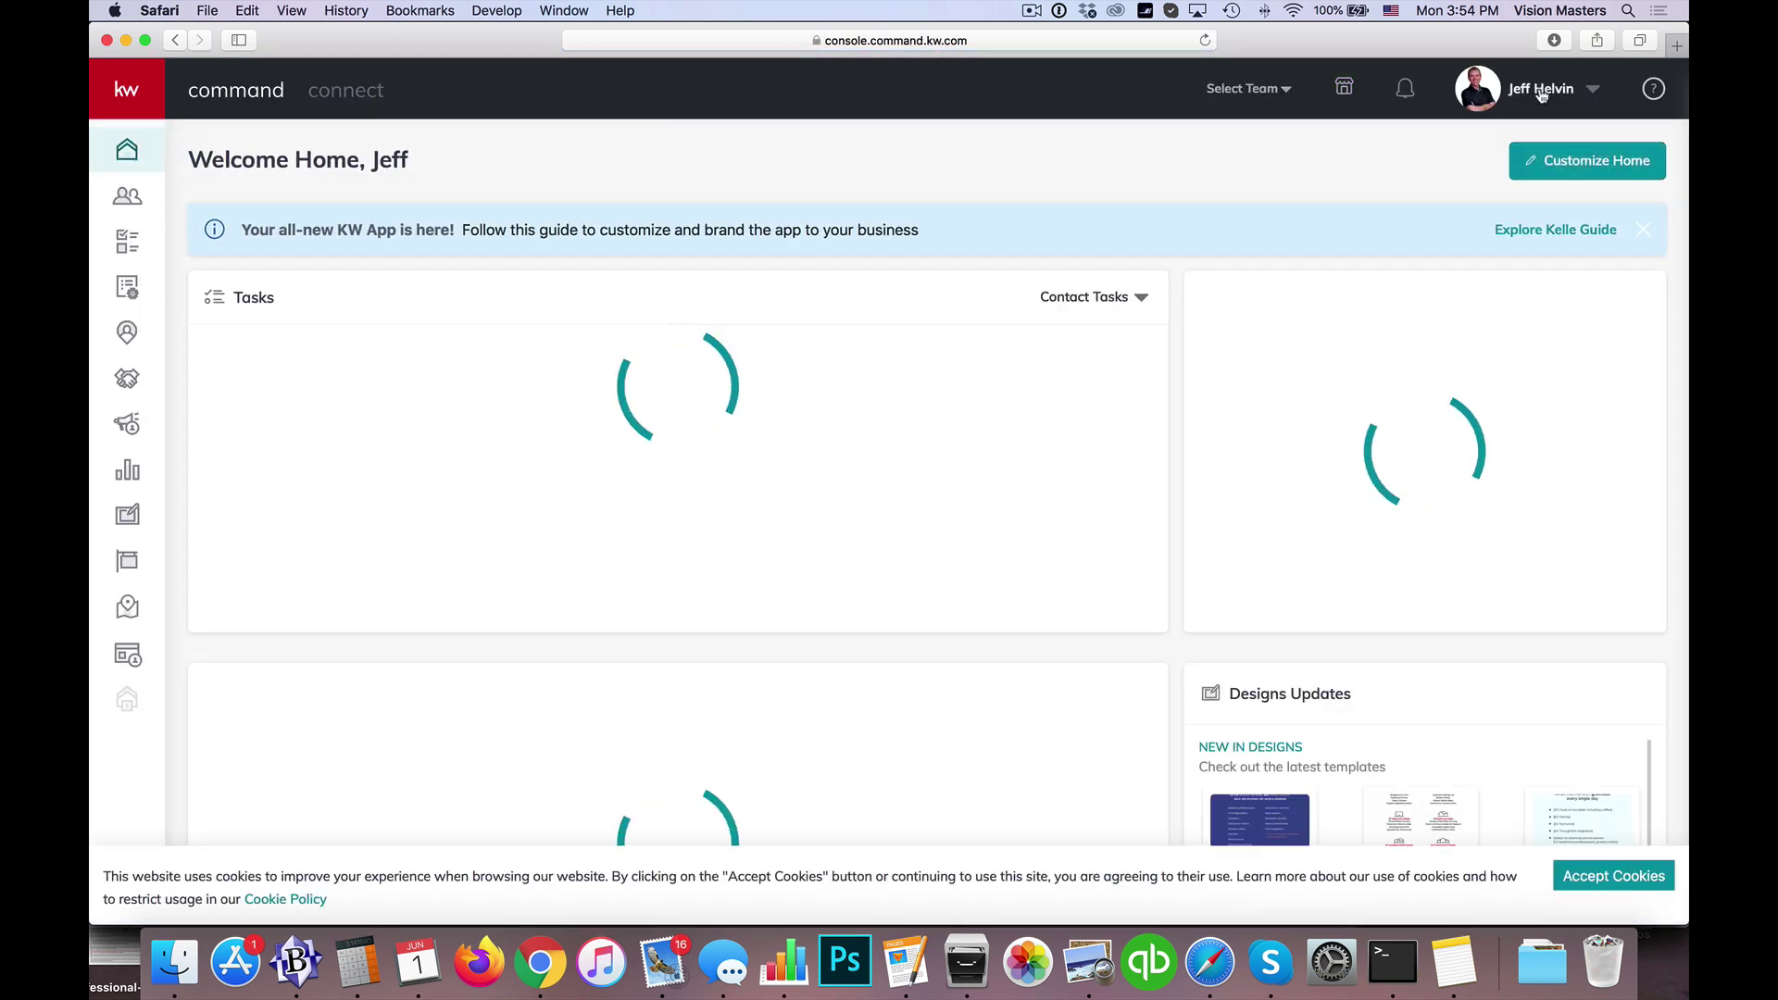
# - In Settings, connect the Twilio account so it shows as Connected
pyautogui.click(1484, 92)
pyautogui.click(1504, 186)
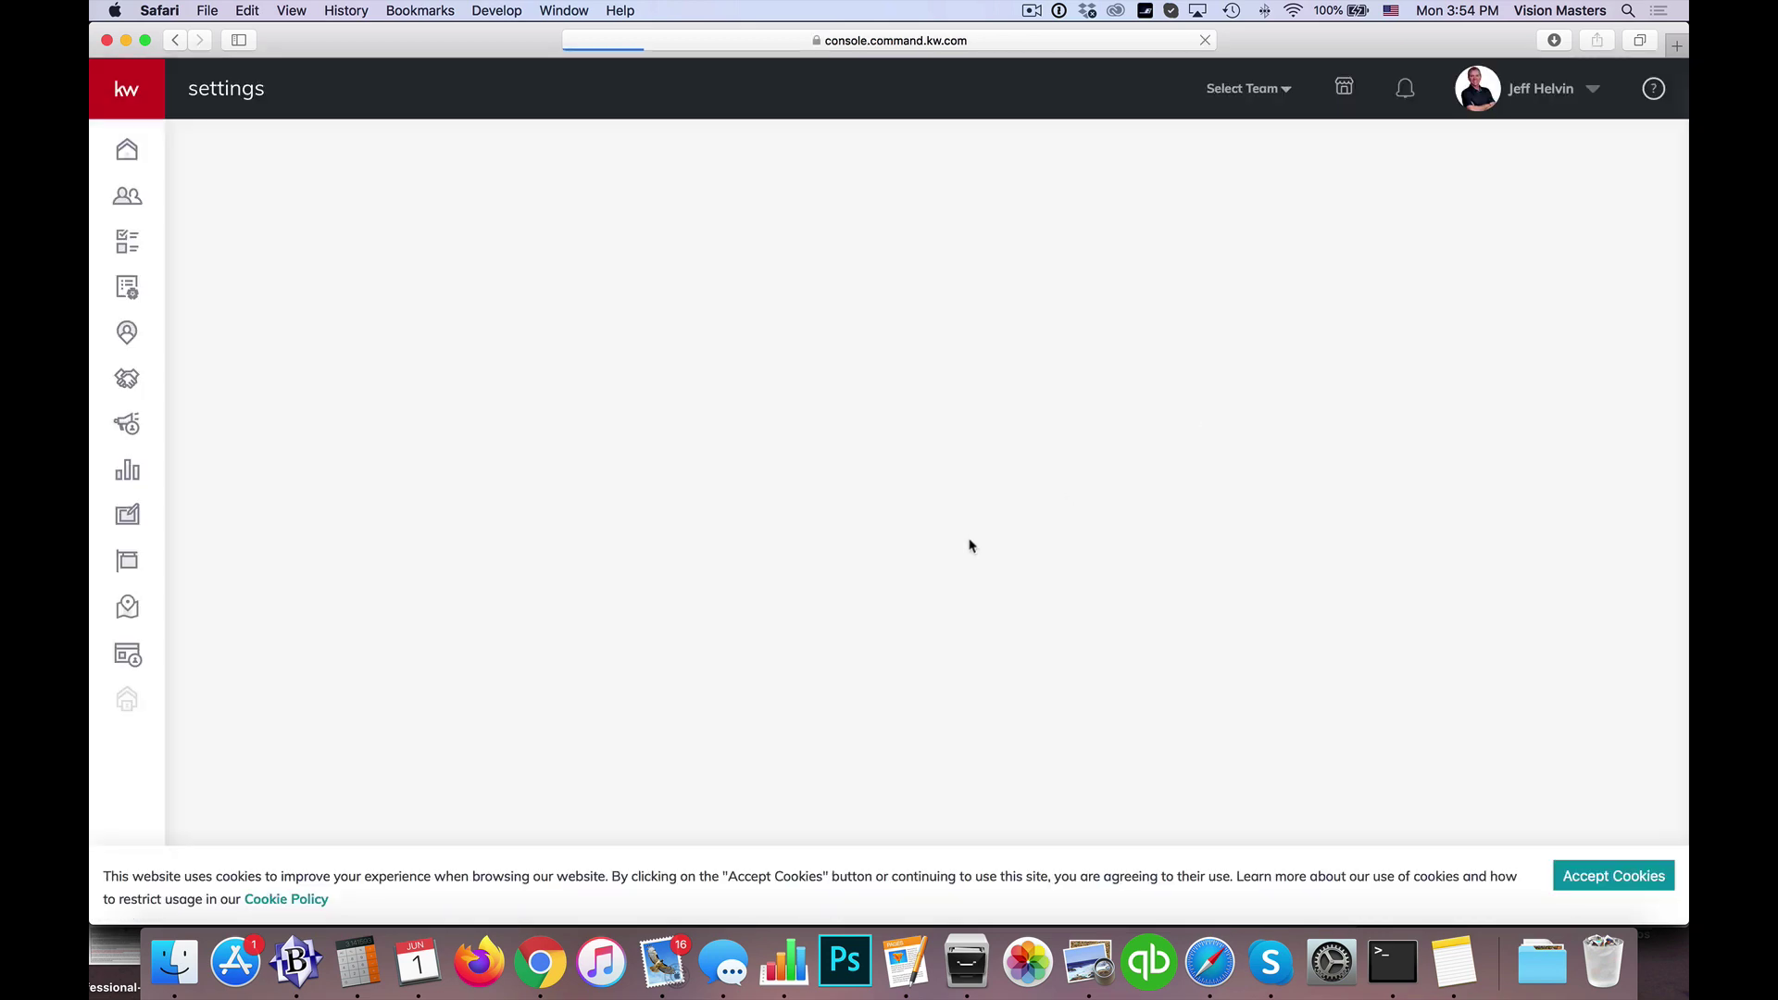
pyautogui.scroll(-7, 891, 546)
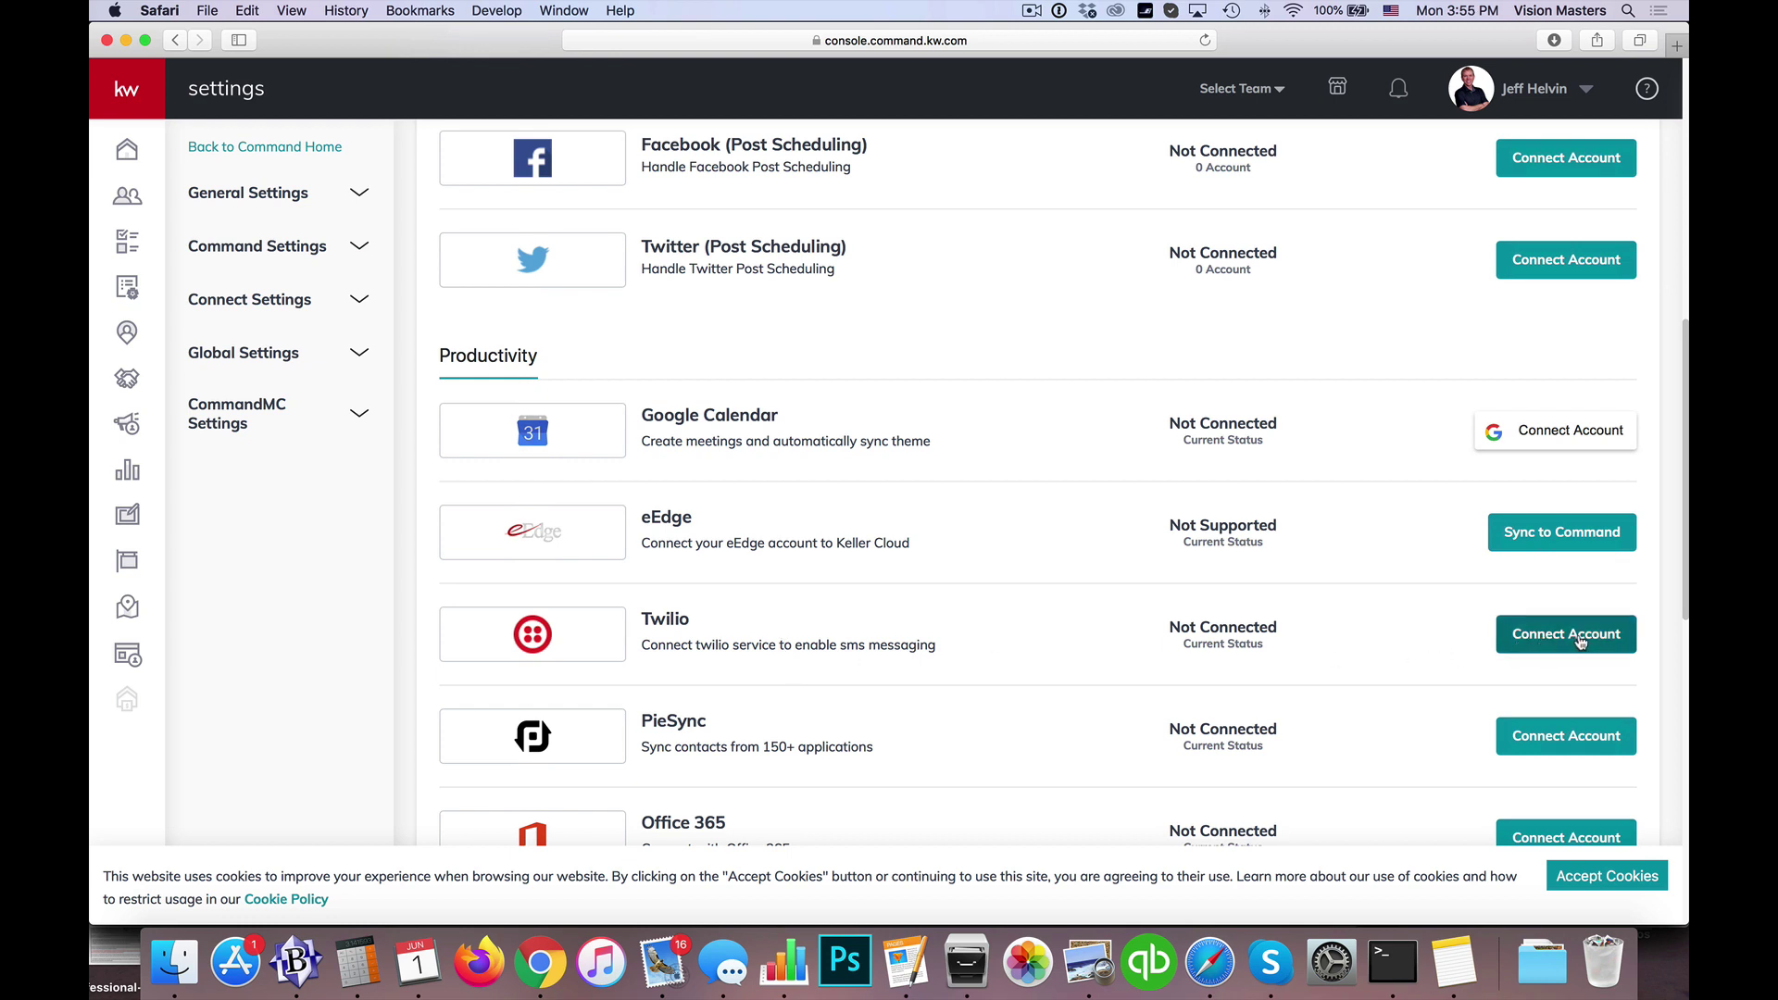
pyautogui.click(1580, 641)
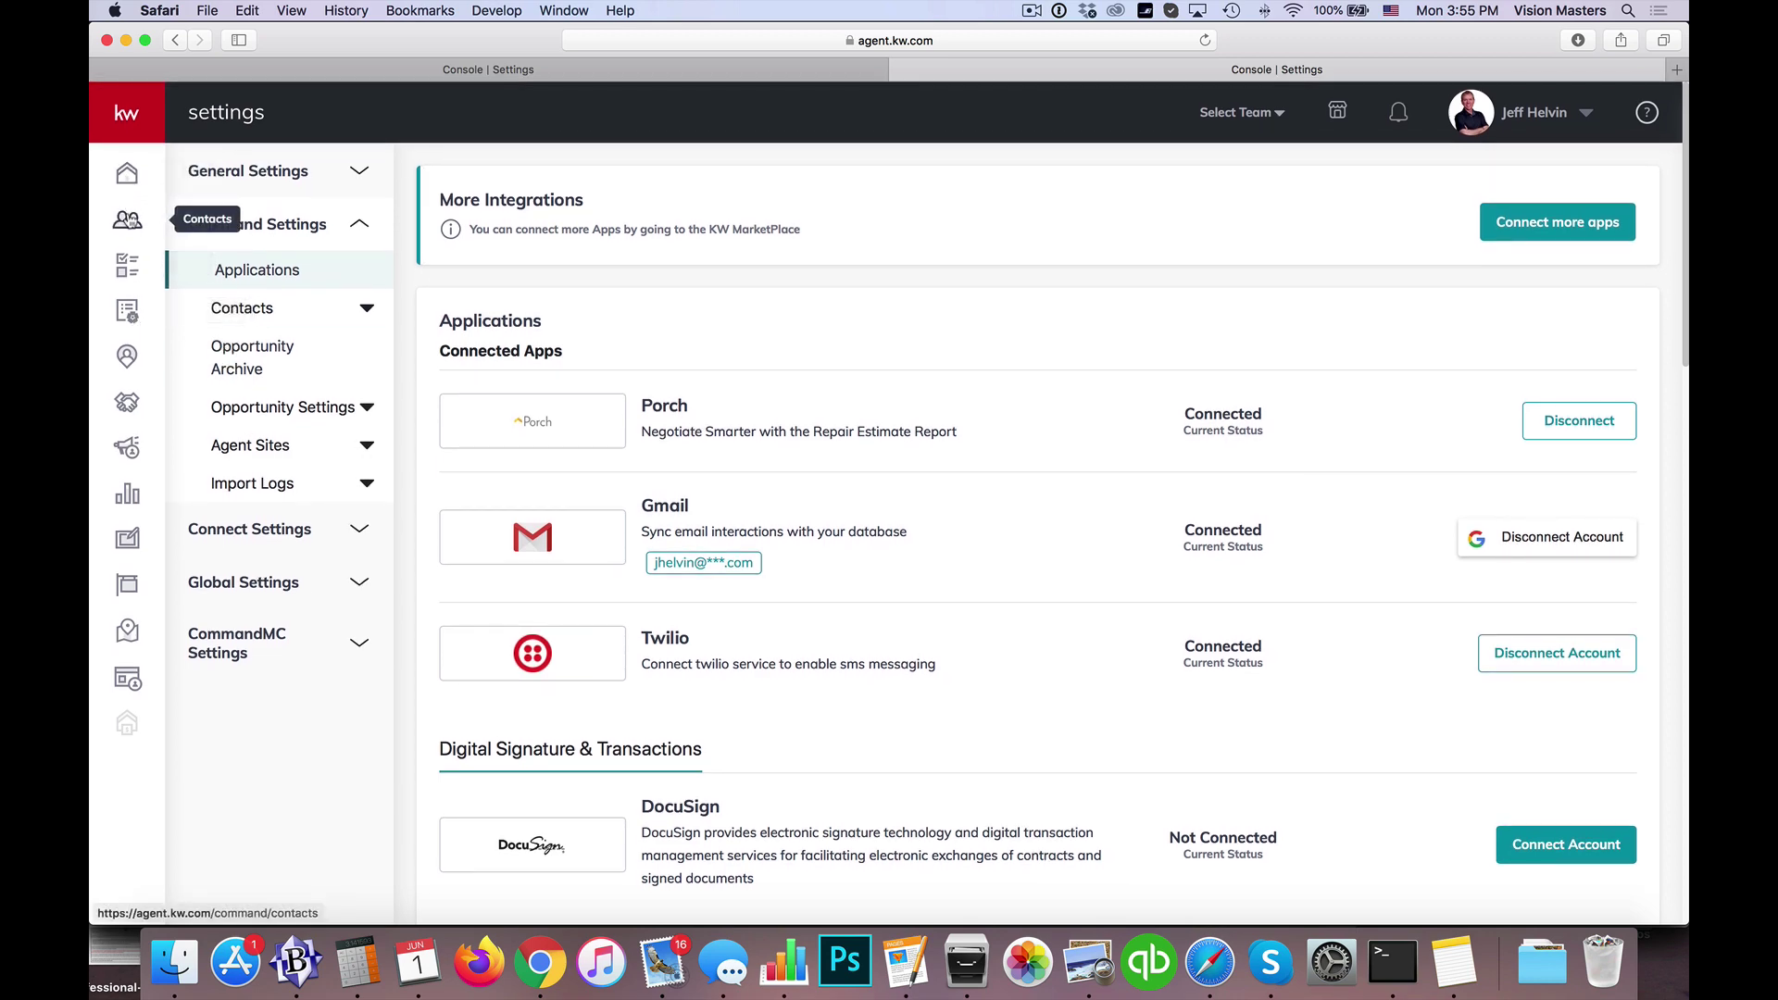
# - Open a buyer contact, choose Text on their phone number, then close the unsent form
pyautogui.click(127, 220)
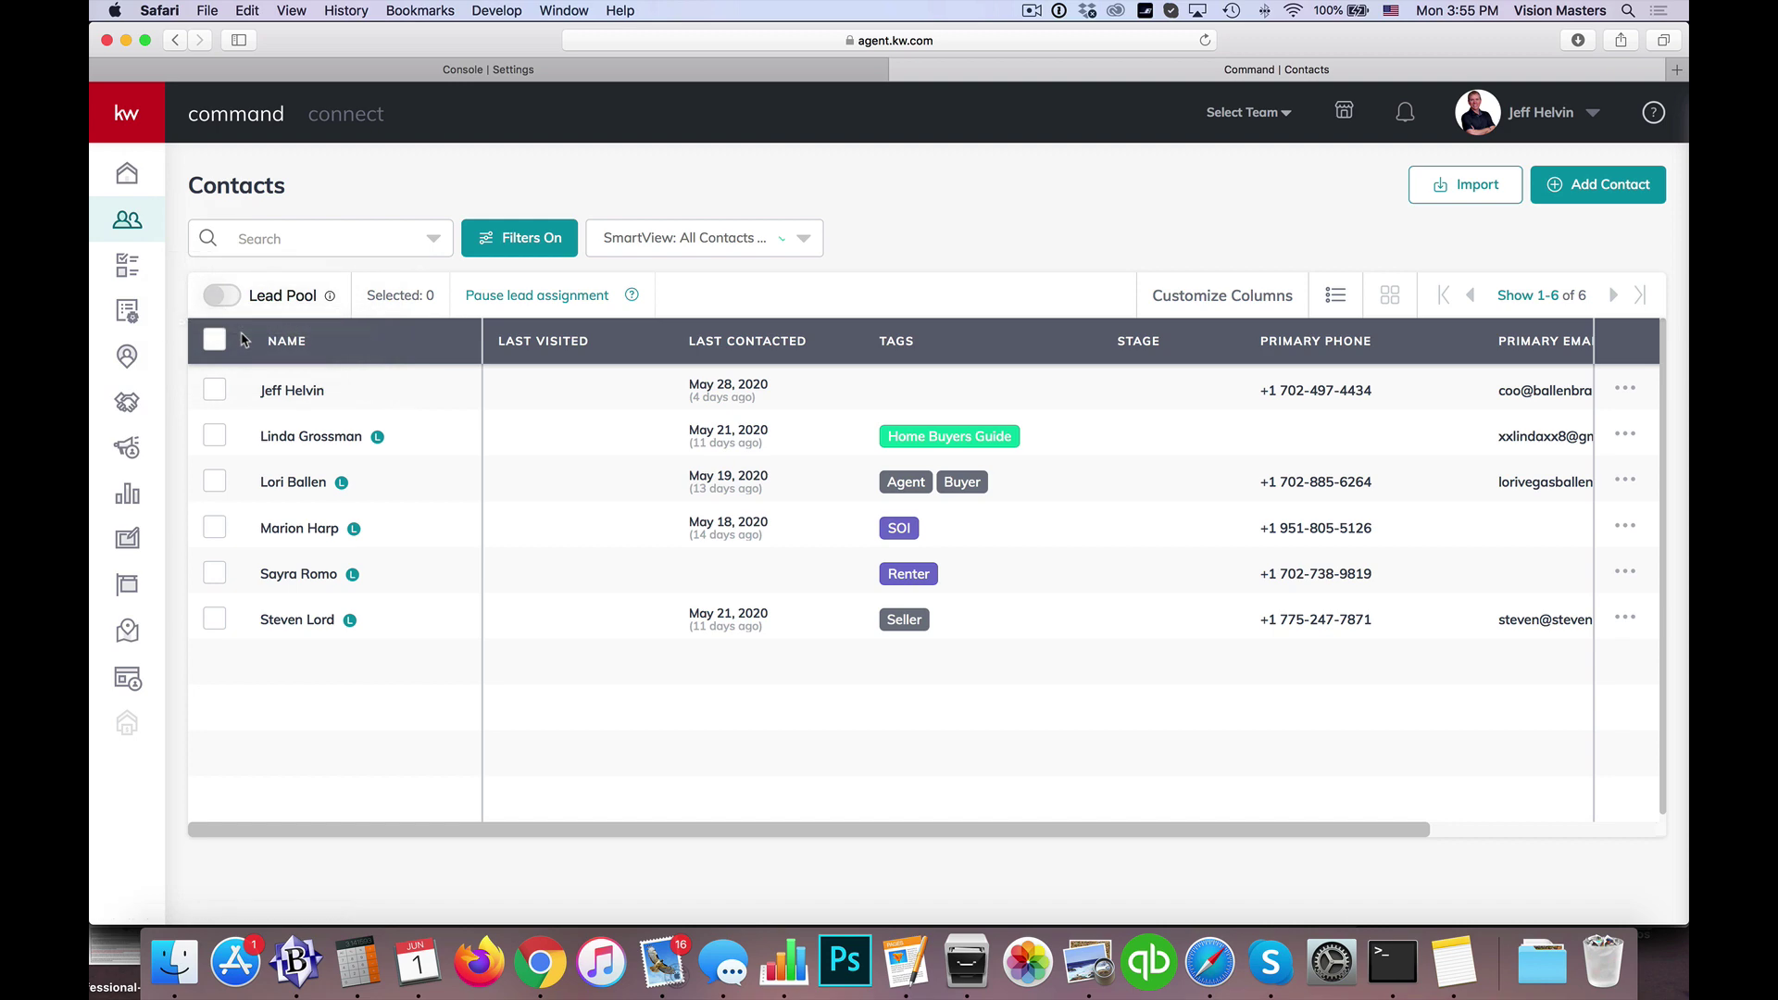
pyautogui.click(296, 481)
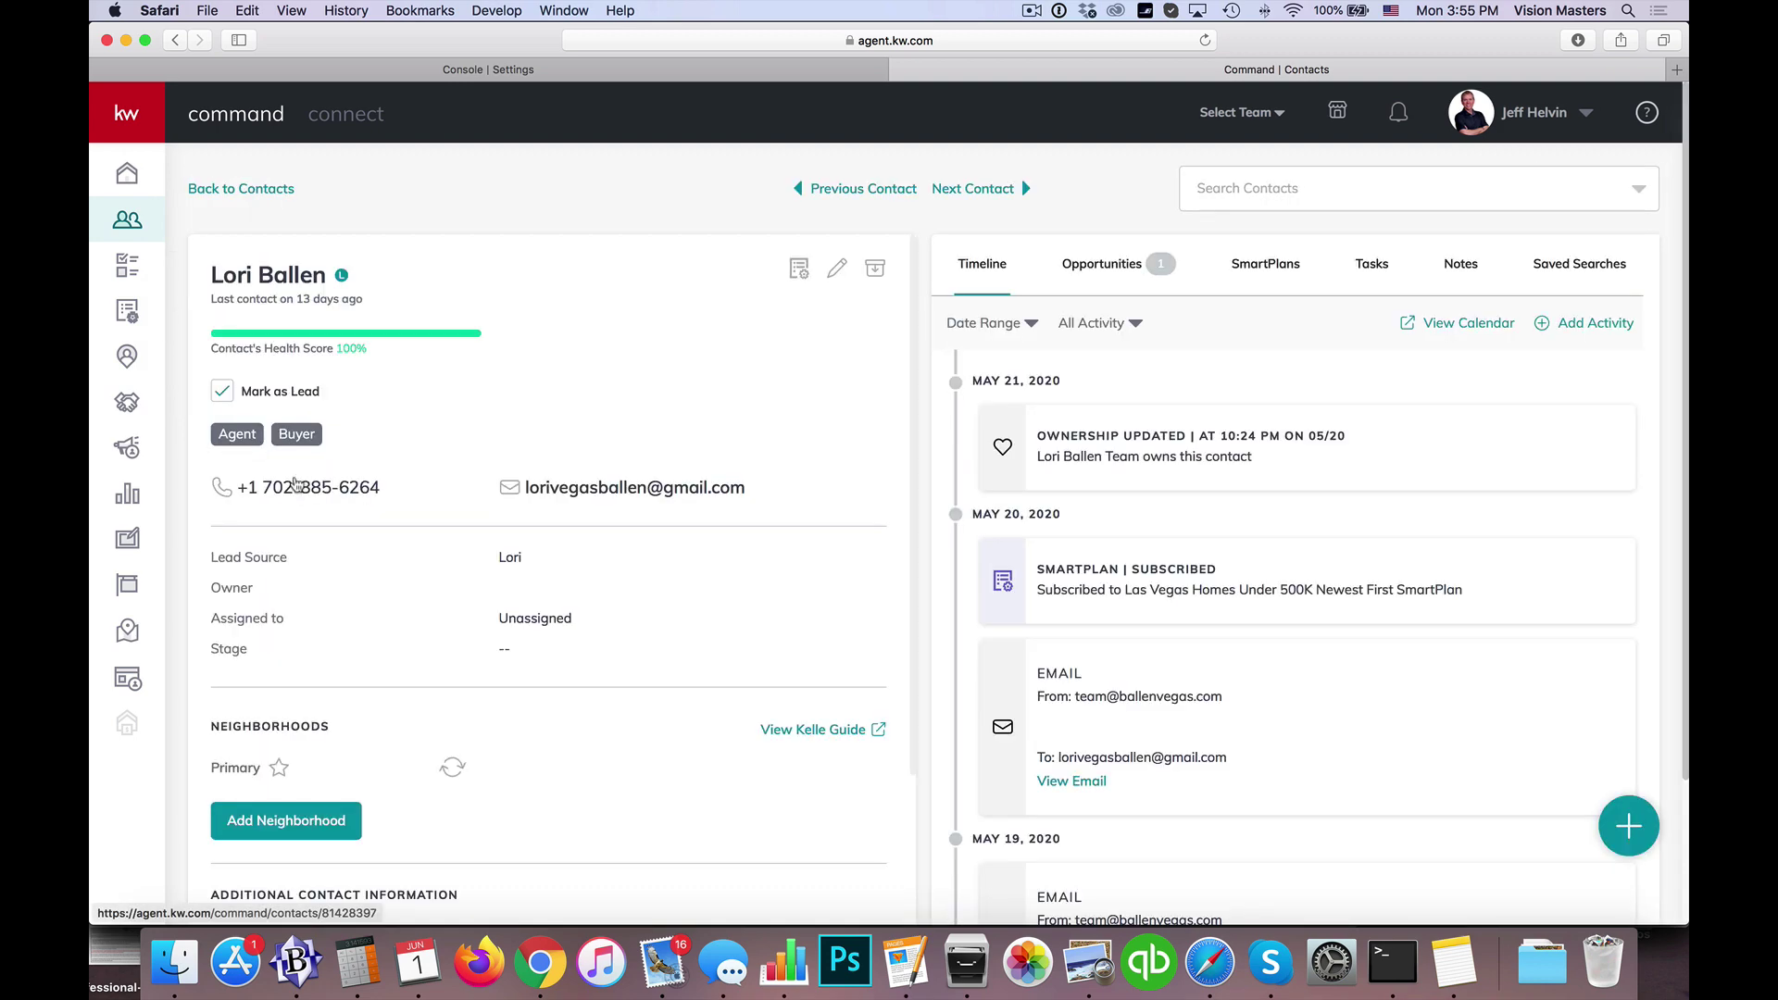
pyautogui.click(313, 489)
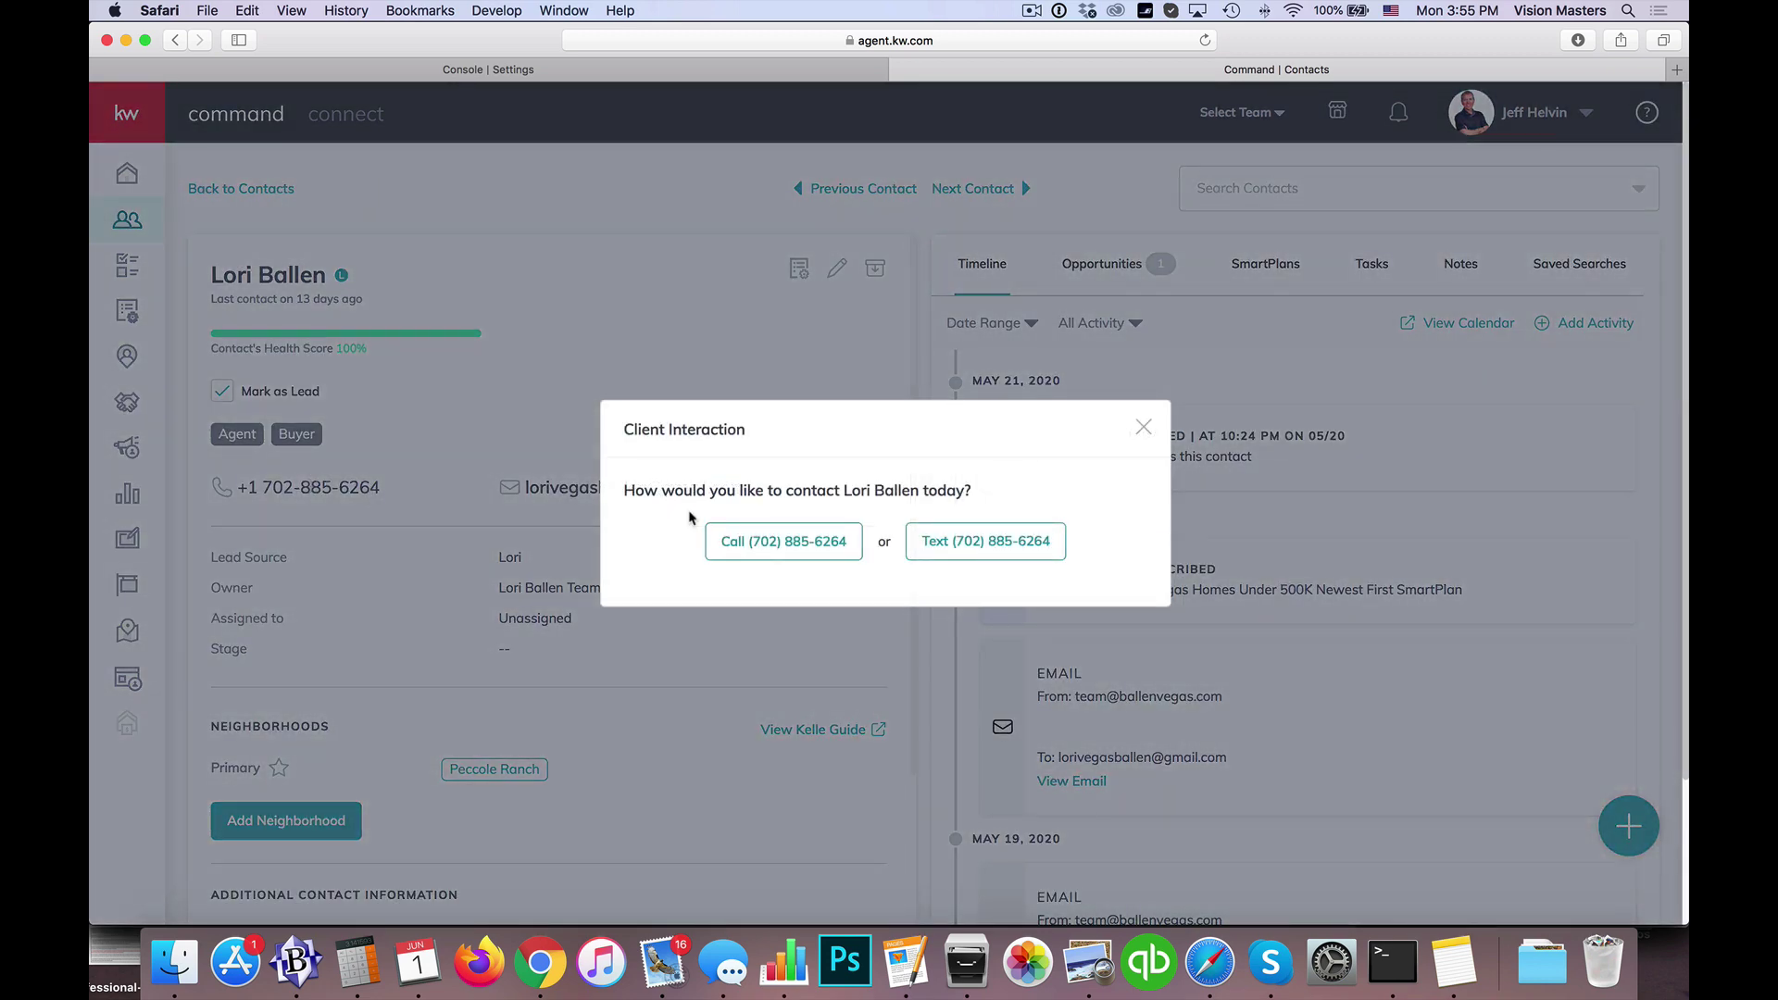
pyautogui.click(972, 552)
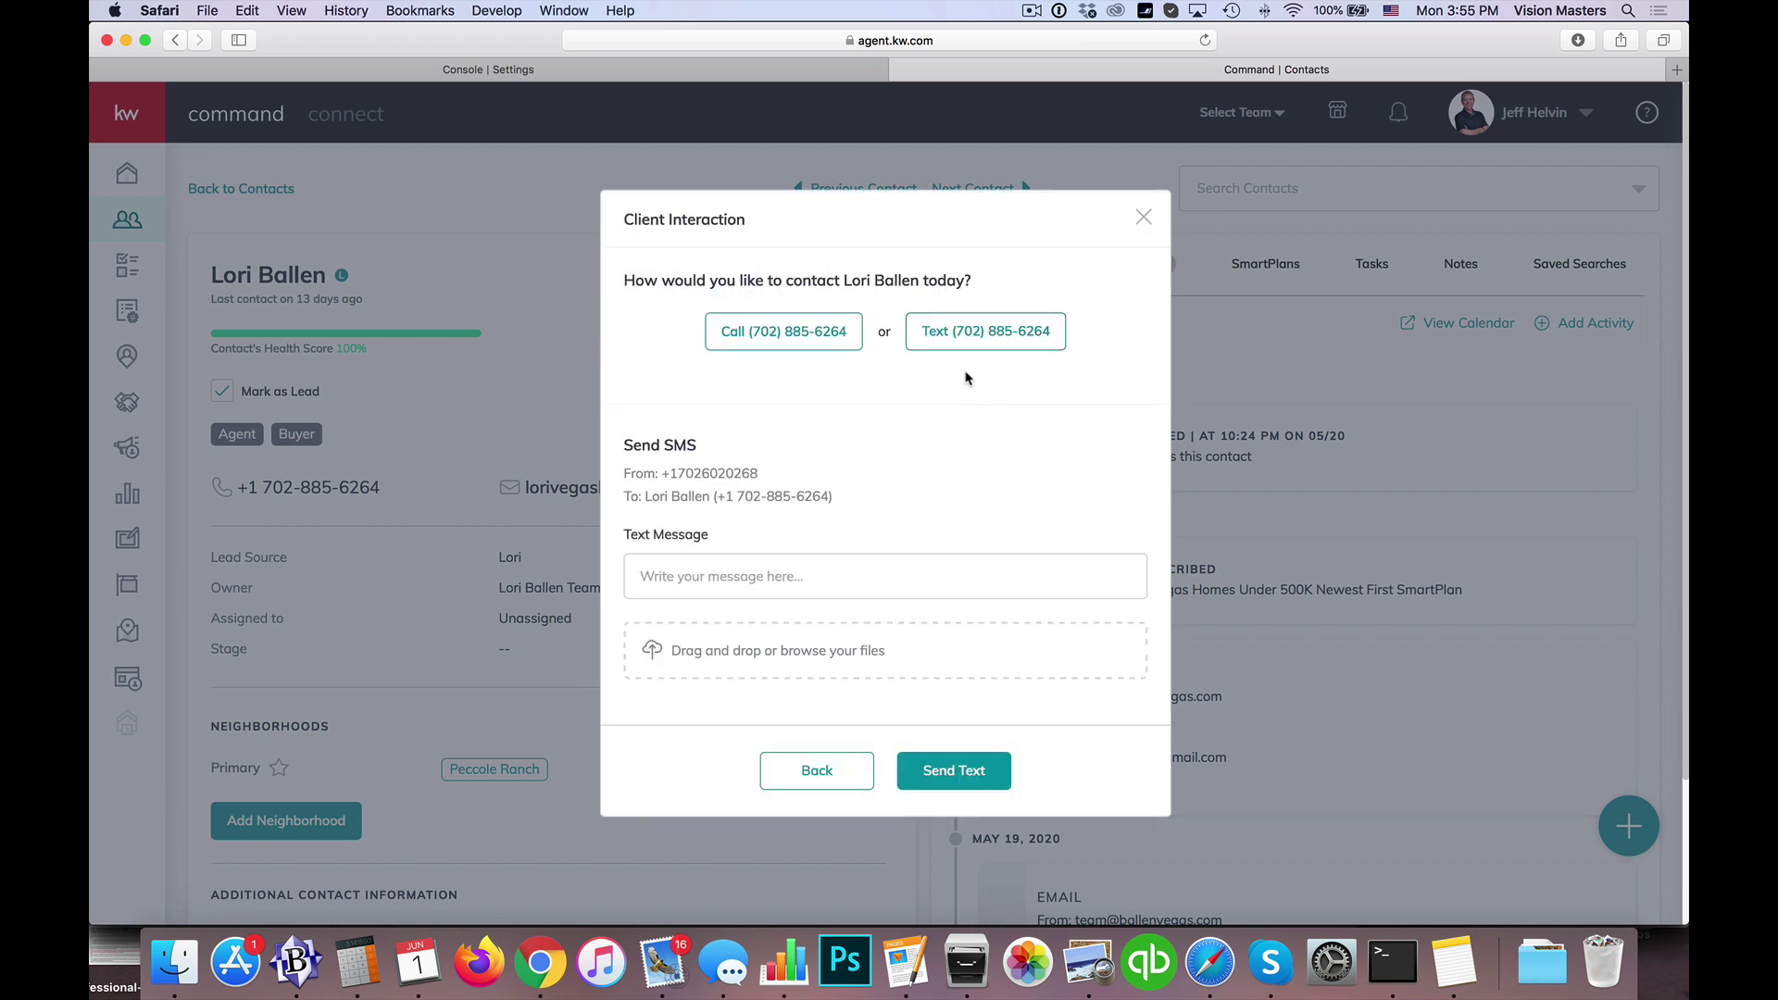
pyautogui.click(771, 579)
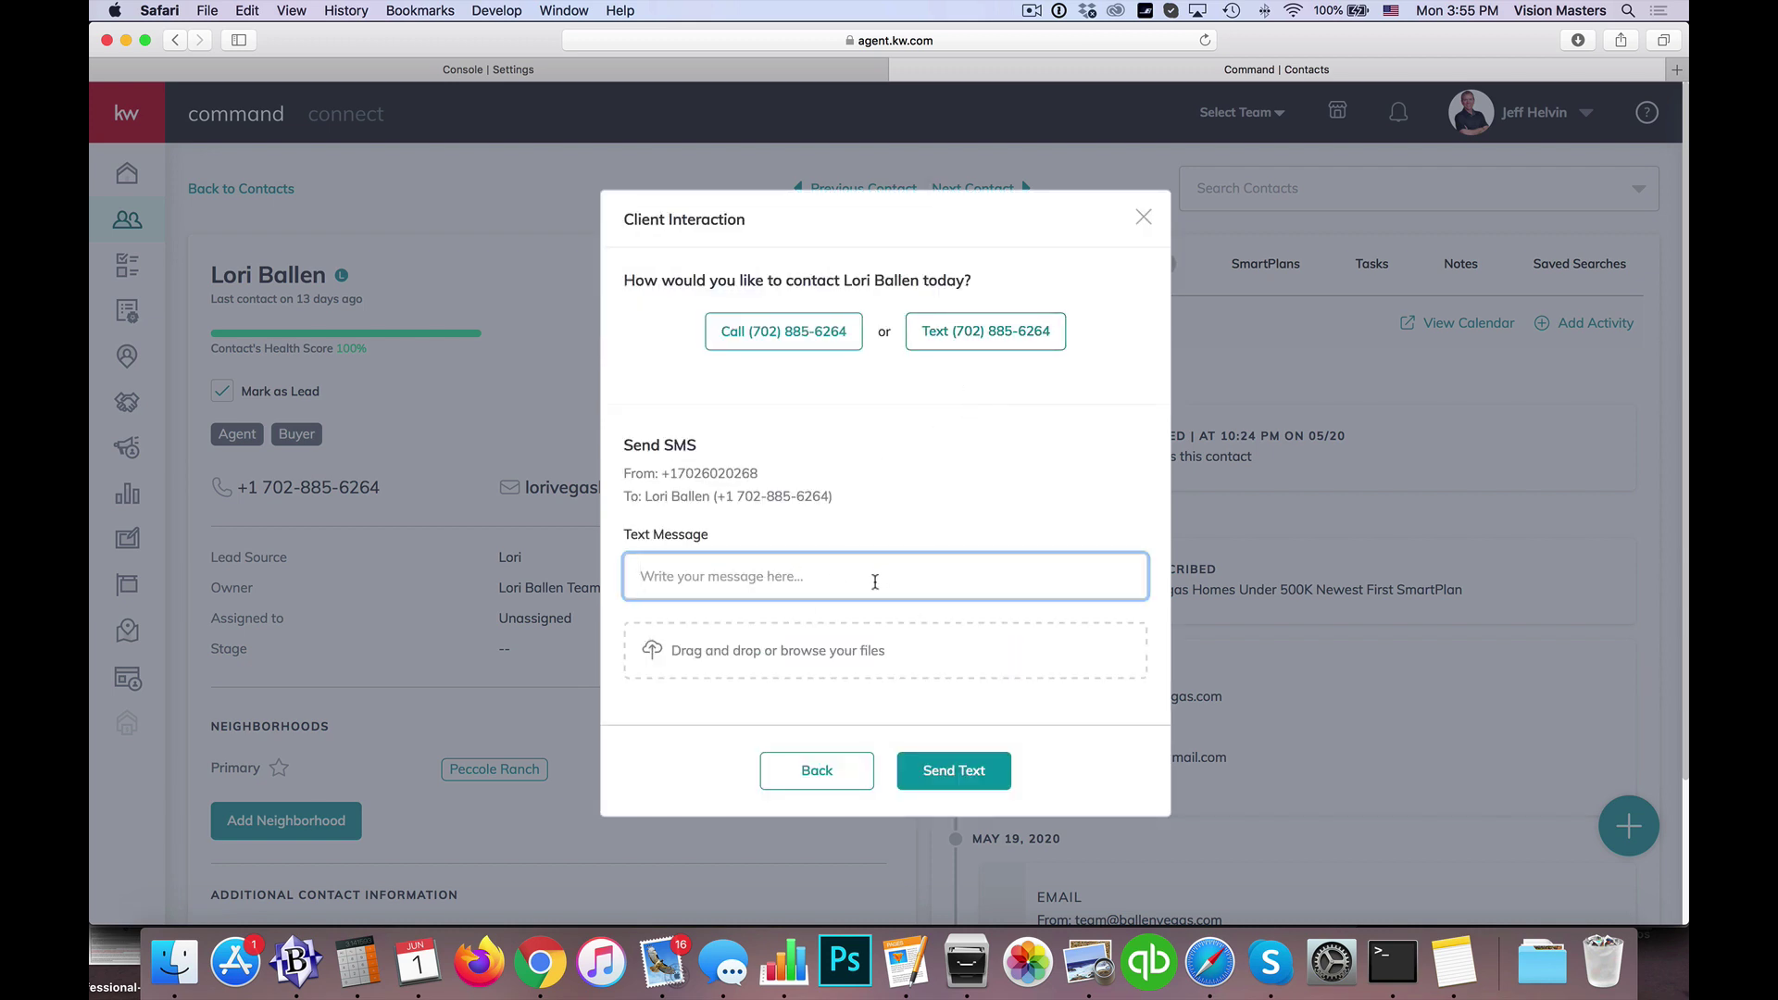
pyautogui.click(1155, 229)
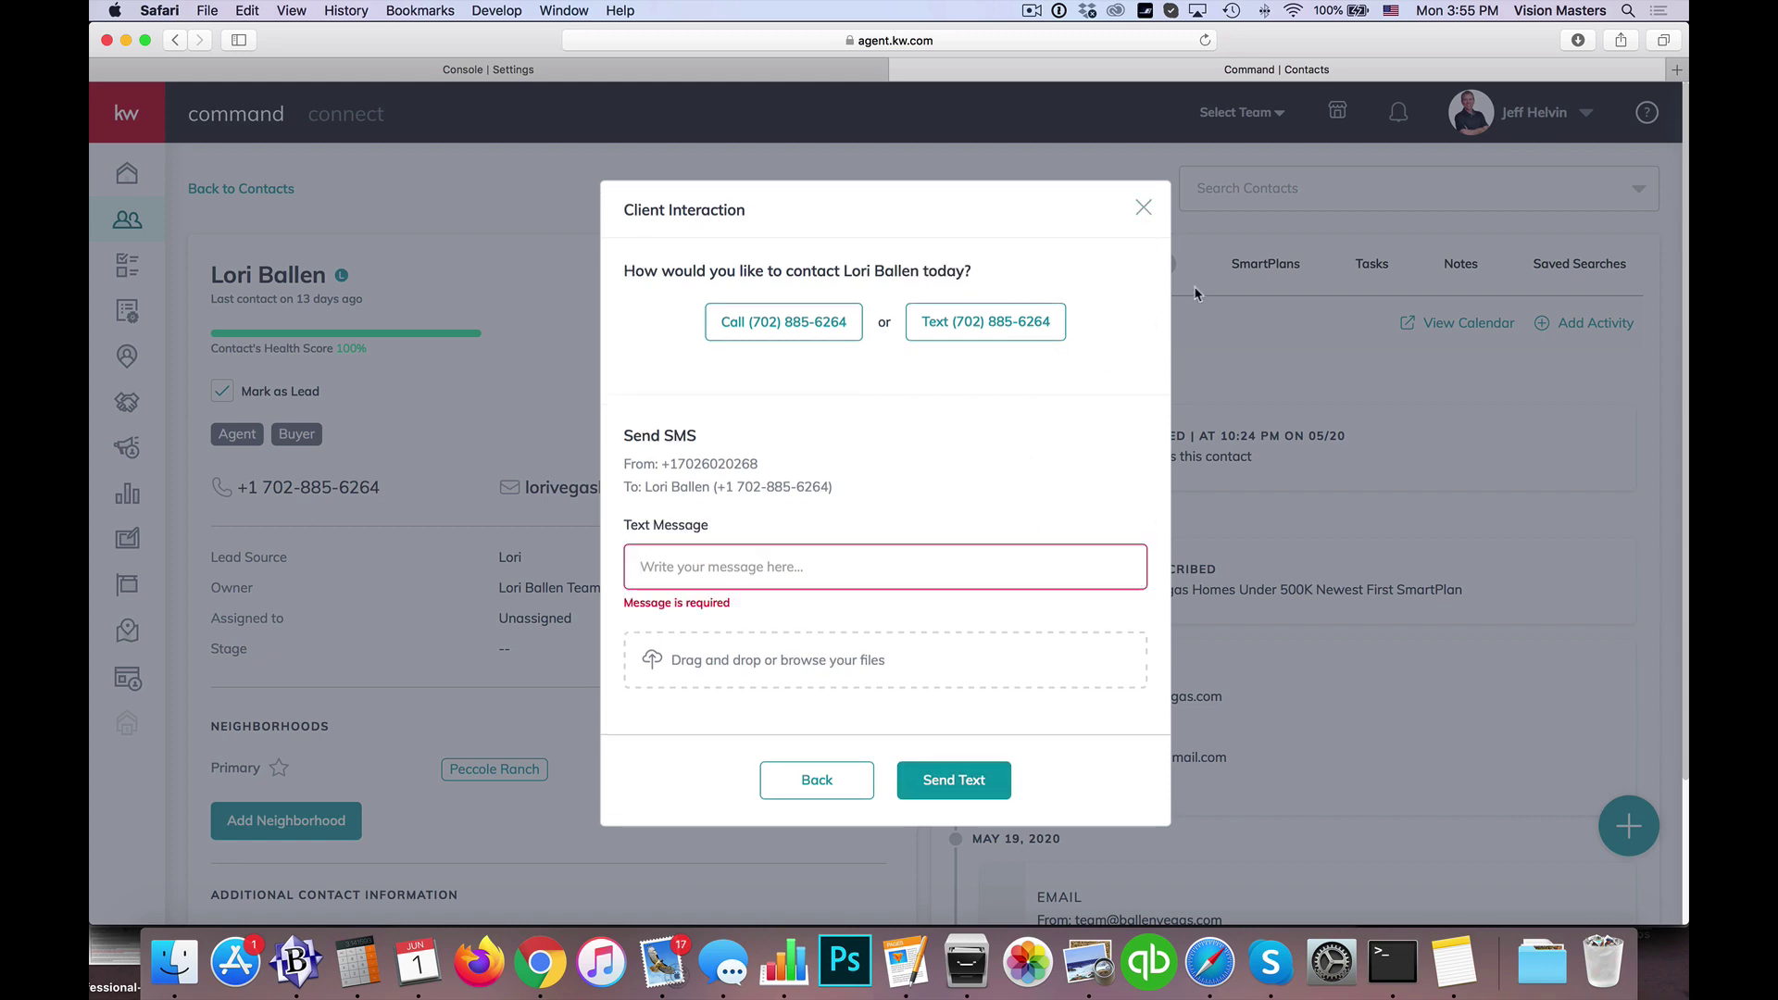
pyautogui.click(1143, 209)
pyautogui.scroll(-2, 1171, 682)
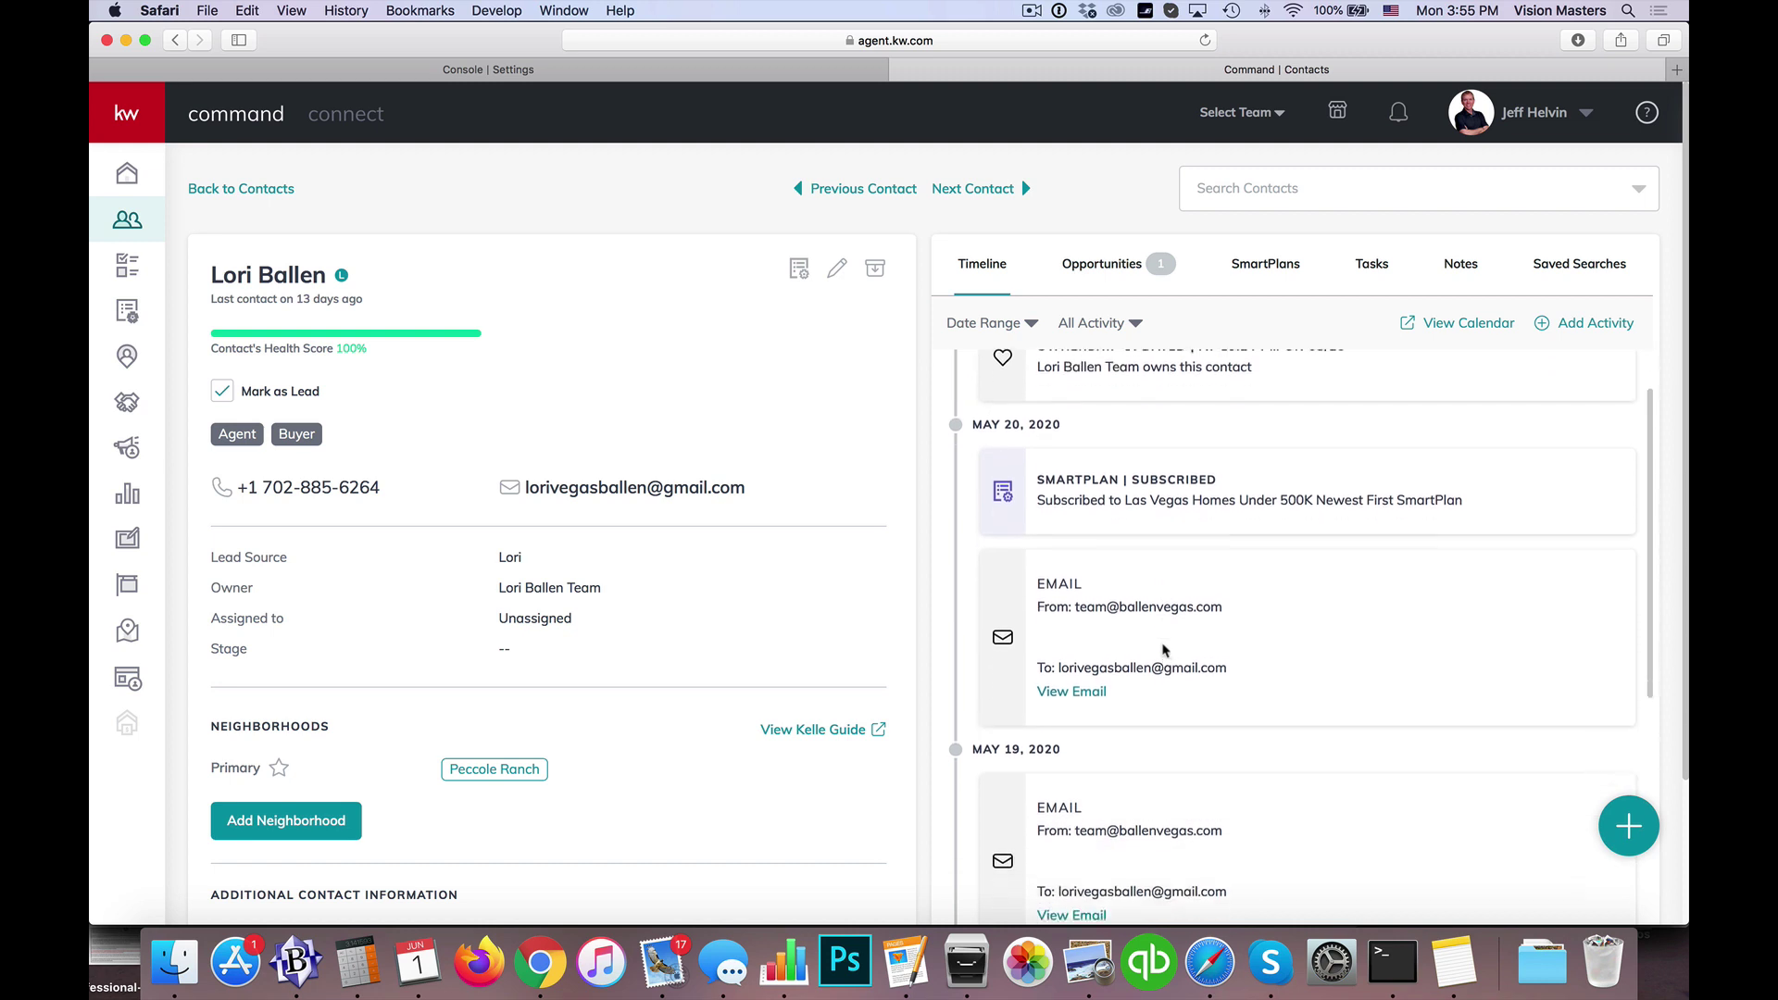
pyautogui.scroll(2, 1118, 637)
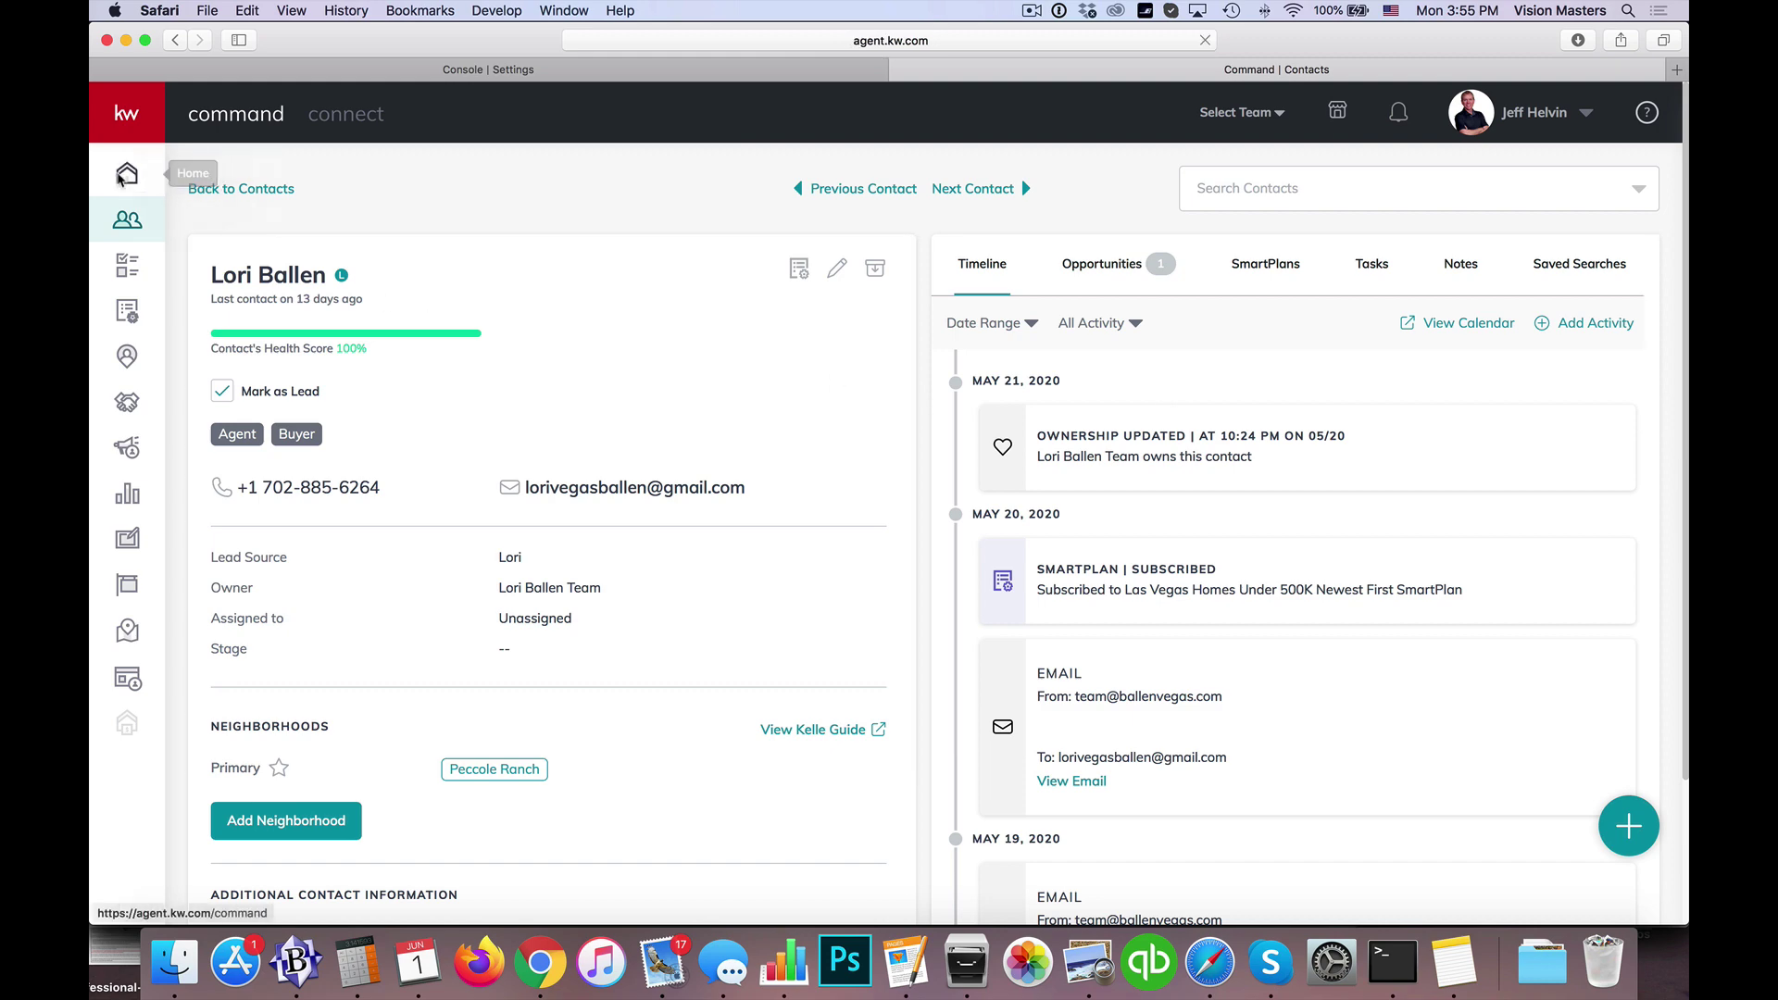
# - Return Home and open Settings from the account menu to reach the SmartPlans People Plans
pyautogui.click(127, 173)
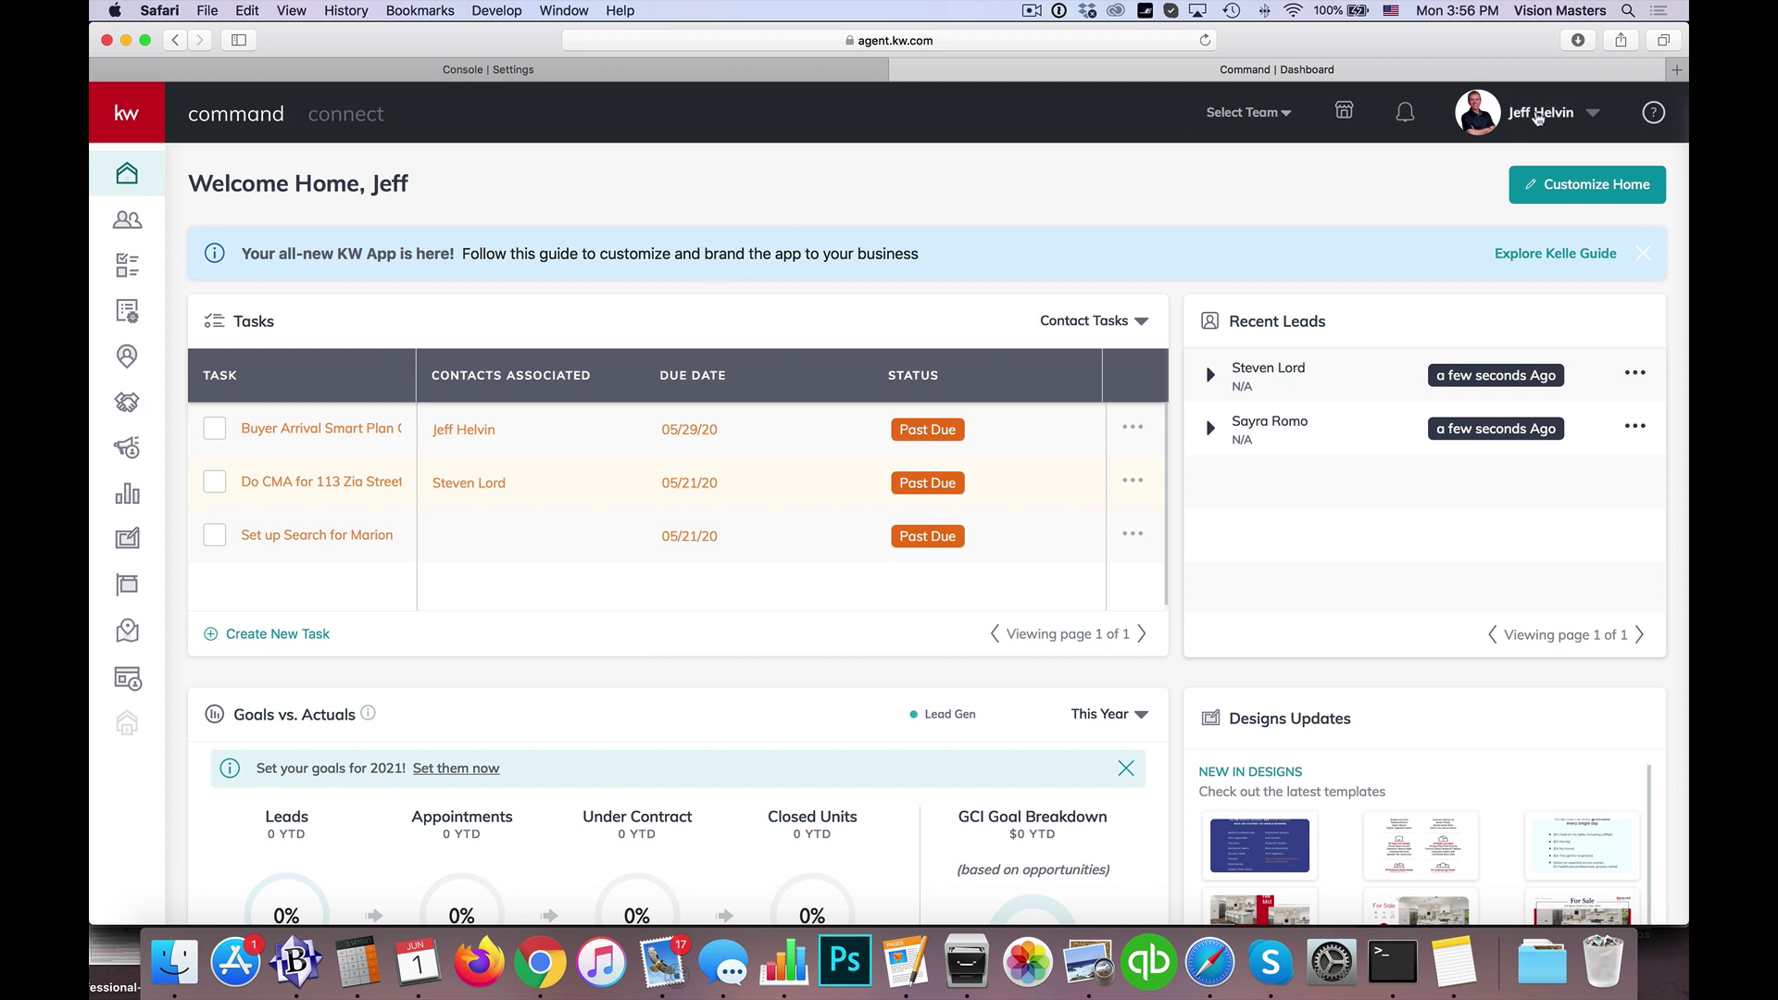
pyautogui.click(1537, 113)
pyautogui.click(1519, 226)
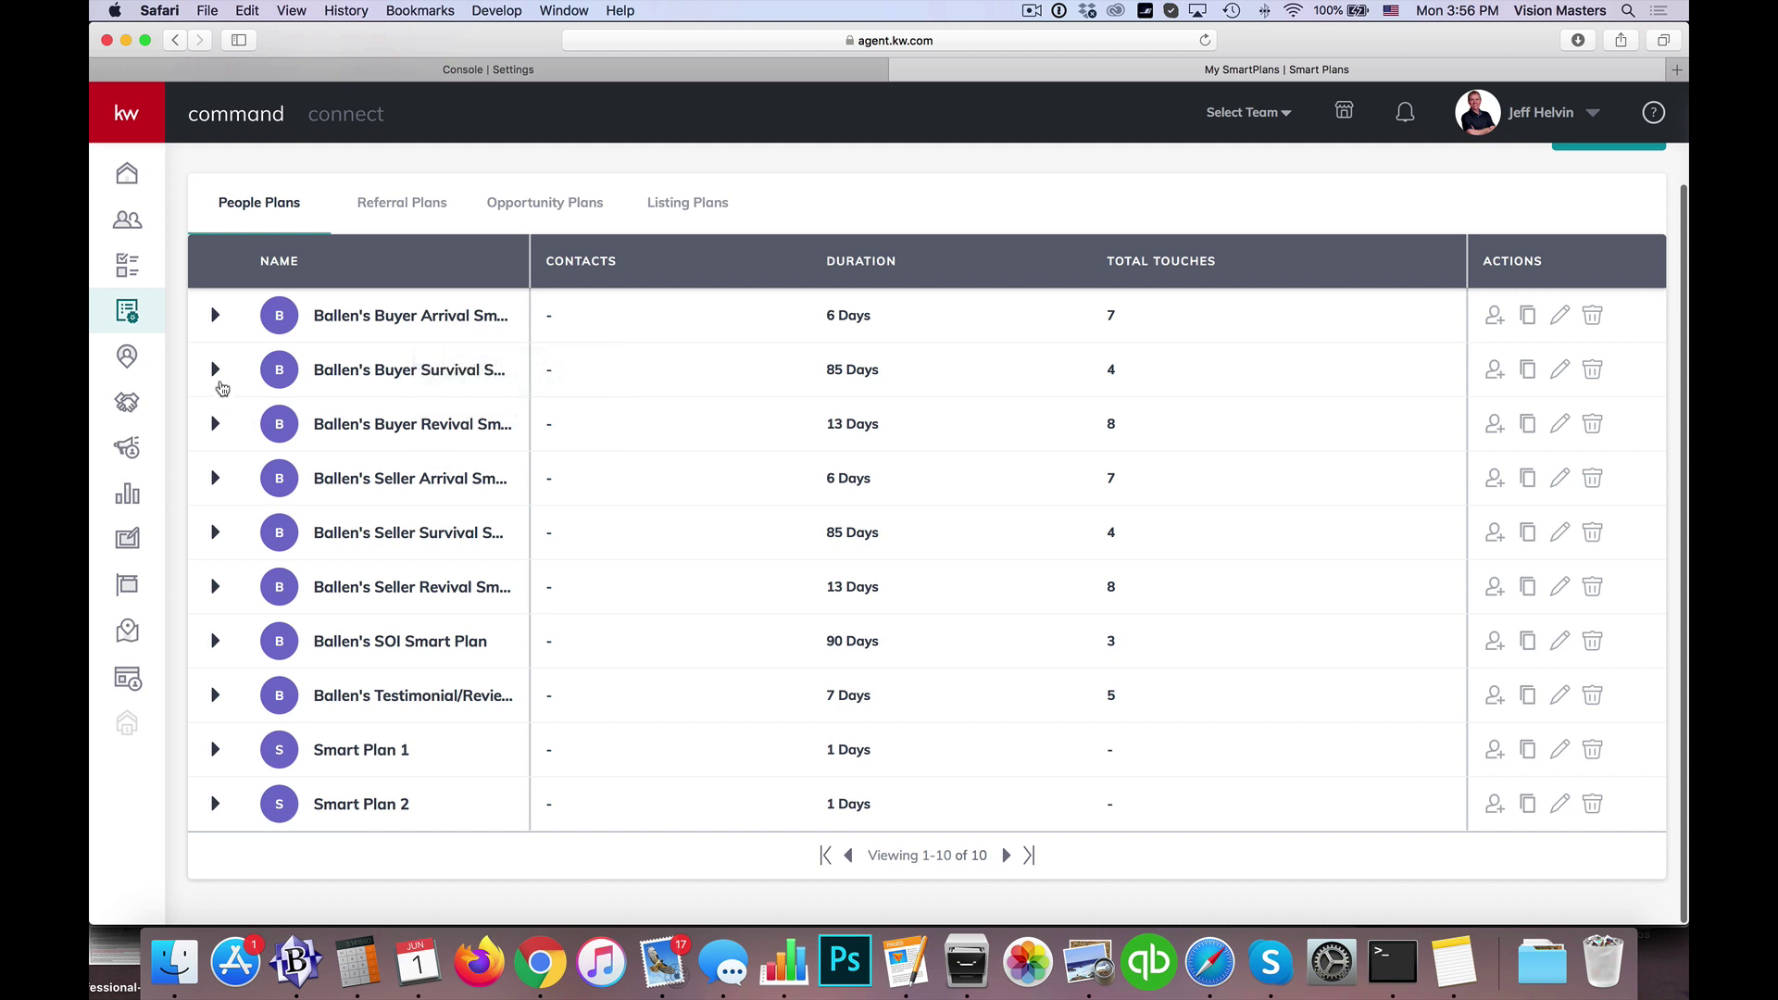
# - Expand the Buyer Arrival plan to show its 12 steps, including SEND SMS/MMS texts
pyautogui.click(214, 319)
pyautogui.moveTo(319, 435)
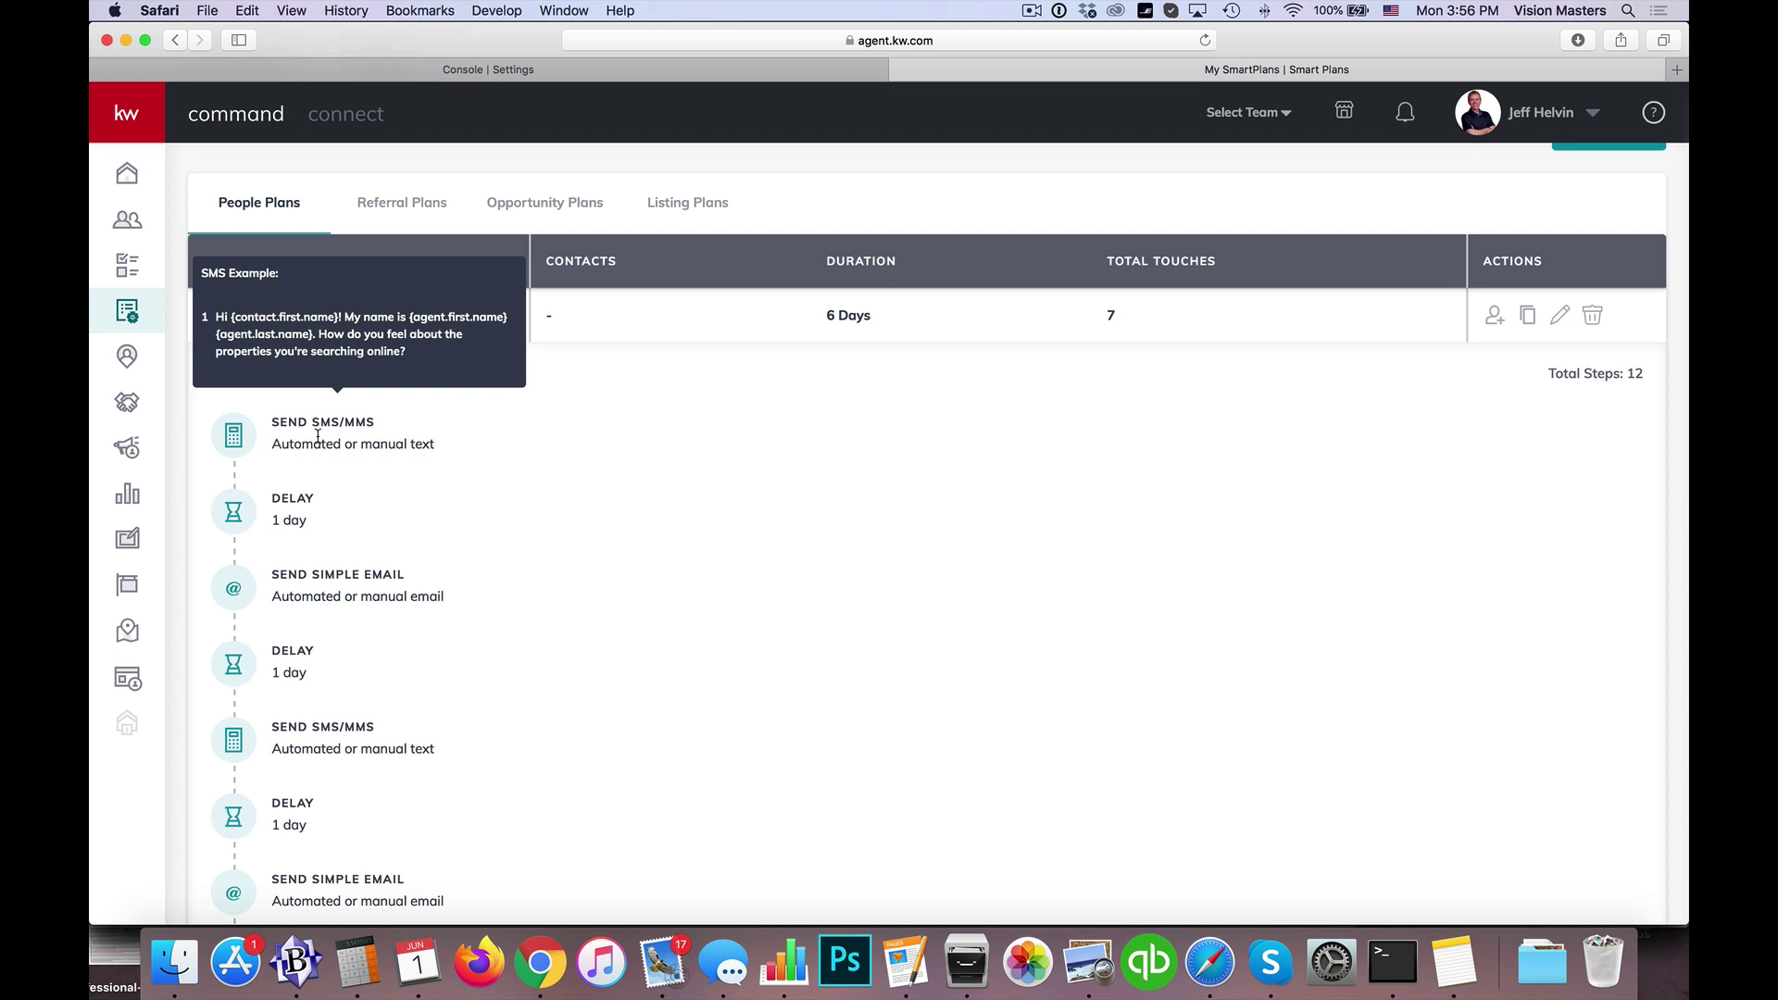
pyautogui.scroll(1, 317, 435)
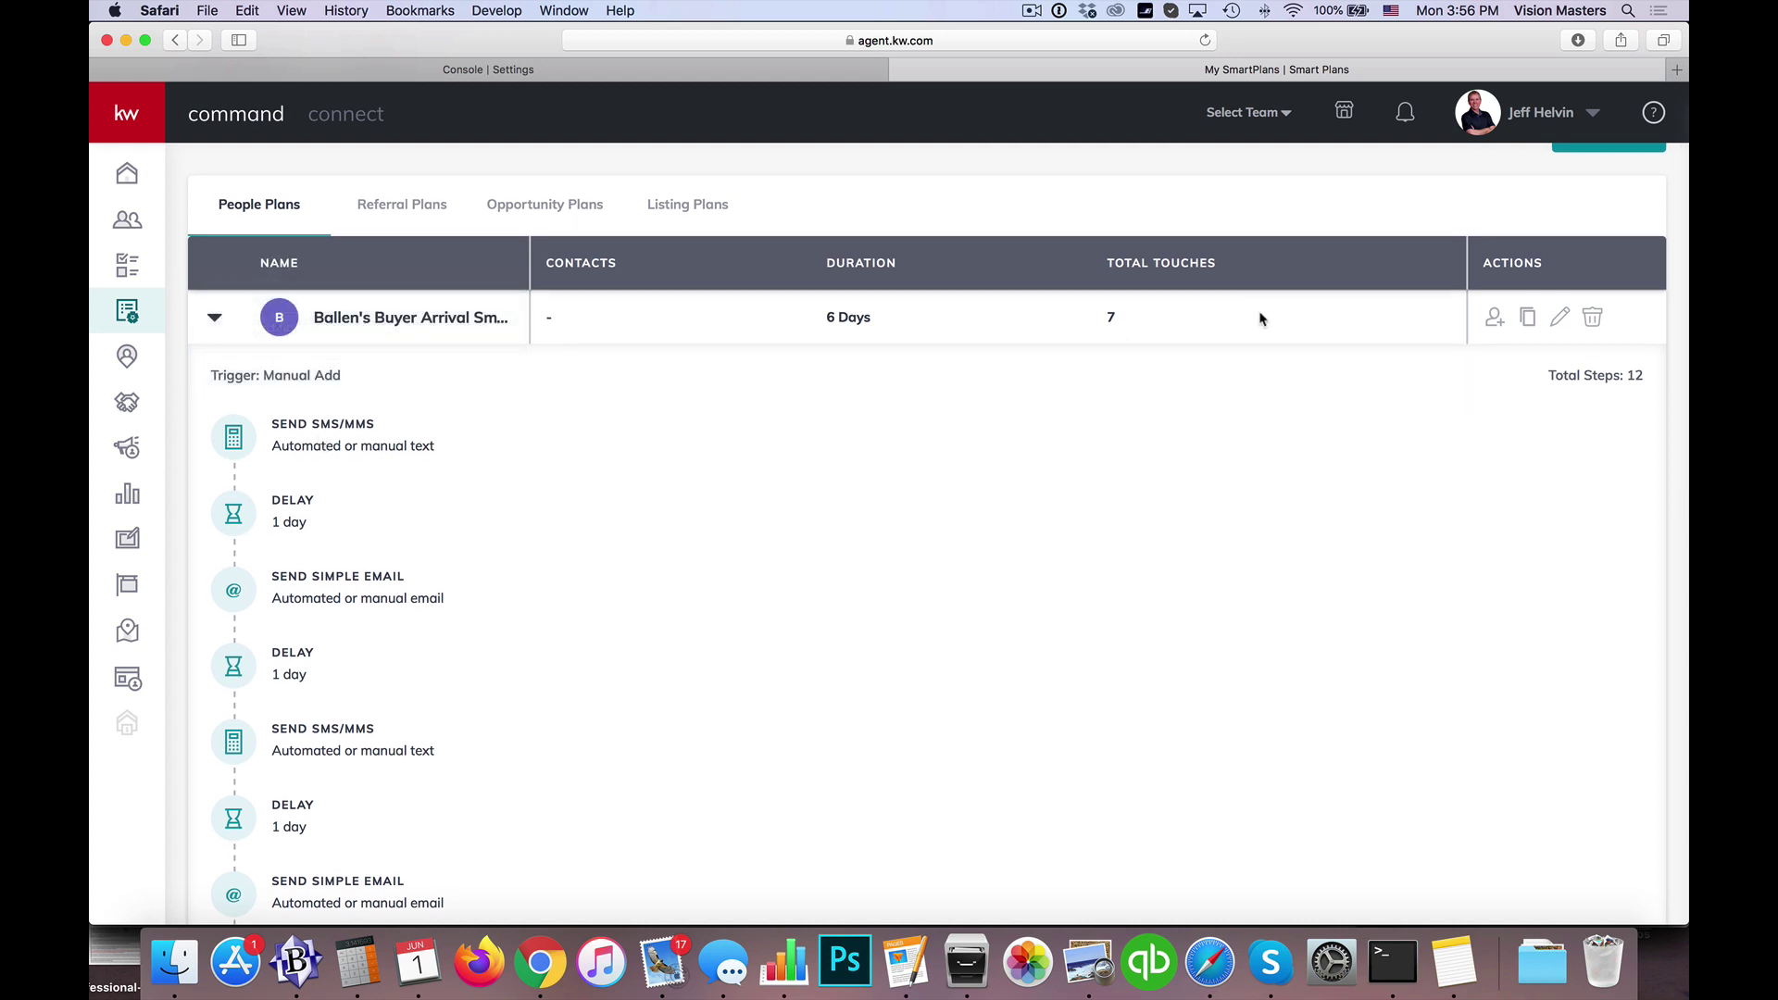
pyautogui.scroll(3, 1258, 317)
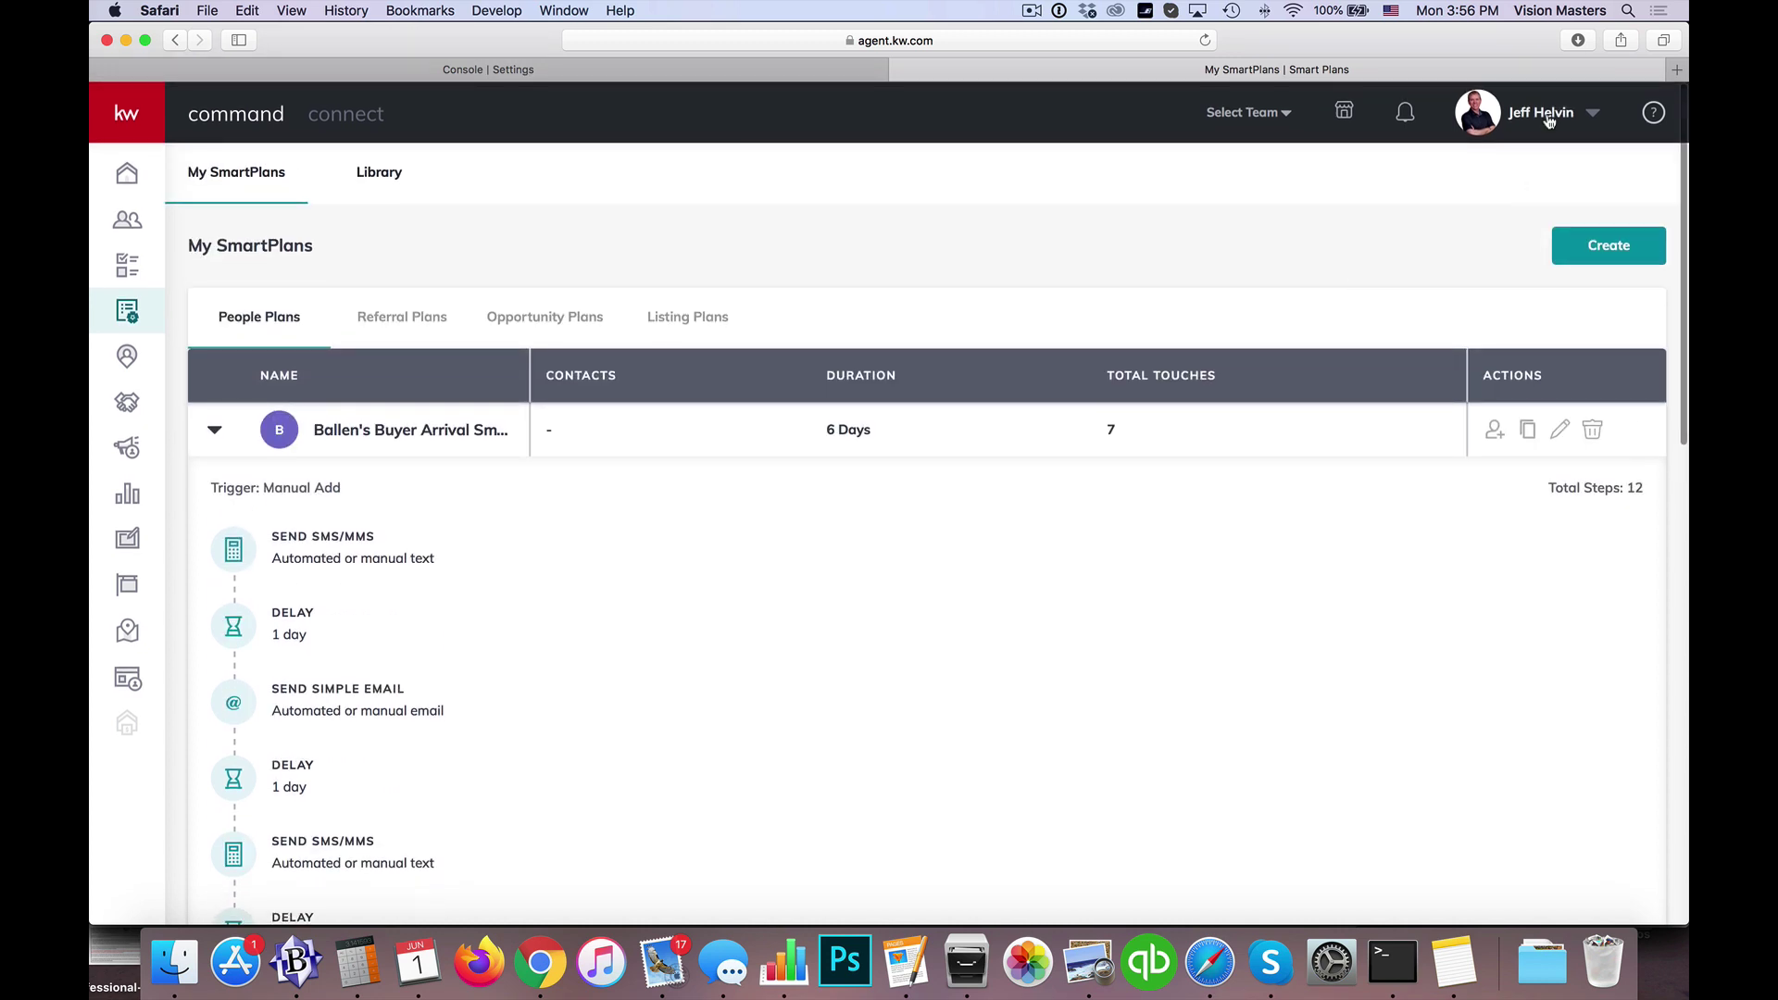